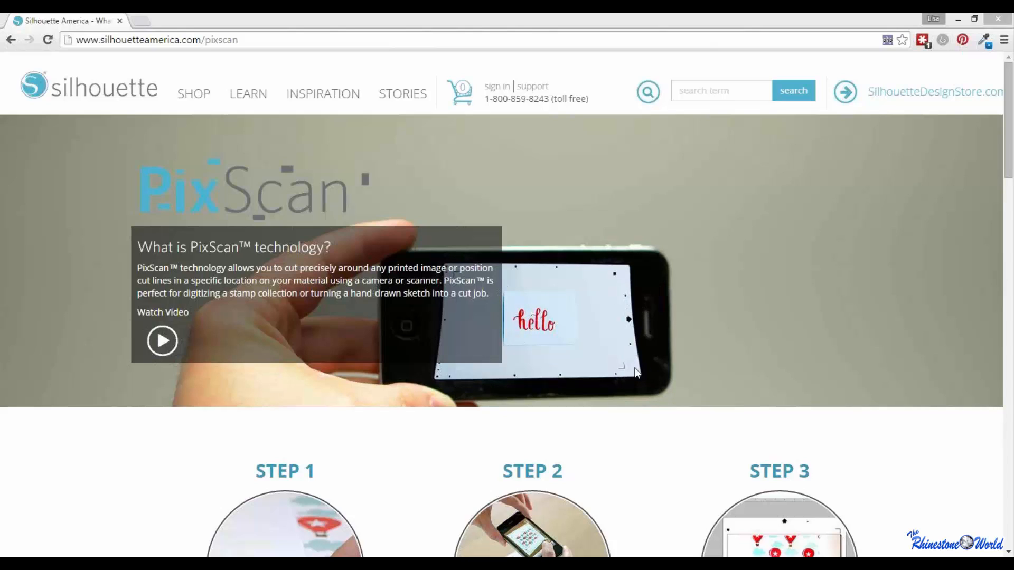
Look through the PixScan page, examining the three-step overview, the phone capture photo and the CAMEO cutting mat section.
{"action": "scroll", "coordinate": [945, 441], "scroll_direction": "down", "scroll_amount": 3}
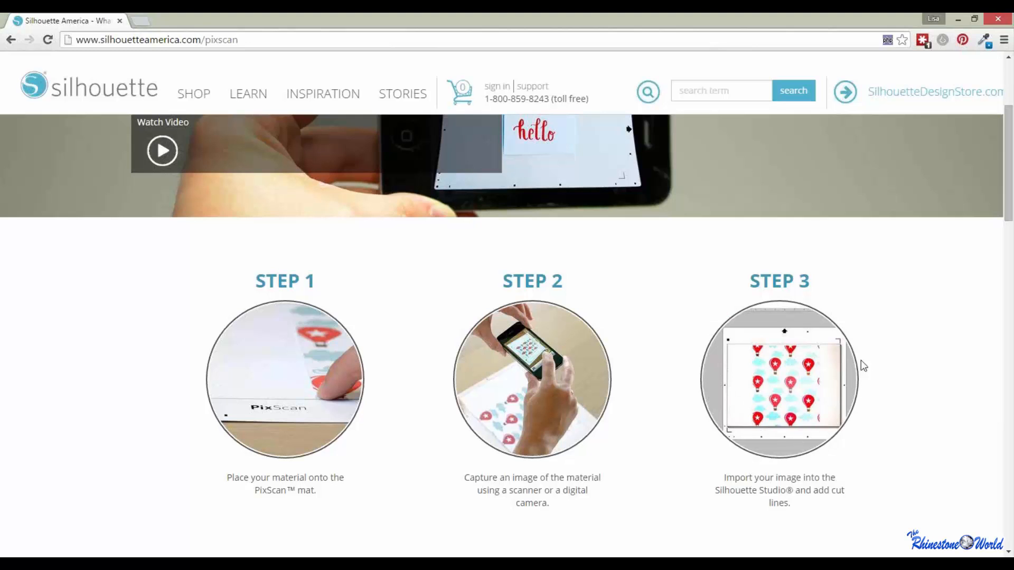
{"action": "scroll", "coordinate": [668, 419], "scroll_direction": "down", "scroll_amount": 3}
{"action": "scroll", "coordinate": [669, 419], "scroll_direction": "up", "scroll_amount": 3}
{"action": "scroll", "coordinate": [668, 419], "scroll_direction": "down", "scroll_amount": 9}
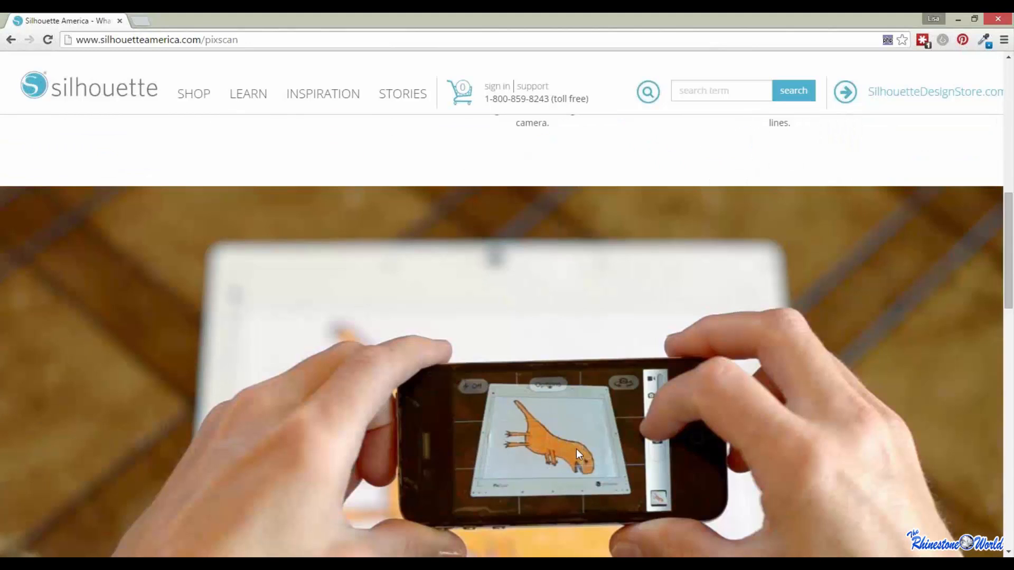
{"action": "scroll", "coordinate": [617, 445], "scroll_direction": "down", "scroll_amount": 1}
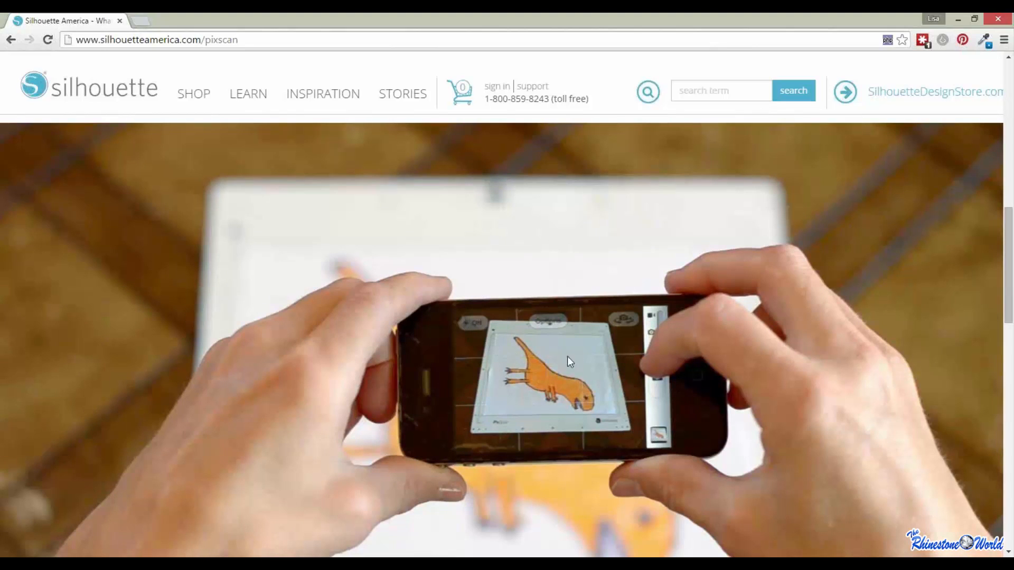
{"action": "scroll", "coordinate": [848, 316], "scroll_direction": "down", "scroll_amount": 7}
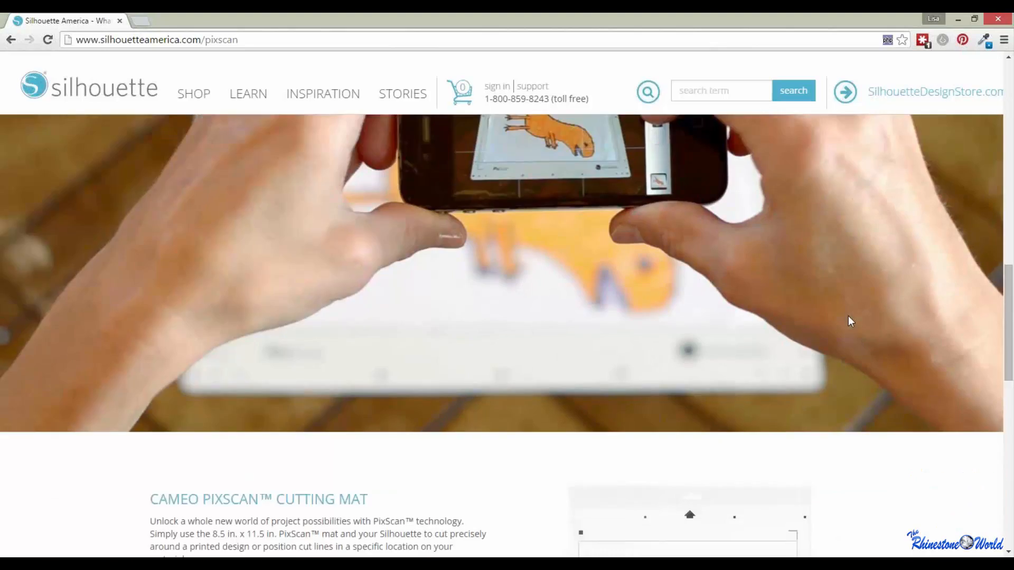
{"action": "scroll", "coordinate": [838, 366], "scroll_direction": "up", "scroll_amount": 8}
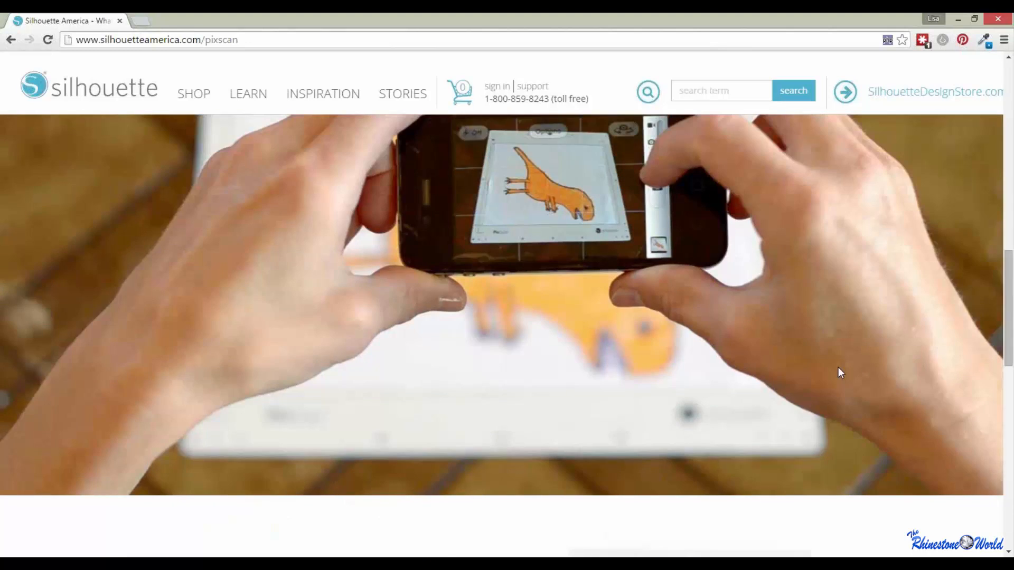
{"action": "scroll", "coordinate": [838, 368], "scroll_direction": "up", "scroll_amount": 5}
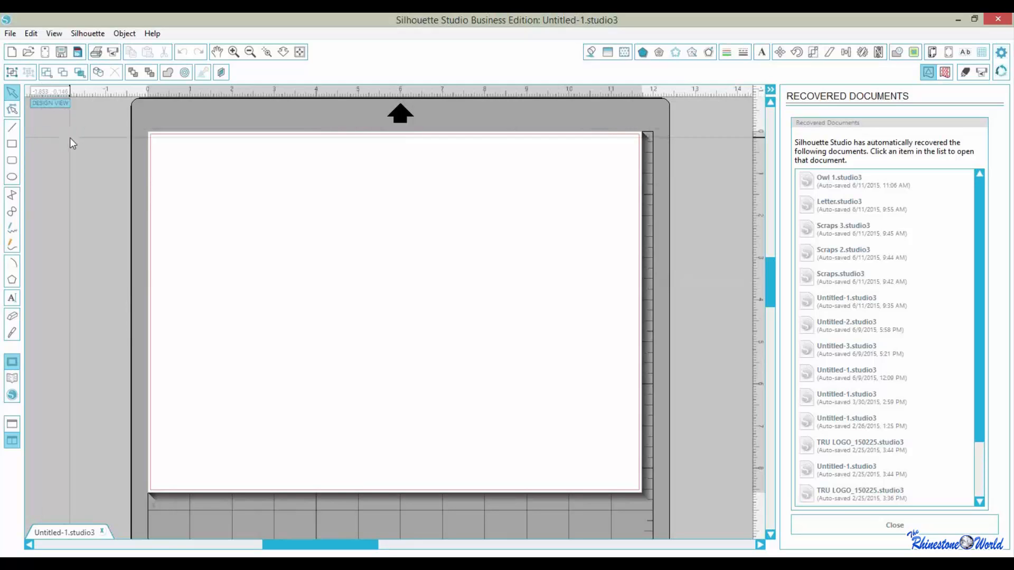
Import the Owl 2 image from the PixScan Images folder as a PixScan image from file.
{"action": "left_click", "coordinate": [45, 53]}
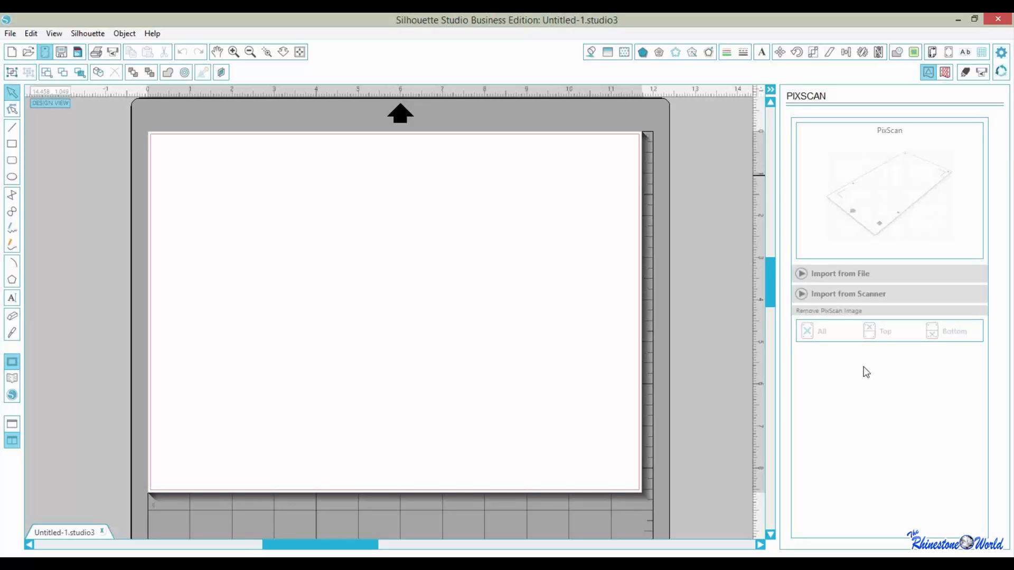
{"action": "left_click", "coordinate": [806, 274]}
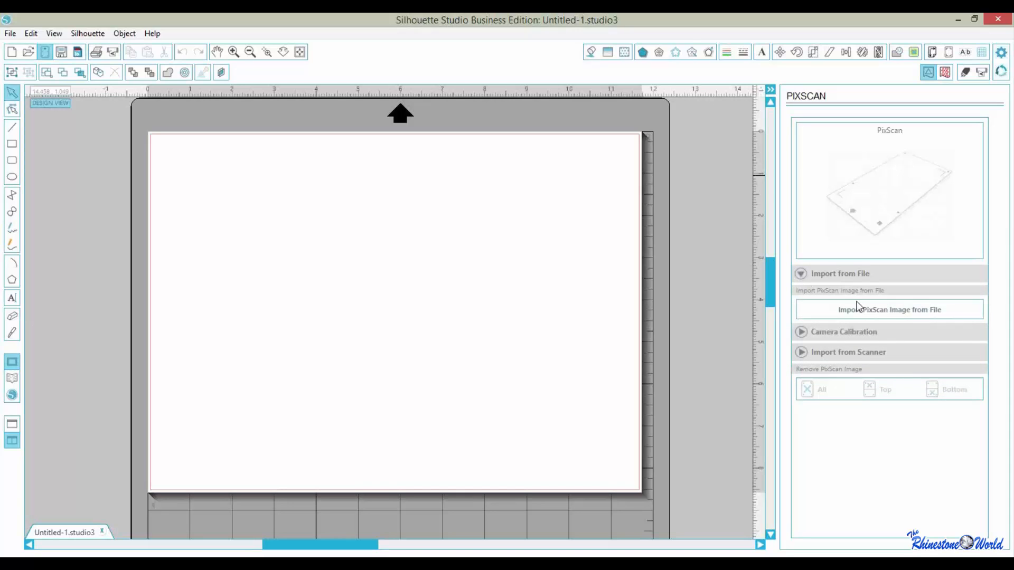
{"action": "left_click", "coordinate": [873, 312]}
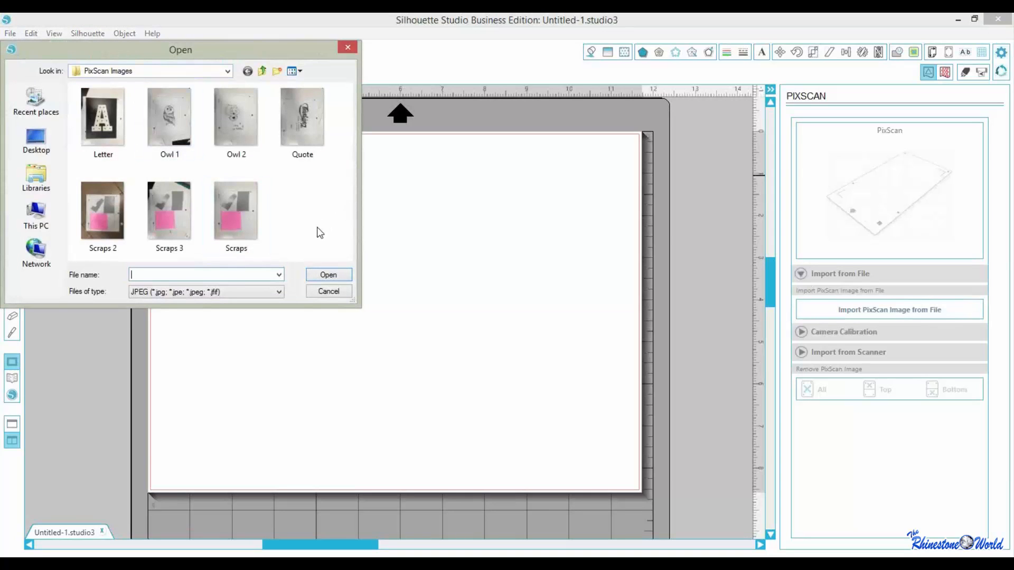
{"action": "left_click", "coordinate": [239, 138]}
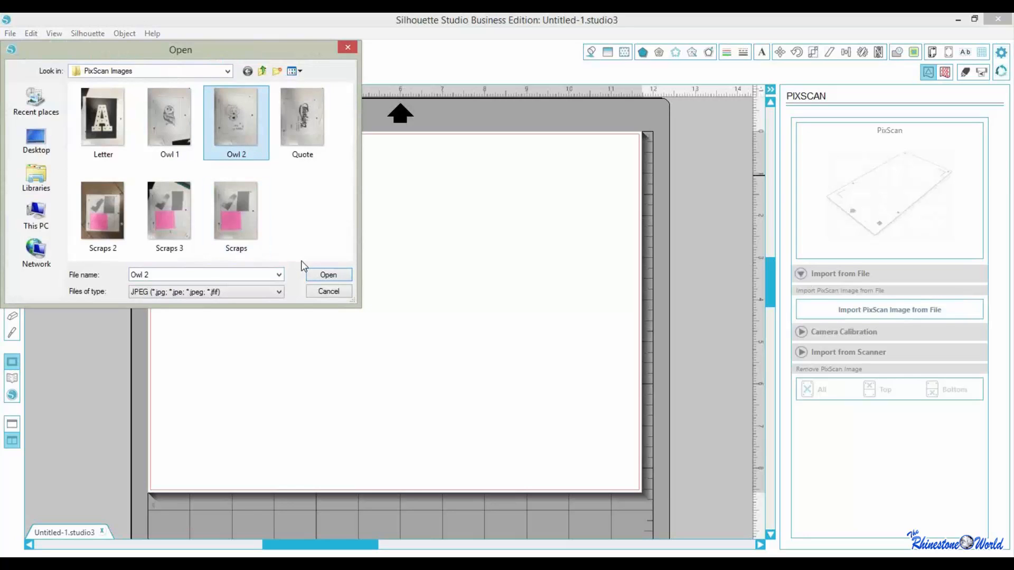
{"action": "left_click", "coordinate": [323, 276]}
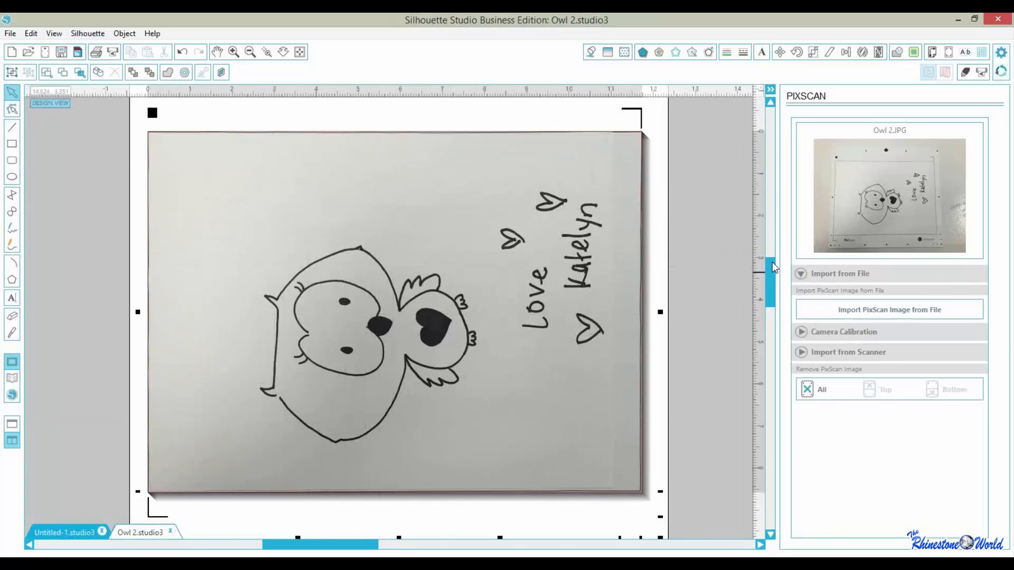
Select a trace area about 9.9 by 6.7 in around the owl drawing and the handwritten lettering.
{"action": "scroll", "coordinate": [398, 184], "scroll_direction": "up", "scroll_amount": 3}
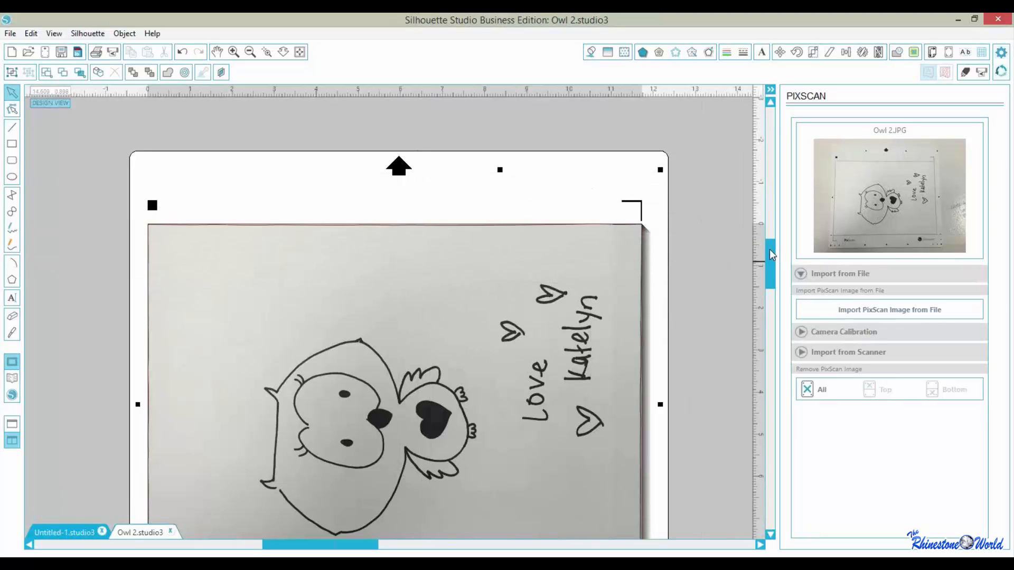
{"action": "mouse_move", "coordinate": [770, 251]}
{"action": "left_mouse_down"}
{"action": "mouse_move", "coordinate": [768, 278]}
{"action": "mouse_move", "coordinate": [768, 267]}
{"action": "left_mouse_up"}
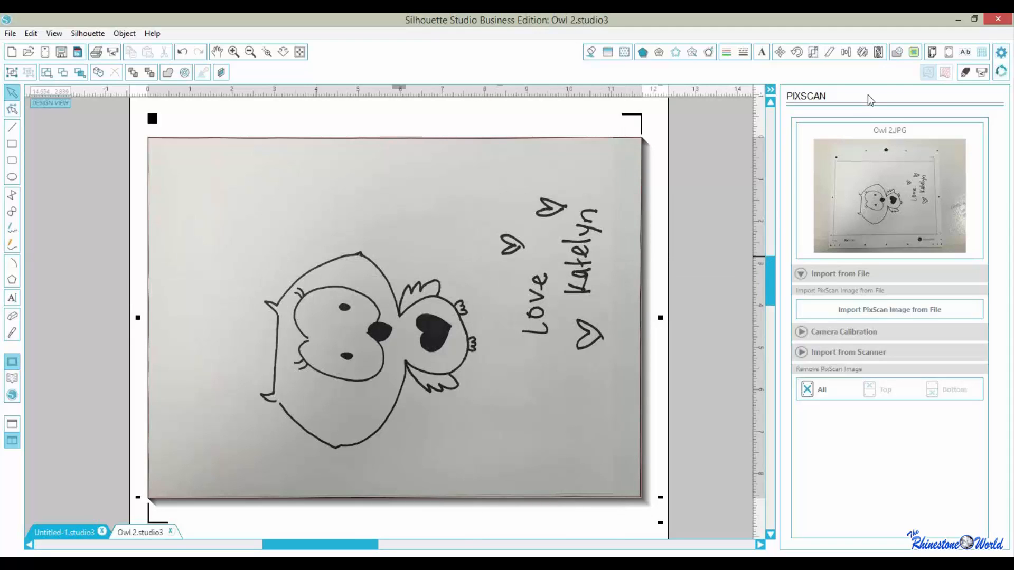
{"action": "left_click", "coordinate": [914, 52]}
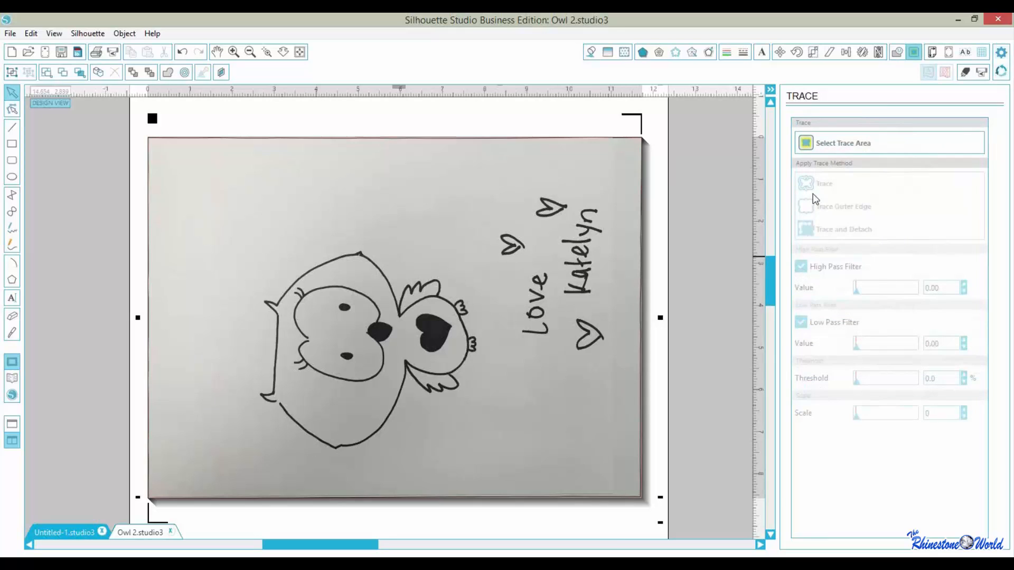
{"action": "left_click", "coordinate": [822, 151]}
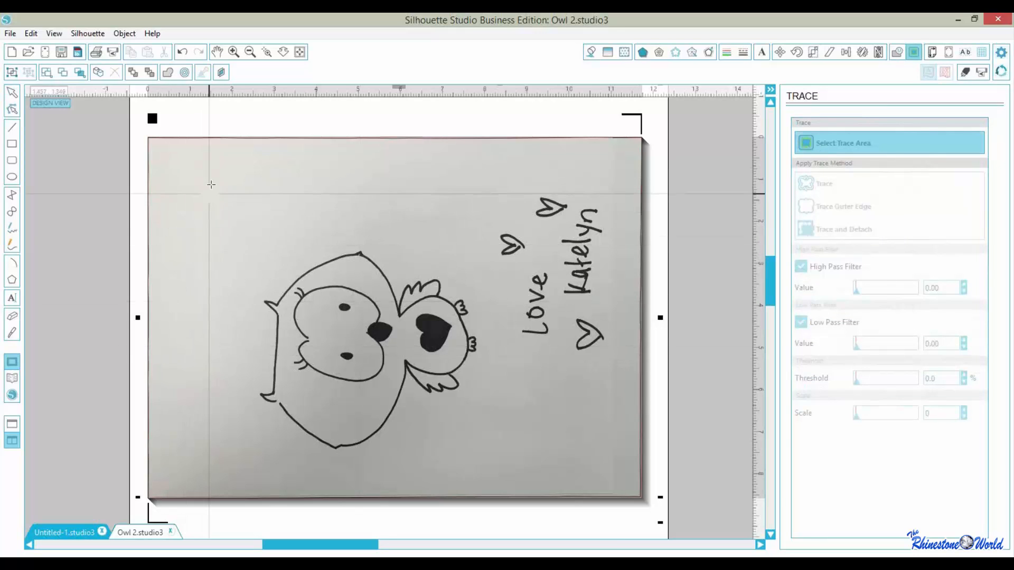
{"action": "mouse_move", "coordinate": [211, 179]}
{"action": "left_mouse_down"}
{"action": "mouse_move", "coordinate": [214, 338]}
{"action": "mouse_move", "coordinate": [431, 464]}
{"action": "mouse_move", "coordinate": [619, 451]}
{"action": "mouse_move", "coordinate": [628, 462]}
{"action": "left_mouse_up"}
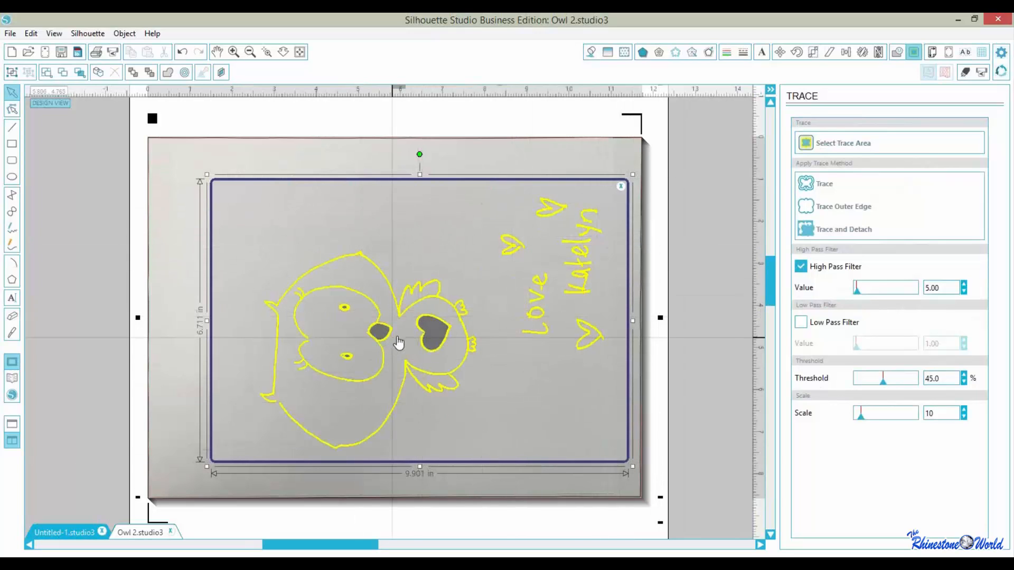
Turn off the High Pass Filter, set the trace scale to 4 and raise the threshold to 63.5%.
{"action": "left_click", "coordinate": [800, 266]}
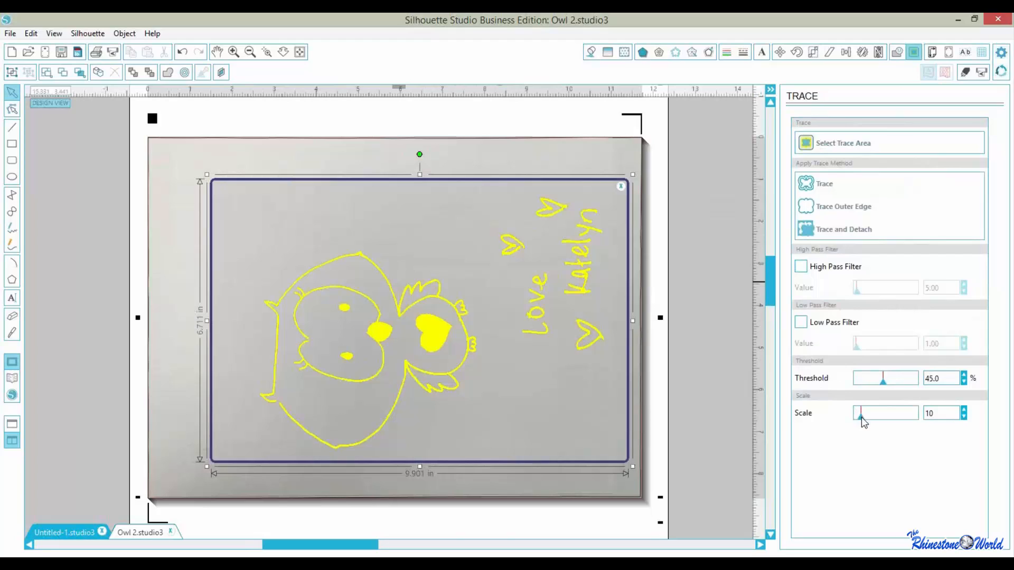
{"action": "left_click_drag", "start_coordinate": [860, 417], "coordinate": [856, 414]}
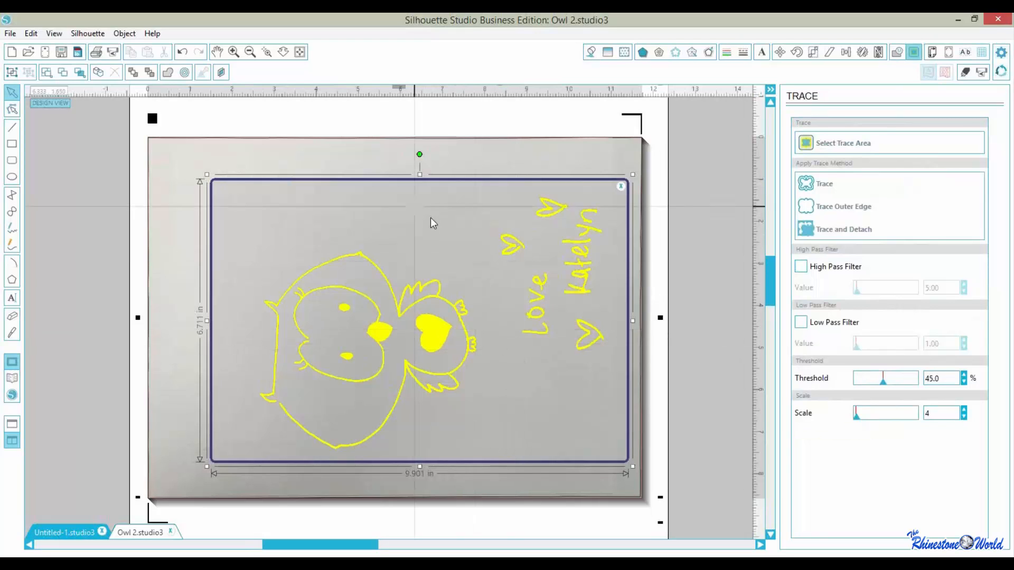
{"action": "left_click", "coordinate": [268, 50]}
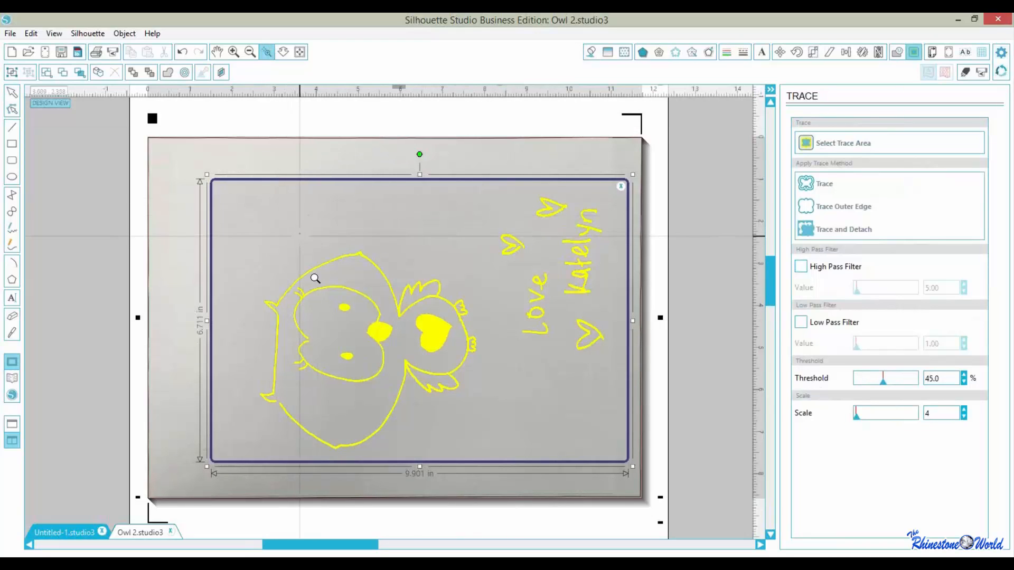
{"action": "left_click_drag", "start_coordinate": [296, 226], "coordinate": [382, 338]}
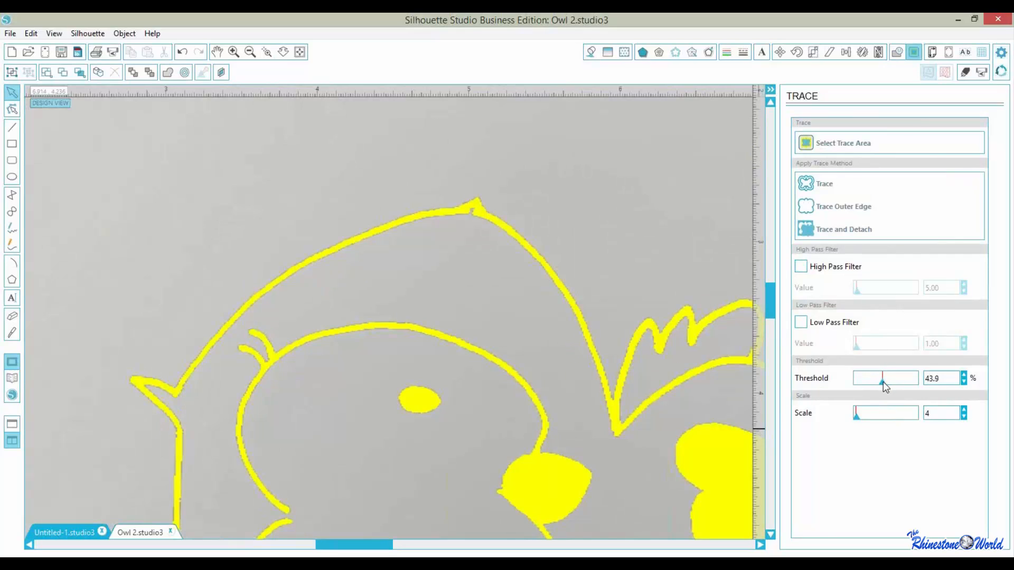
{"action": "left_click_drag", "start_coordinate": [883, 381], "coordinate": [895, 377]}
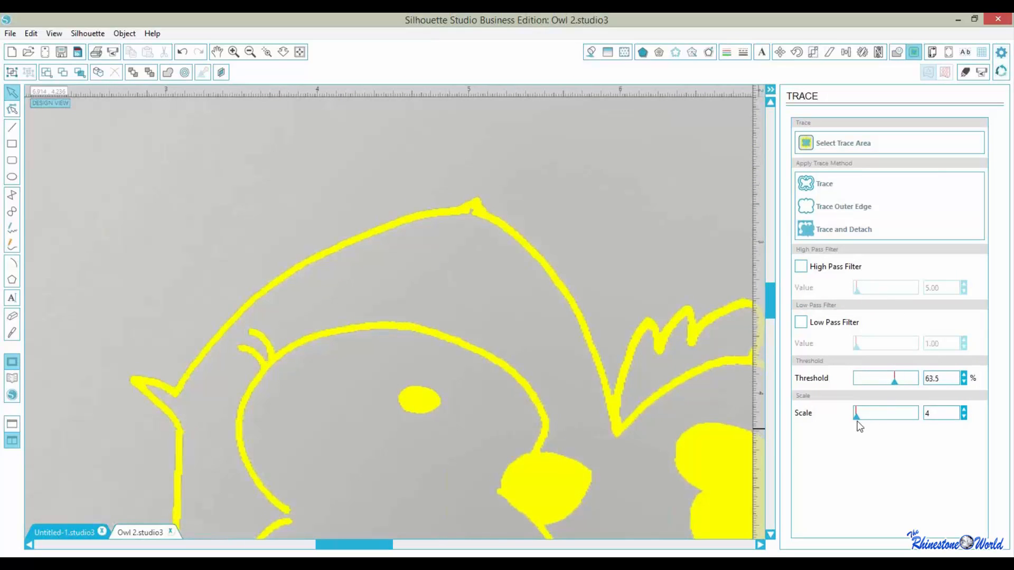
Set the threshold to 57.3% with the scale at 4 and trace the owl and lettering with the standard Trace method.
{"action": "mouse_move", "coordinate": [866, 418]}
{"action": "left_mouse_down"}
{"action": "mouse_move", "coordinate": [881, 414]}
{"action": "mouse_move", "coordinate": [841, 412]}
{"action": "left_mouse_up"}
{"action": "left_click", "coordinate": [301, 51]}
{"action": "left_click", "coordinate": [300, 51]}
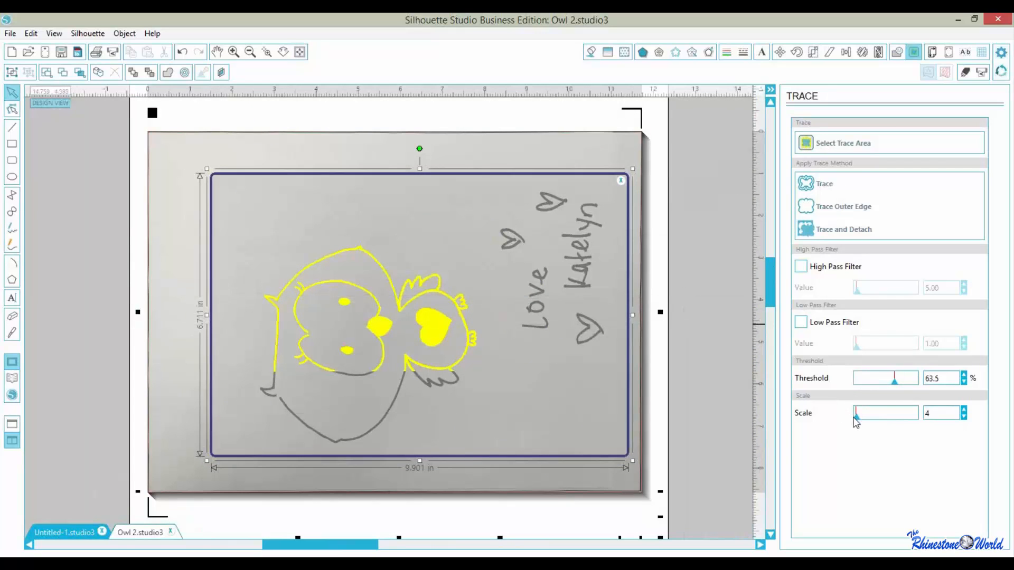
{"action": "left_click_drag", "start_coordinate": [855, 414], "coordinate": [851, 417]}
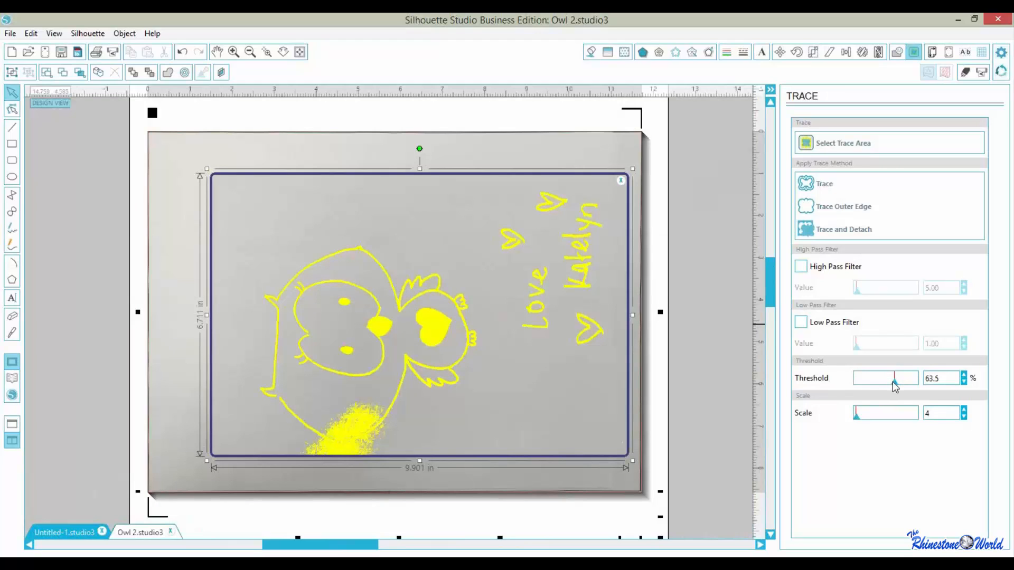
{"action": "left_click_drag", "start_coordinate": [894, 381], "coordinate": [893, 387]}
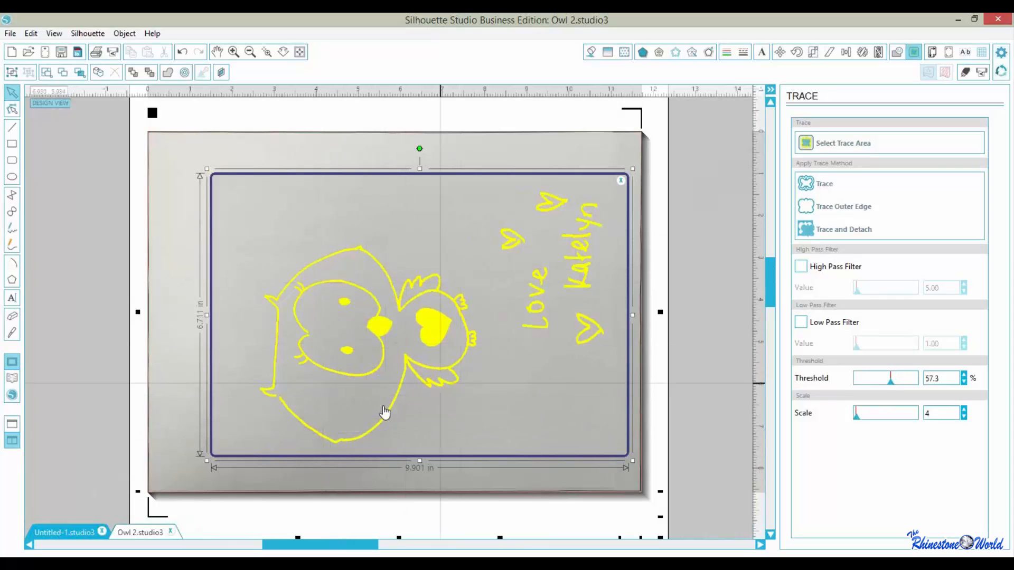
{"action": "left_click", "coordinate": [822, 185]}
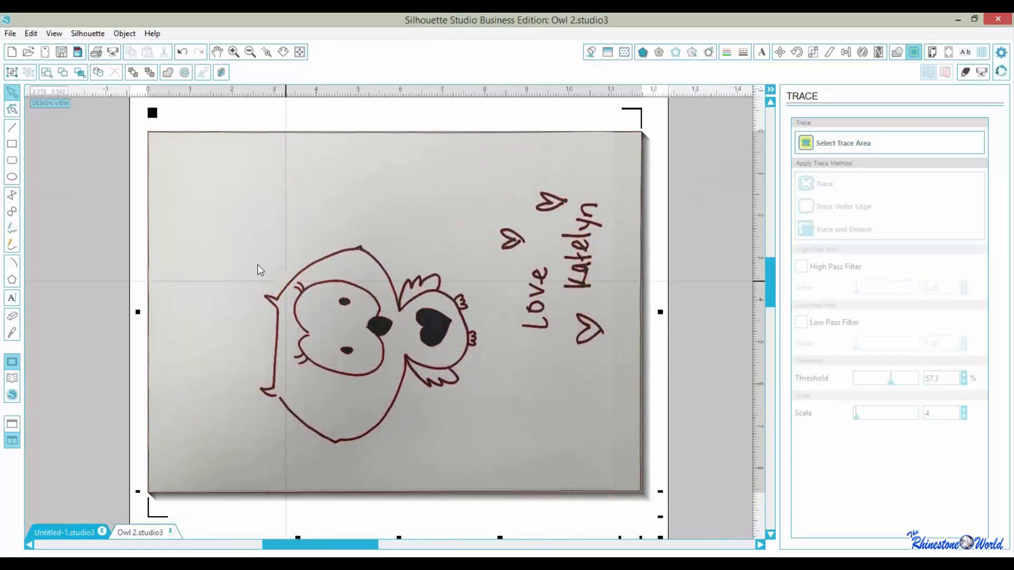
Remove all of the PixScan background image and fill the traced owl, hearts and lettering with solid red.
{"action": "left_click", "coordinate": [45, 52]}
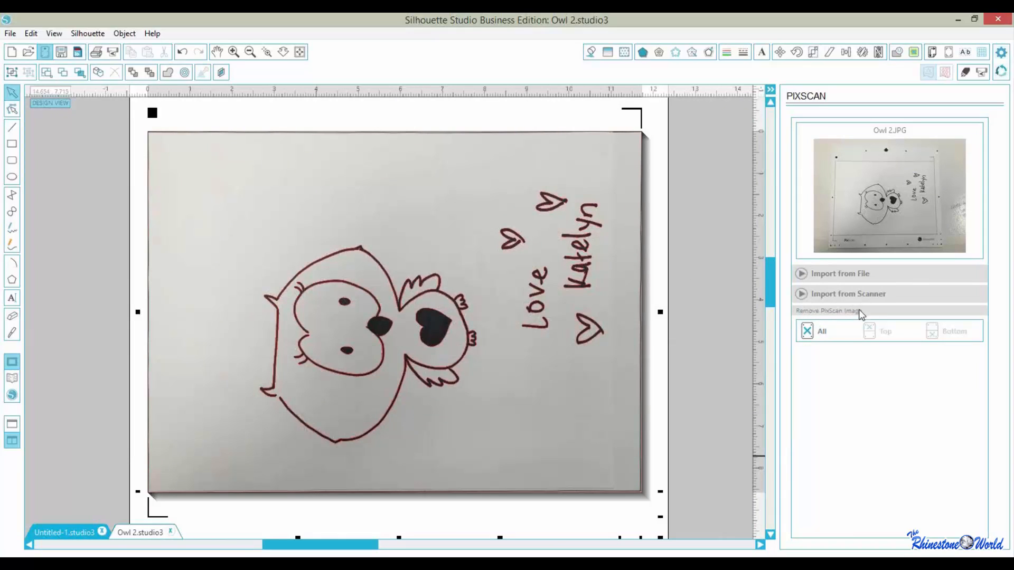
{"action": "left_click", "coordinate": [810, 333]}
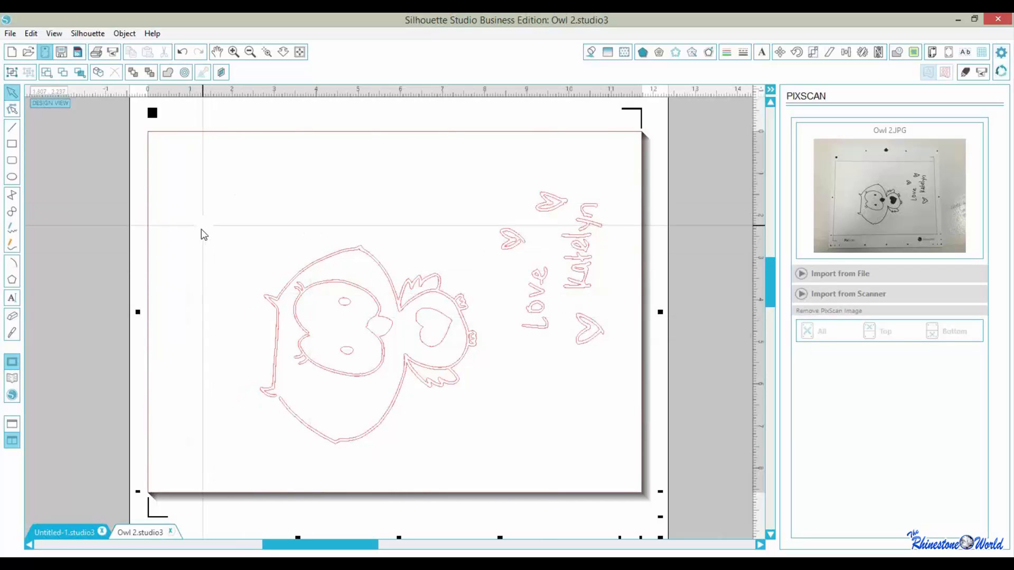
{"action": "left_click_drag", "start_coordinate": [202, 225], "coordinate": [667, 425]}
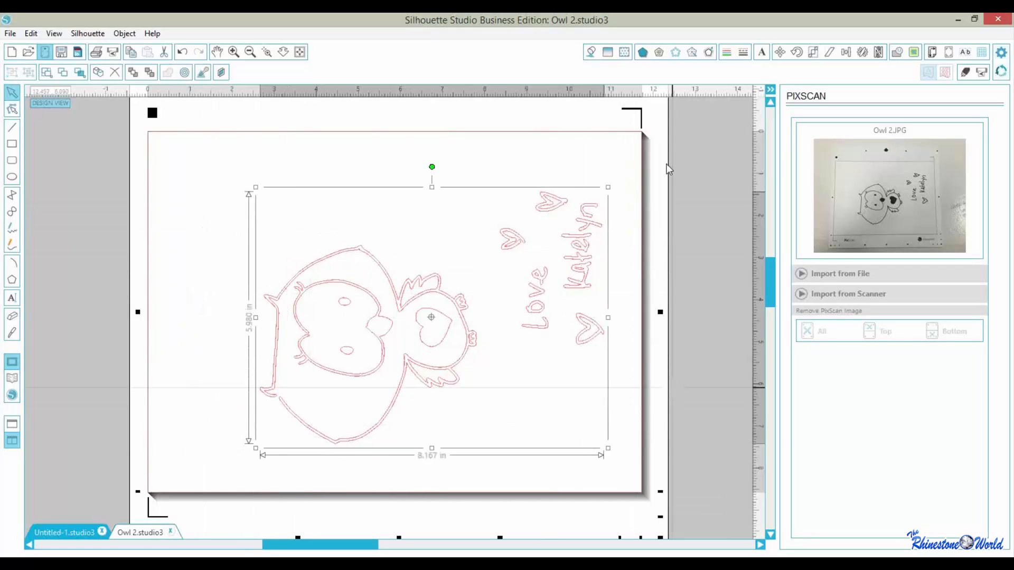
{"action": "left_click", "coordinate": [591, 52]}
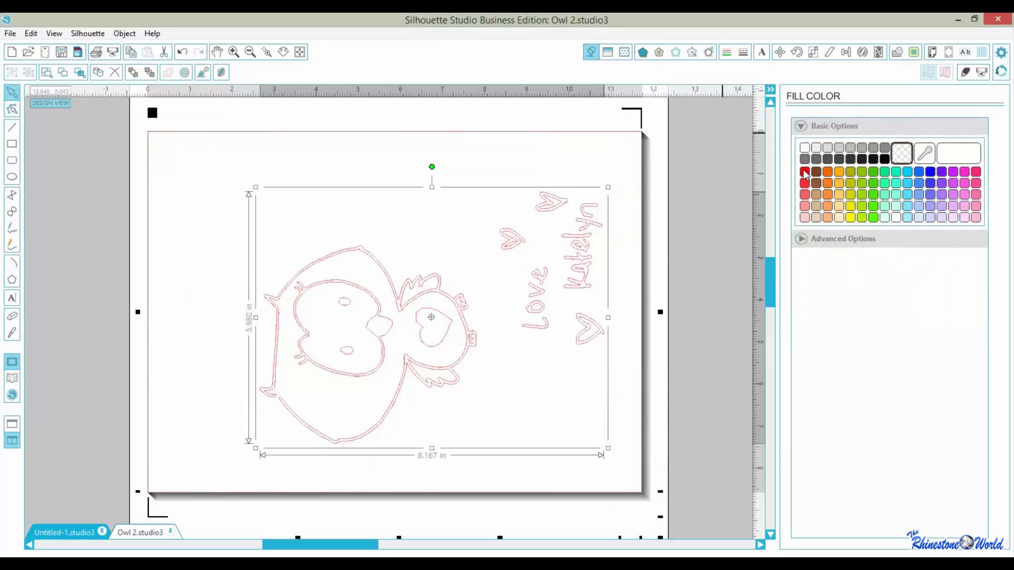
{"action": "left_click", "coordinate": [805, 172]}
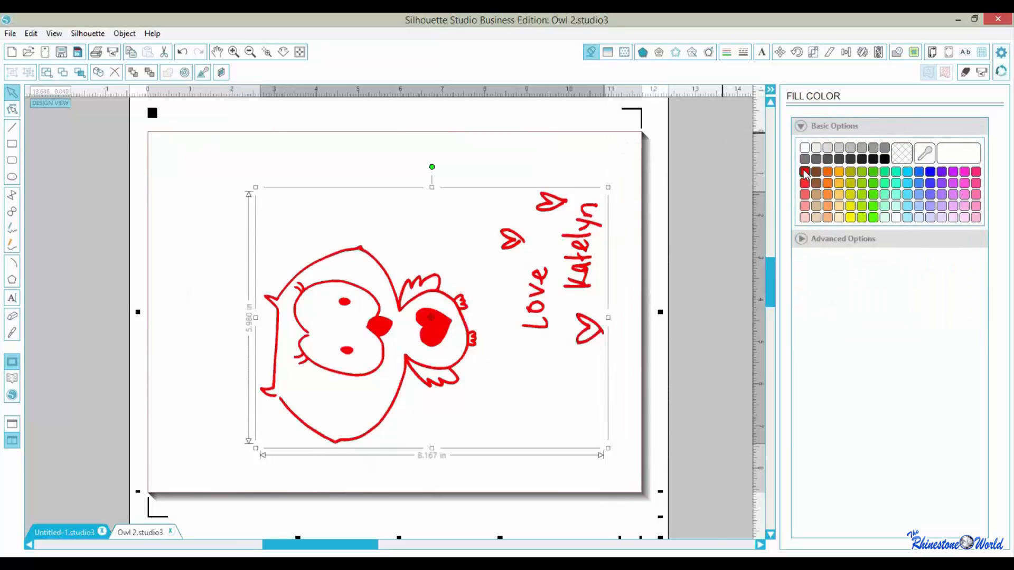
{"action": "left_click", "coordinate": [192, 443]}
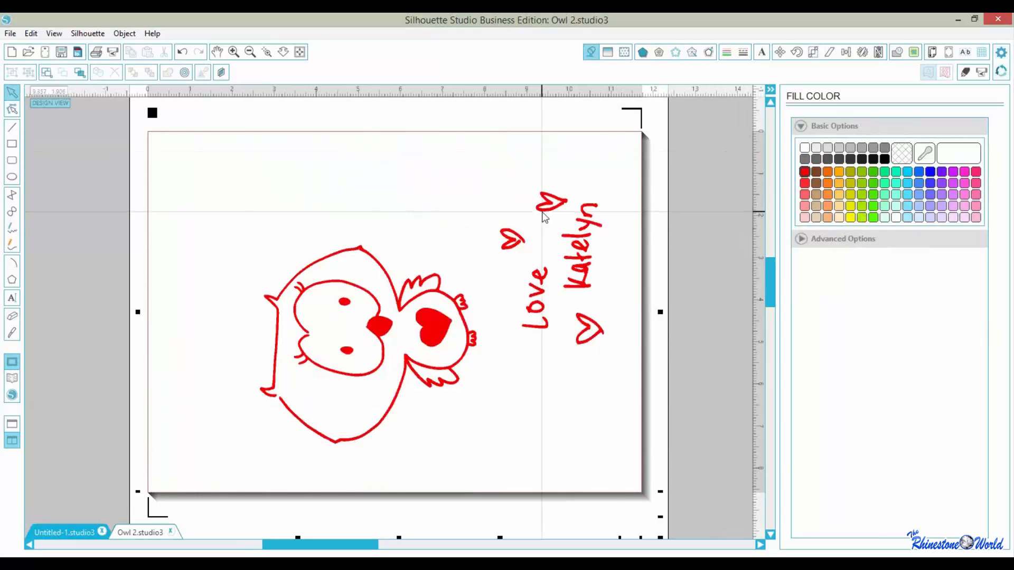
Set the cutting mat to None and the page orientation to portrait.
{"action": "left_click", "coordinate": [933, 53]}
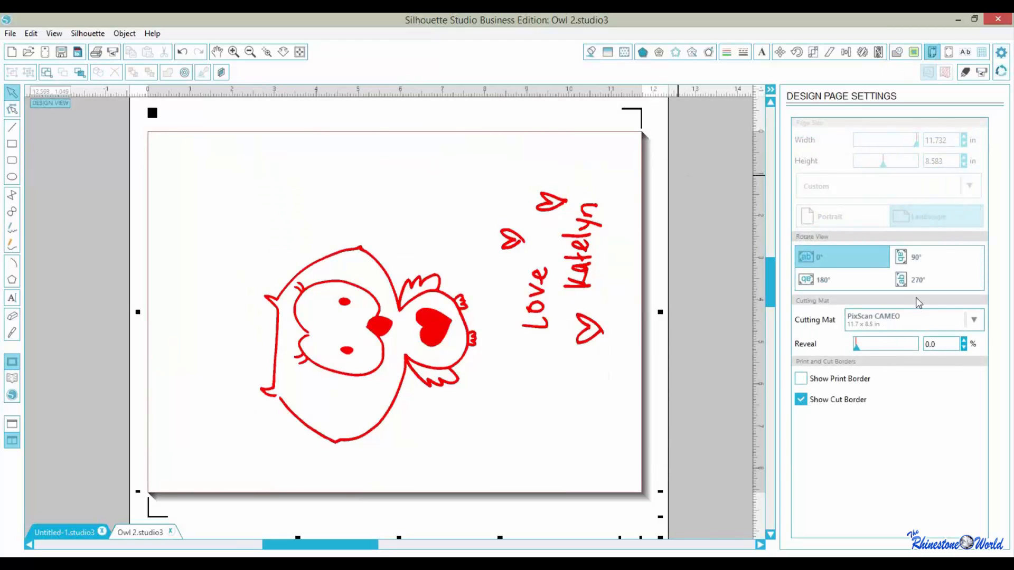
{"action": "left_click", "coordinate": [975, 320]}
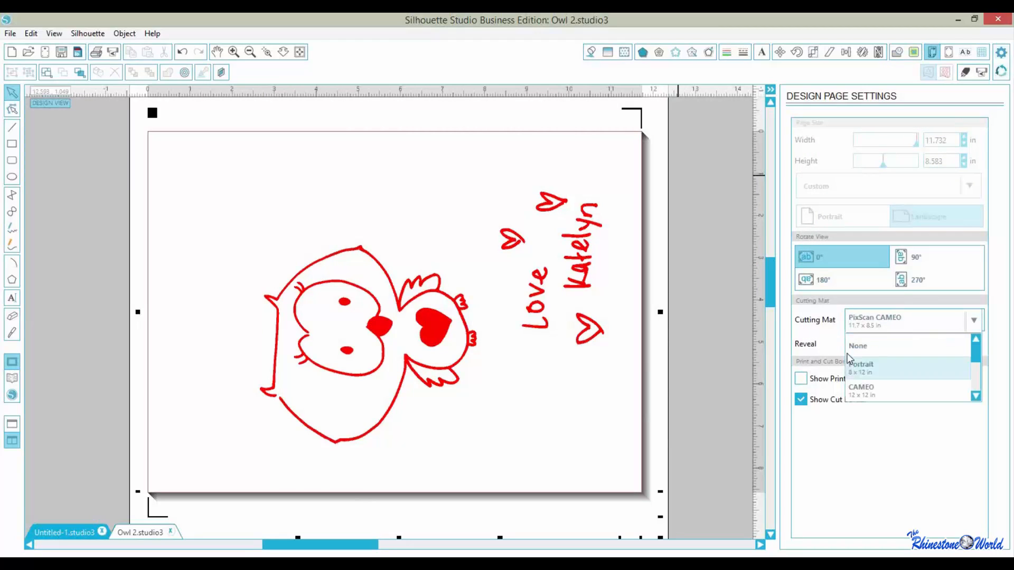
{"action": "left_click", "coordinate": [861, 347]}
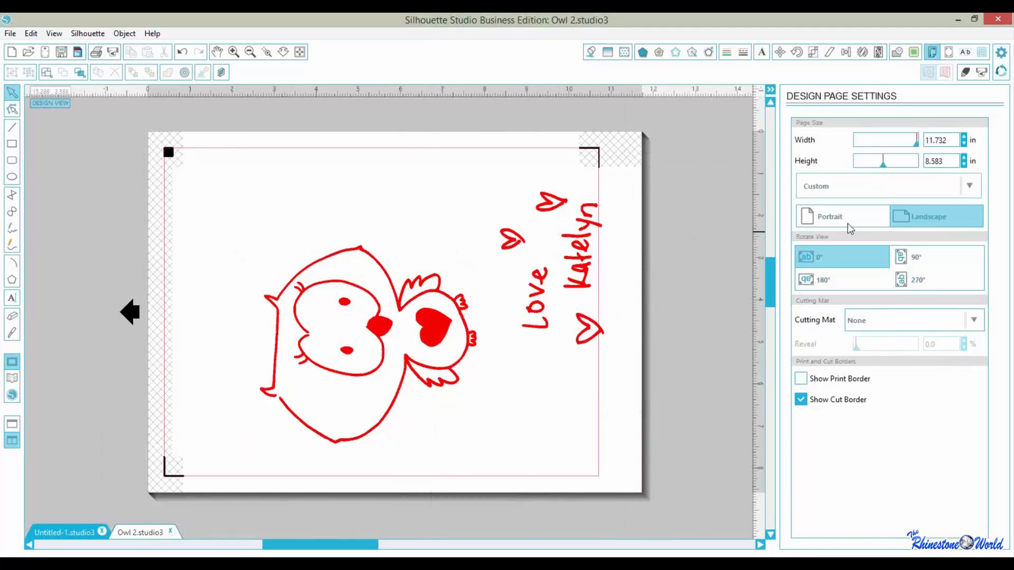
{"action": "left_click", "coordinate": [833, 219]}
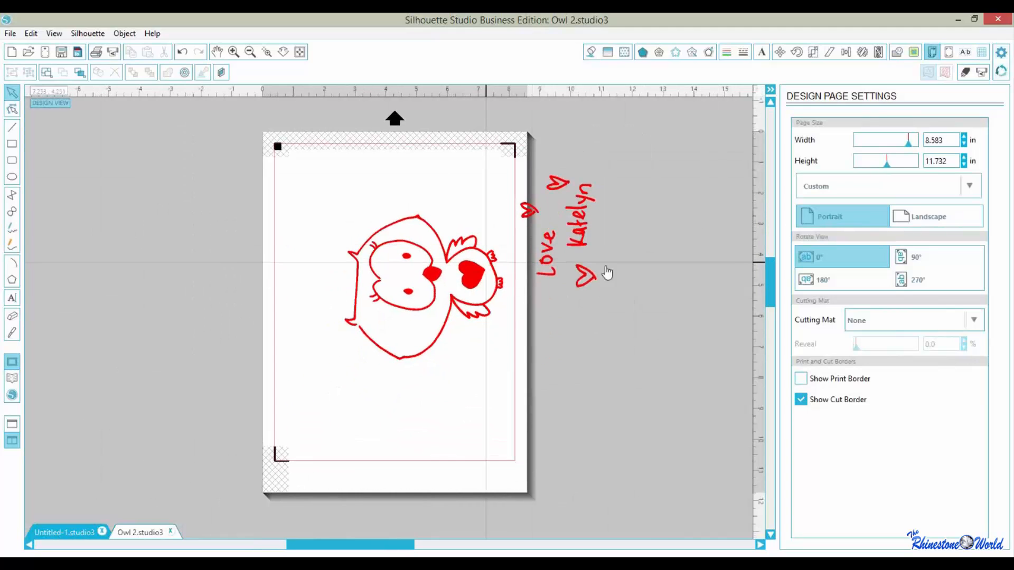
Rotate the traced owl and lettering 90° clockwise so the owl stands upright, and move the artwork inside the cut border.
{"action": "left_click", "coordinate": [453, 306]}
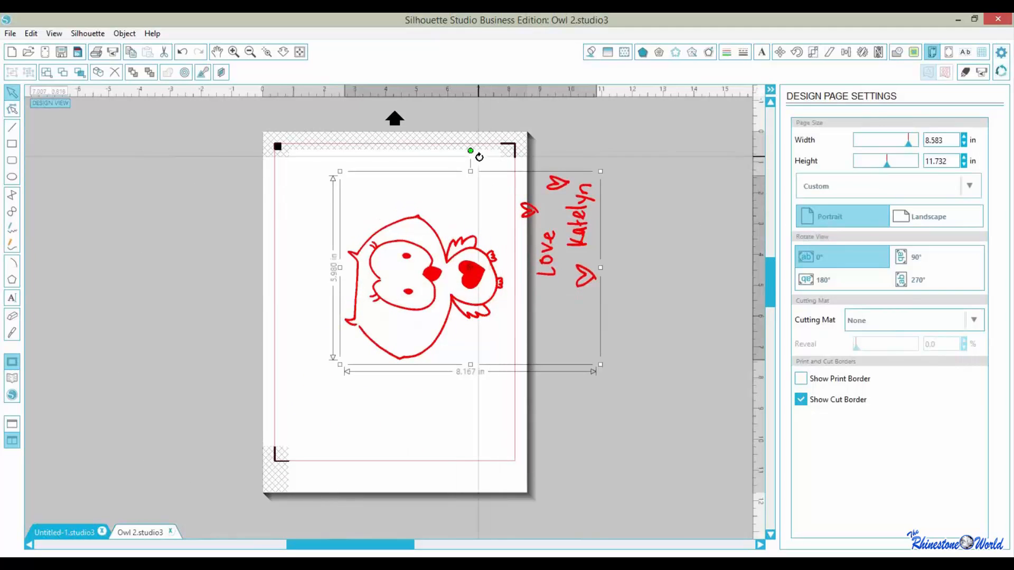
{"action": "left_click_drag", "start_coordinate": [472, 151], "coordinate": [589, 267]}
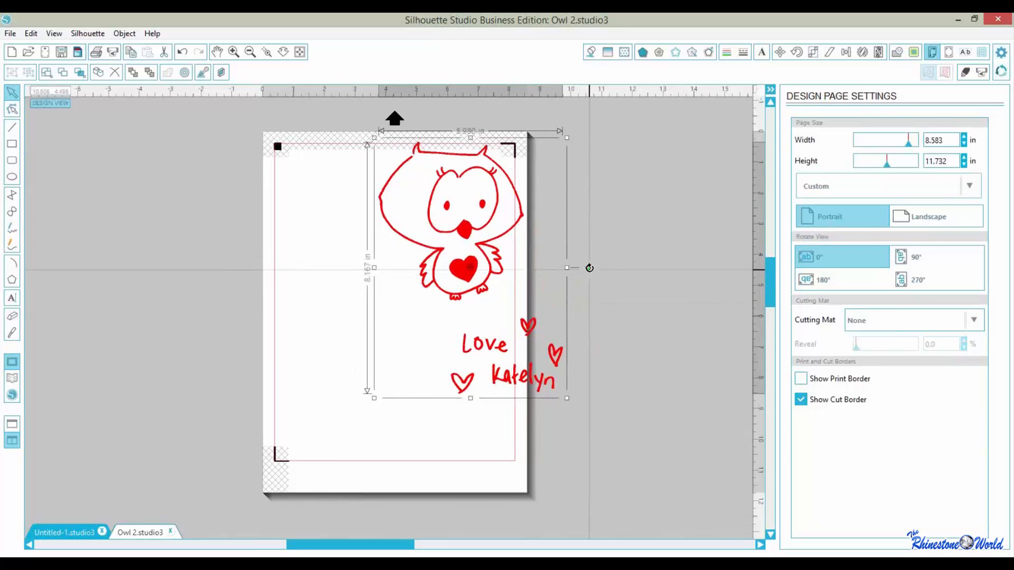
{"action": "left_click_drag", "start_coordinate": [467, 280], "coordinate": [391, 295]}
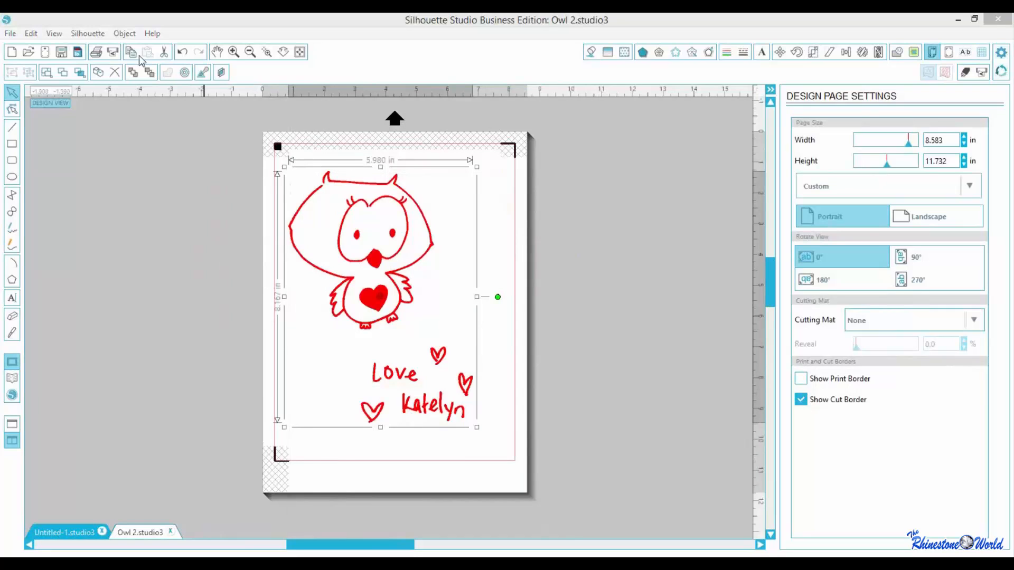
Flip the whole owl and lettering artwork horizontally.
{"action": "right_click", "coordinate": [347, 223]}
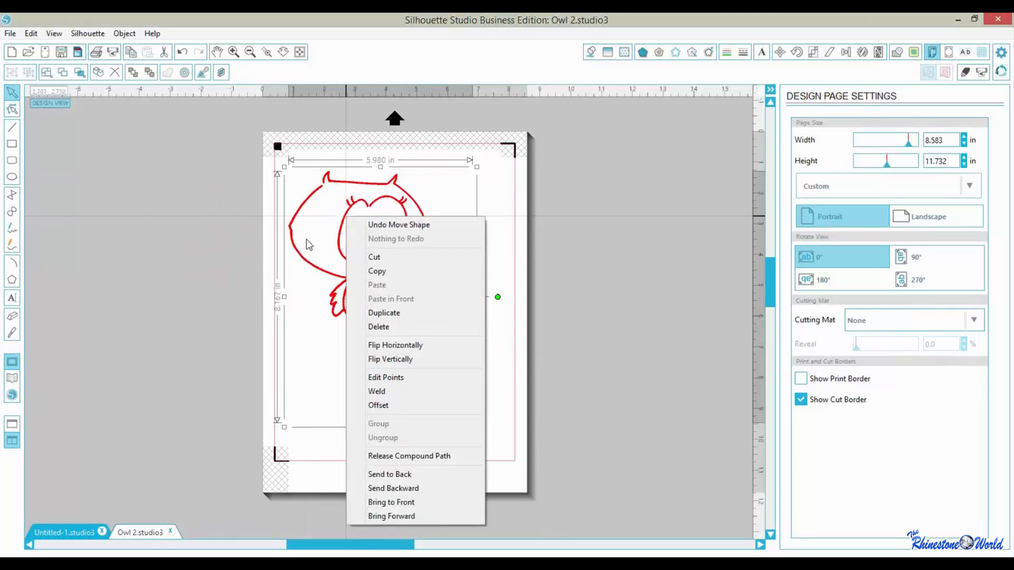
{"action": "left_click", "coordinate": [395, 346]}
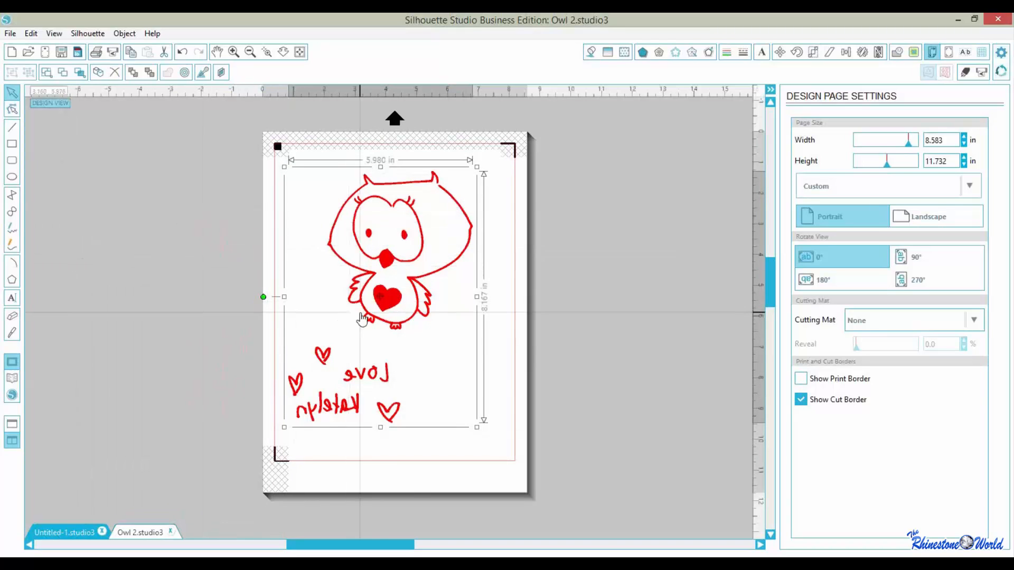
{"action": "left_click", "coordinate": [500, 352]}
{"action": "left_click", "coordinate": [452, 200]}
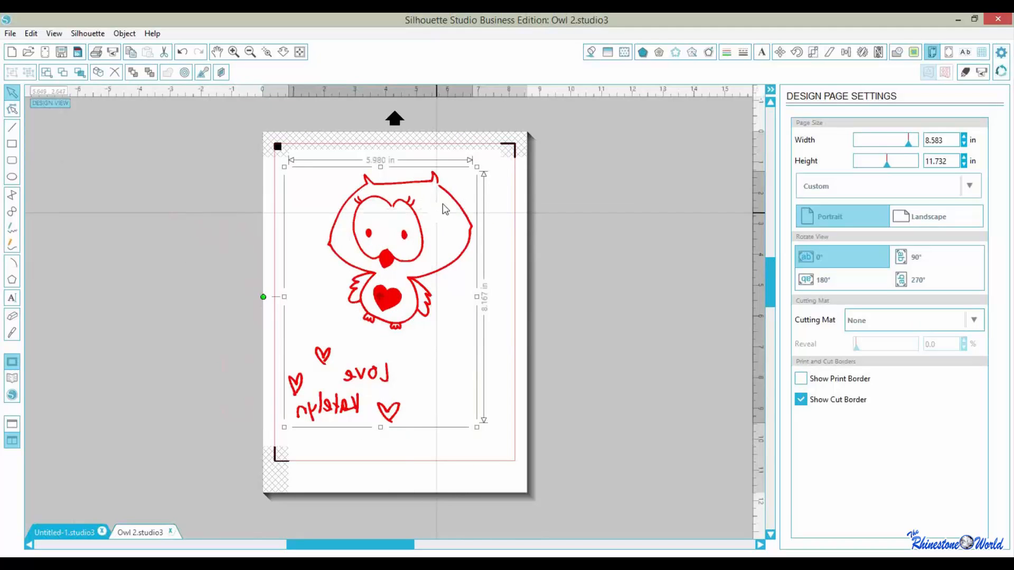
Try to bridge the gap below the owl's right-hand ear by moving the head outline's end point onto the ear.
{"action": "double_click", "coordinate": [445, 209]}
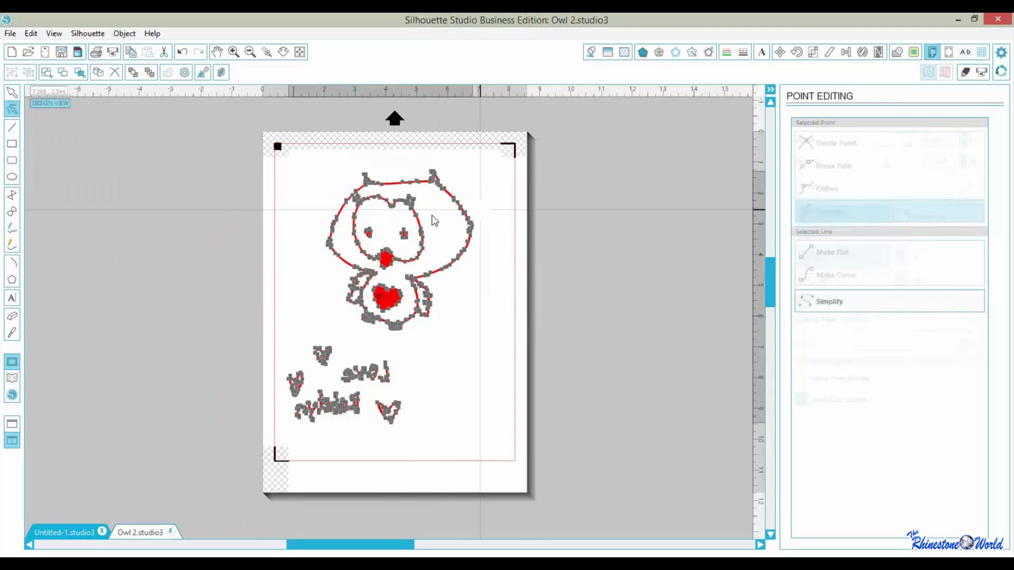
{"action": "left_click", "coordinate": [267, 52]}
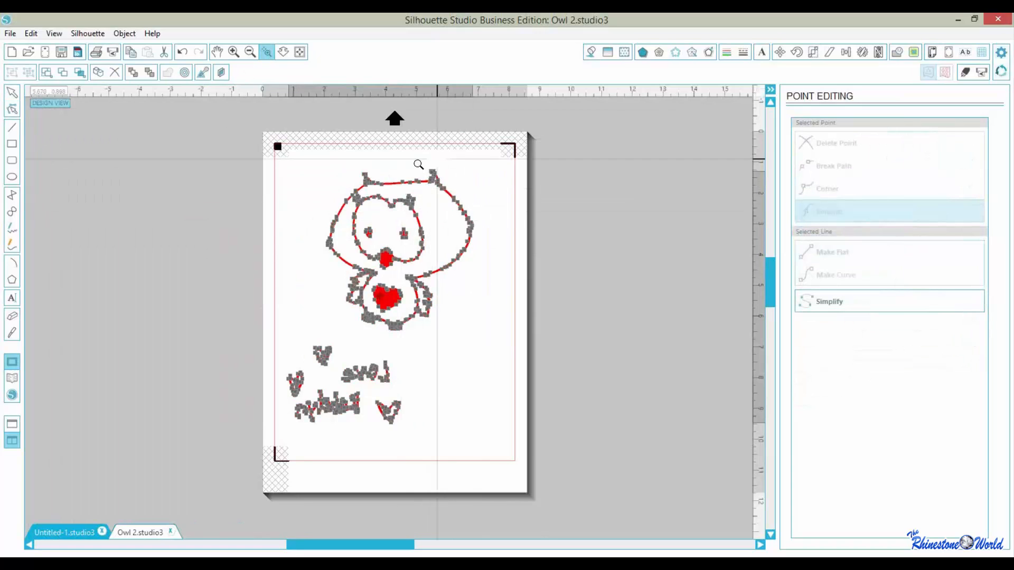
{"action": "left_click_drag", "start_coordinate": [419, 164], "coordinate": [492, 236]}
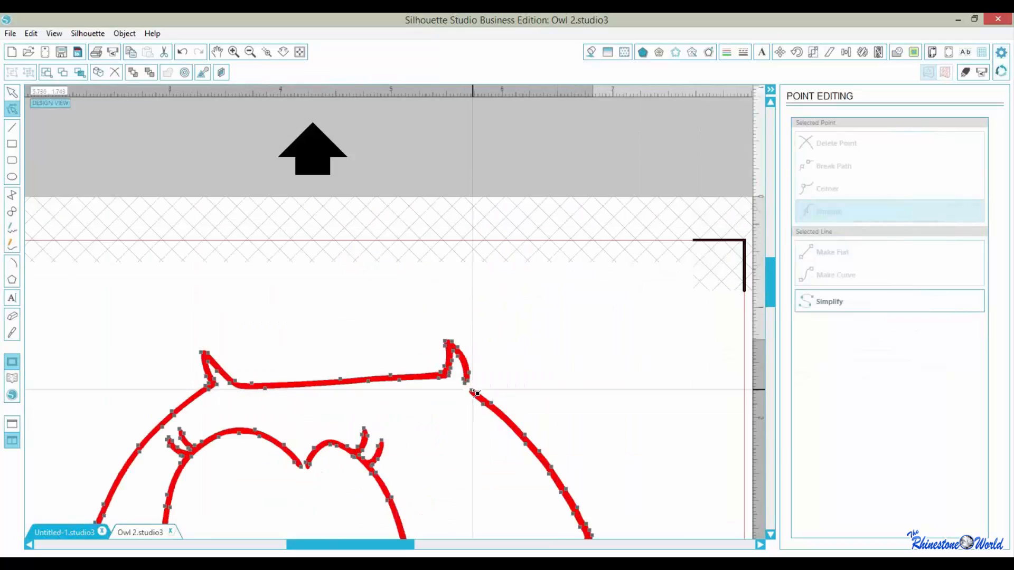
{"action": "left_click", "coordinate": [468, 384]}
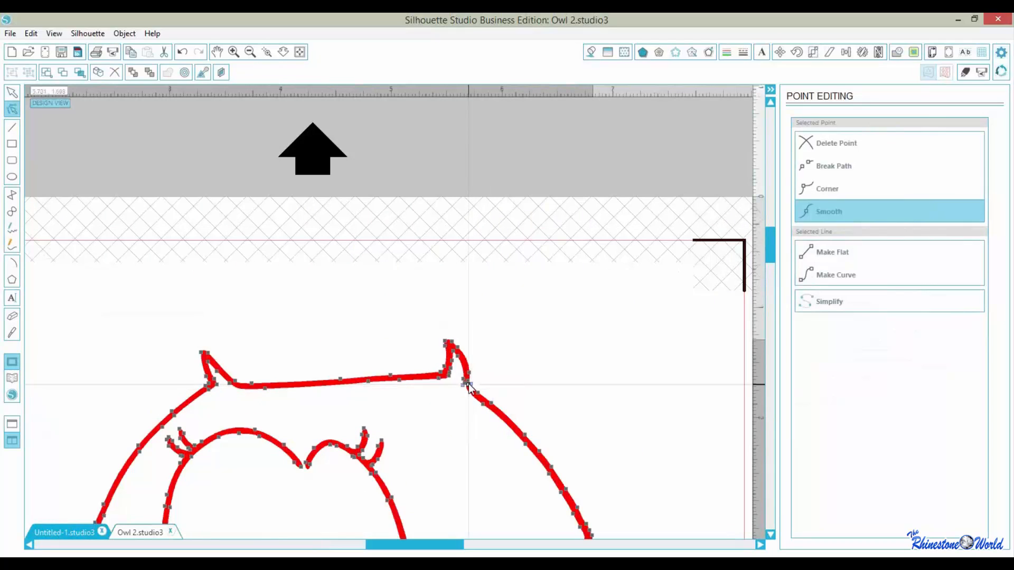
{"action": "left_click_drag", "start_coordinate": [466, 382], "coordinate": [468, 377]}
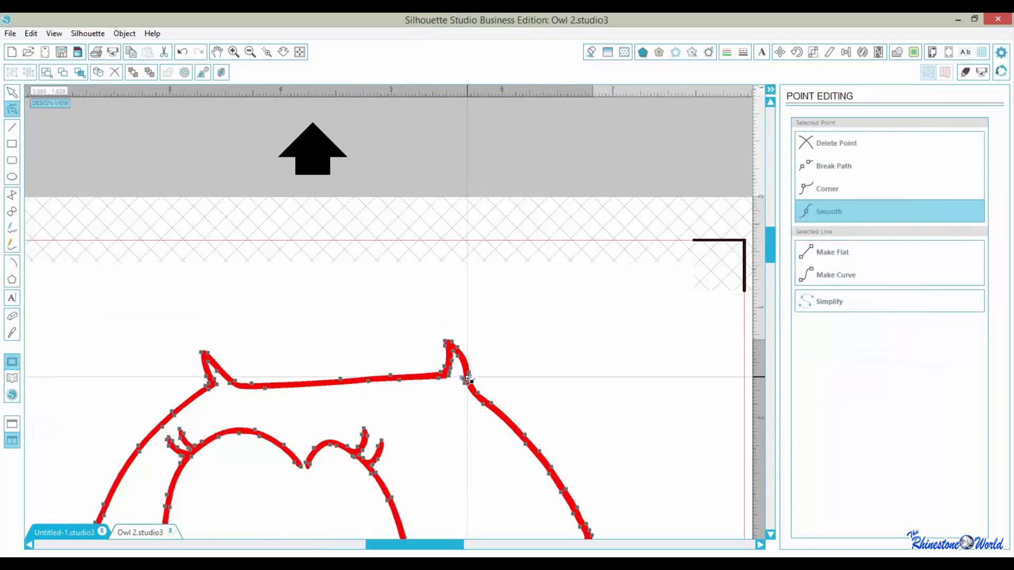
{"action": "left_click", "coordinate": [455, 368]}
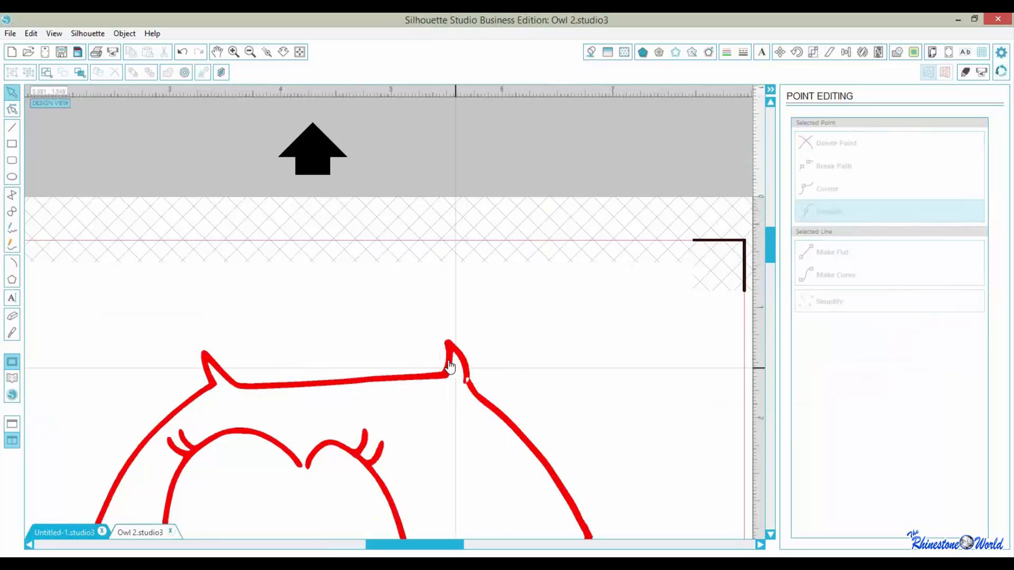
{"action": "left_click", "coordinate": [466, 384]}
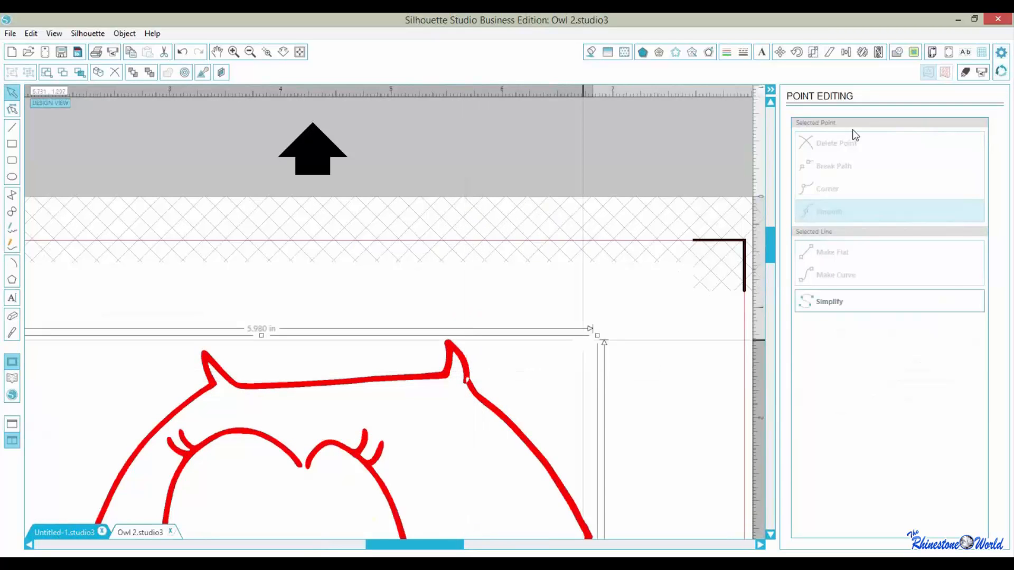
Delete the overlapping edit point where the head outline meets the base of the right-hand ear.
{"action": "left_click", "coordinate": [898, 51]}
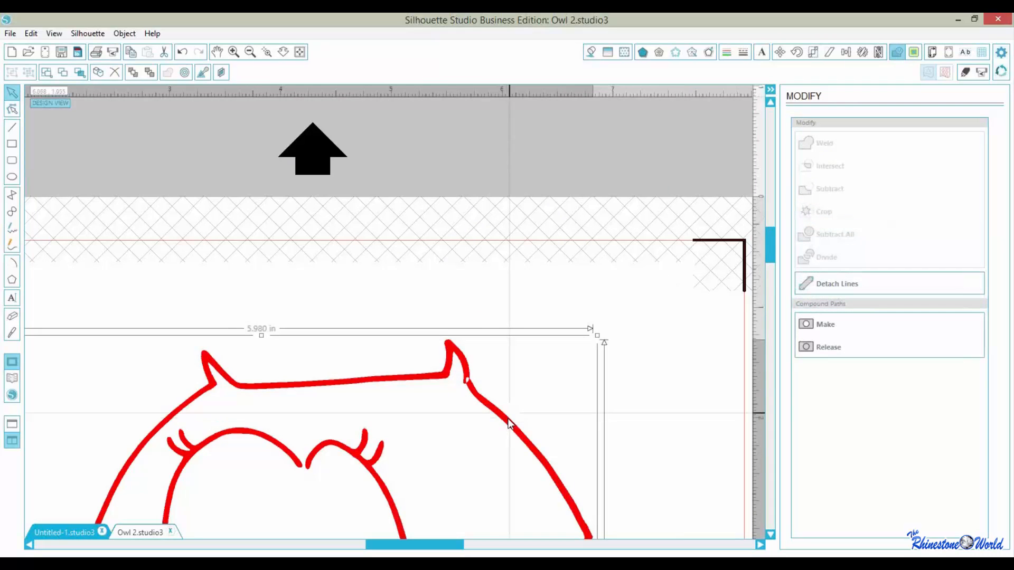
{"action": "double_click", "coordinate": [469, 387]}
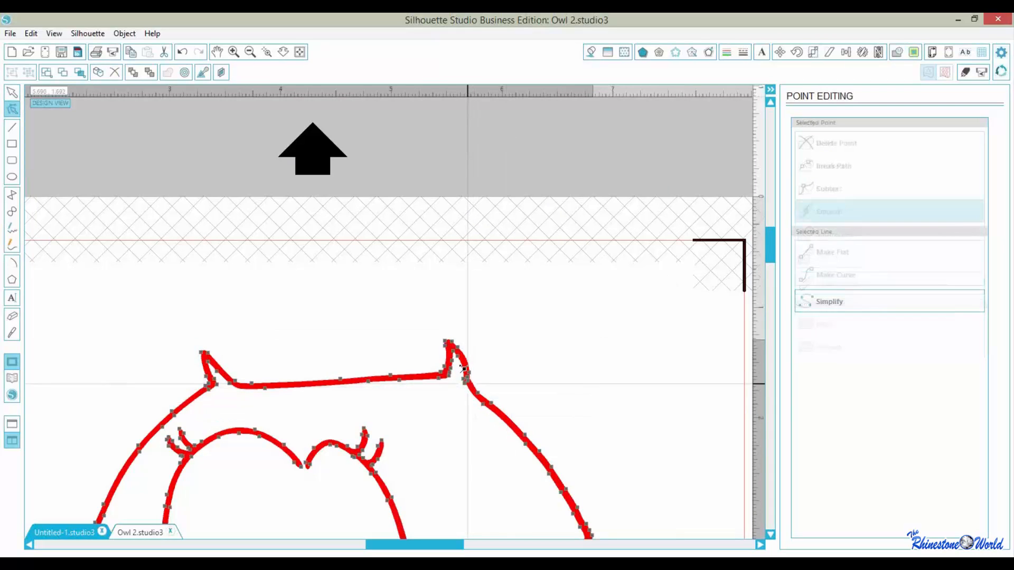
{"action": "left_click", "coordinate": [267, 51]}
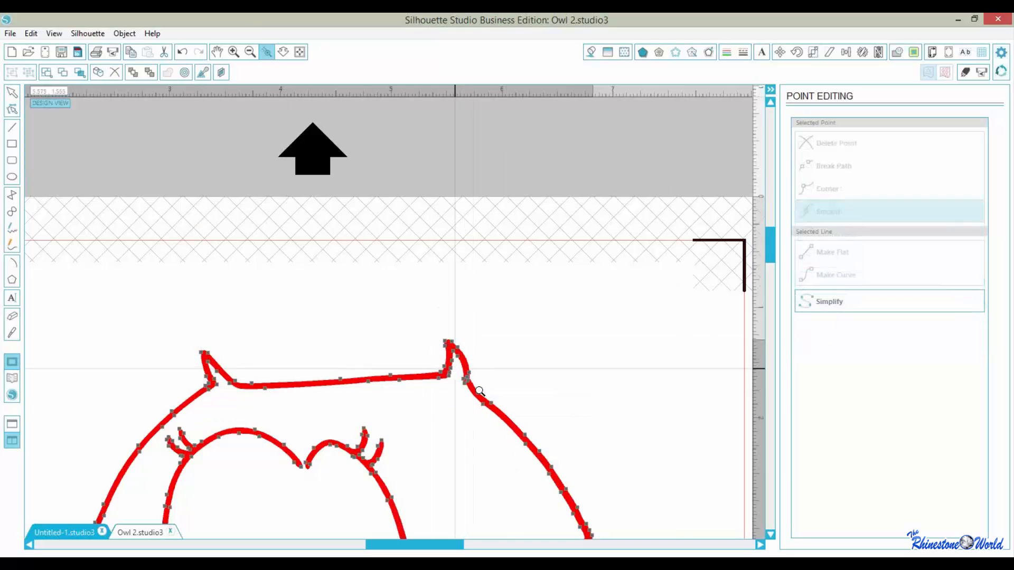
{"action": "left_click", "coordinate": [472, 368]}
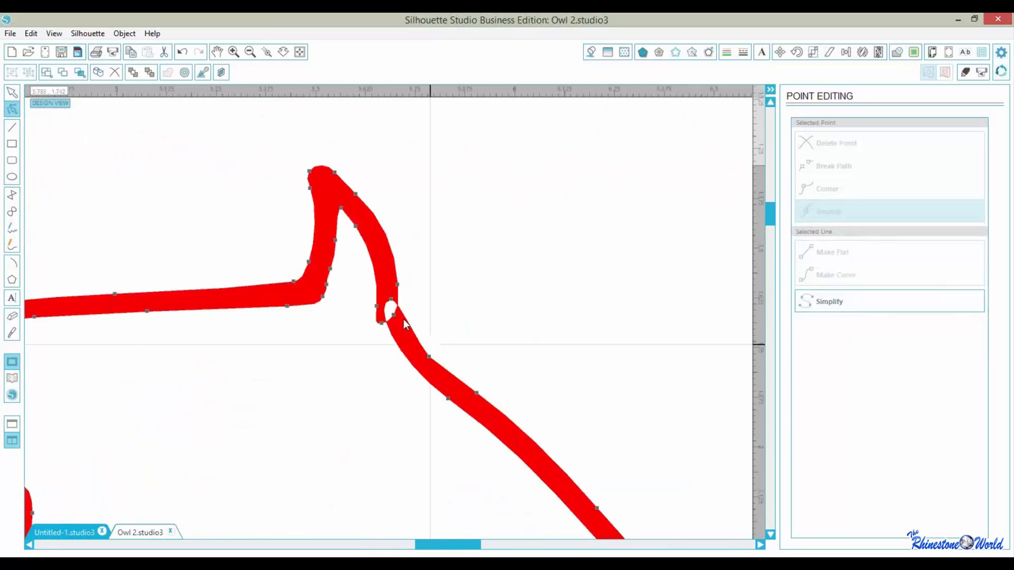
{"action": "left_click", "coordinate": [395, 303]}
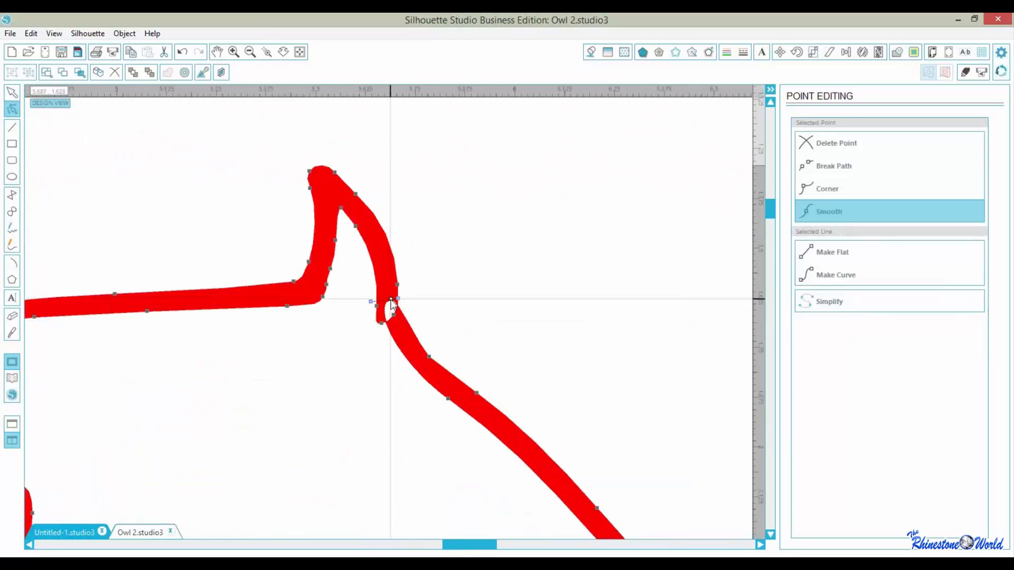
{"action": "right_click", "coordinate": [394, 304]}
{"action": "left_click", "coordinate": [417, 340]}
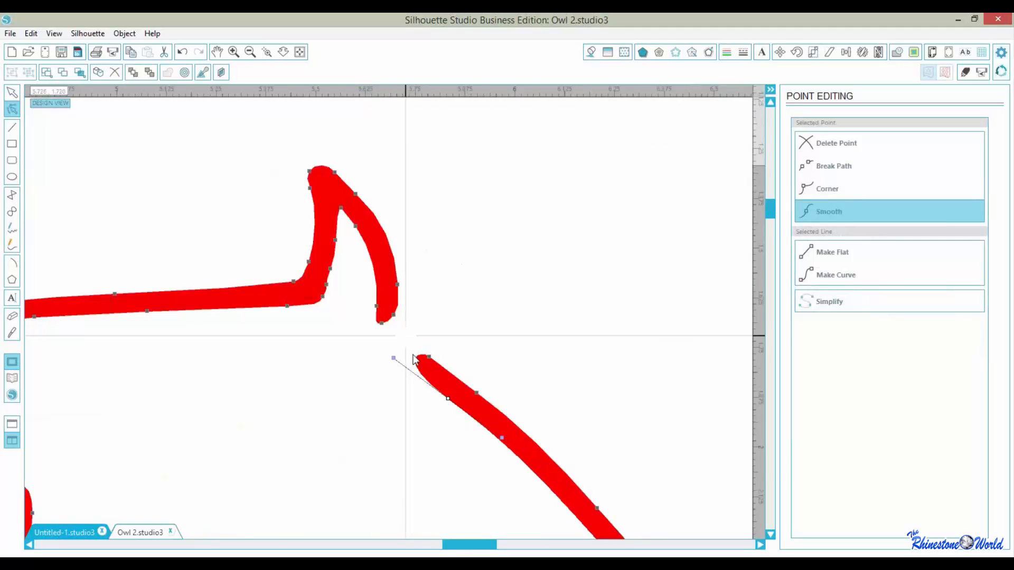
Pull the loose end of the head outline up onto the base of the right-hand ear to close the gap.
{"action": "left_click", "coordinate": [416, 359]}
{"action": "left_click_drag", "start_coordinate": [417, 359], "coordinate": [387, 314]}
{"action": "left_click", "coordinate": [388, 314]}
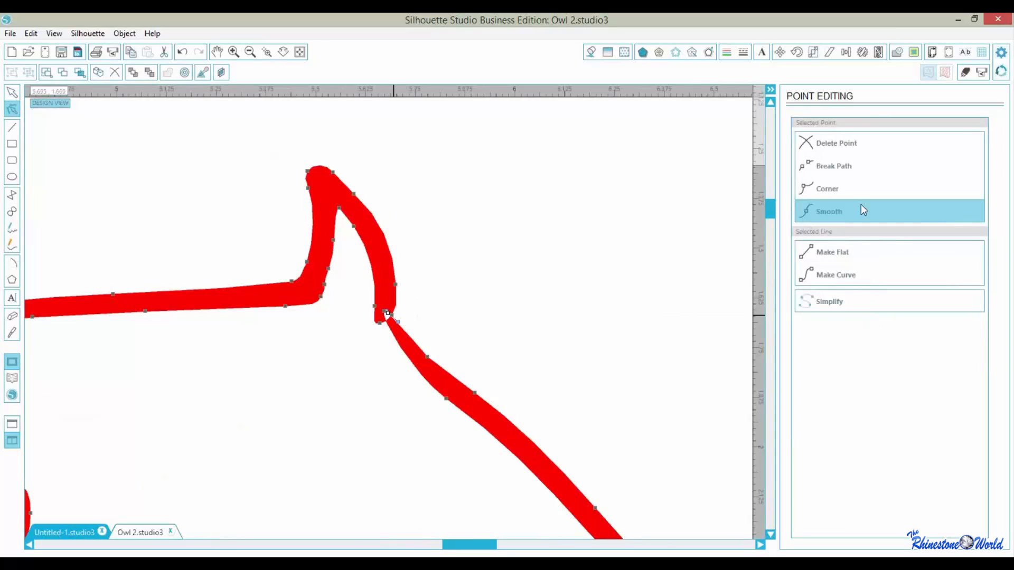
Search the Modify tools and Object commands for a way to merge the overlapping outline at the right-hand ear.
{"action": "left_click", "coordinate": [895, 52]}
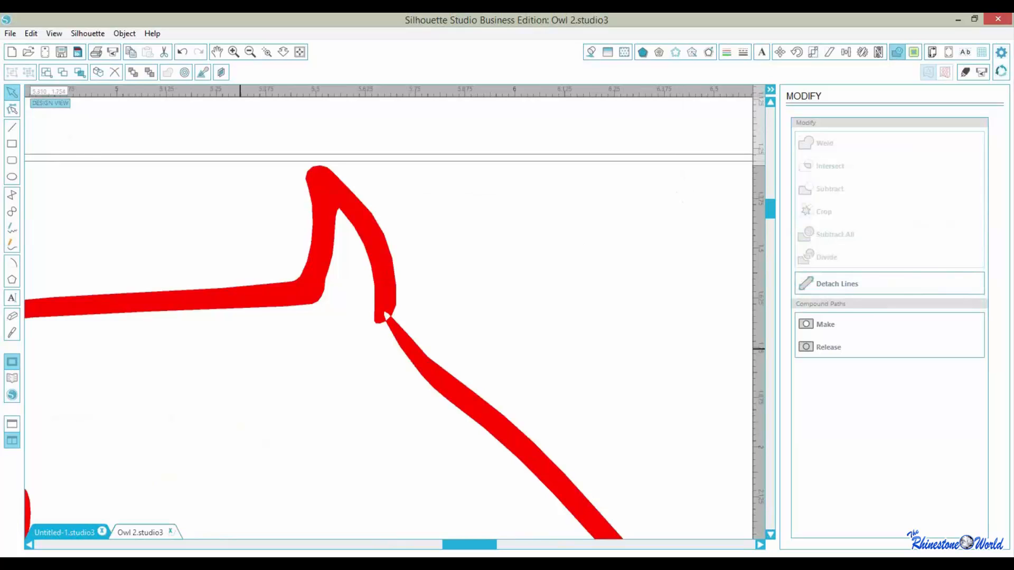
{"action": "double_click", "coordinate": [385, 312]}
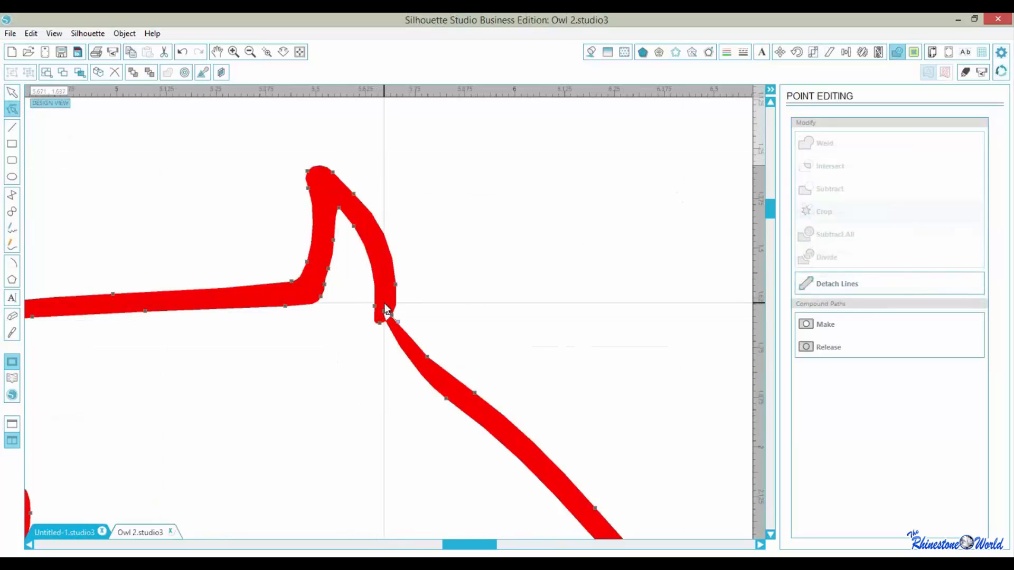
{"action": "left_click", "coordinate": [898, 52]}
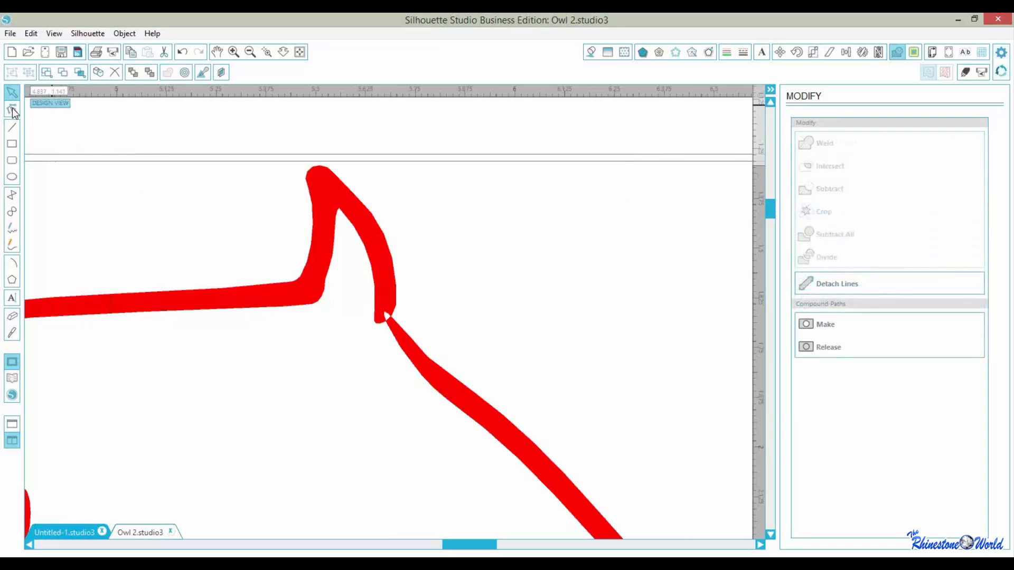
{"action": "left_click", "coordinate": [299, 52]}
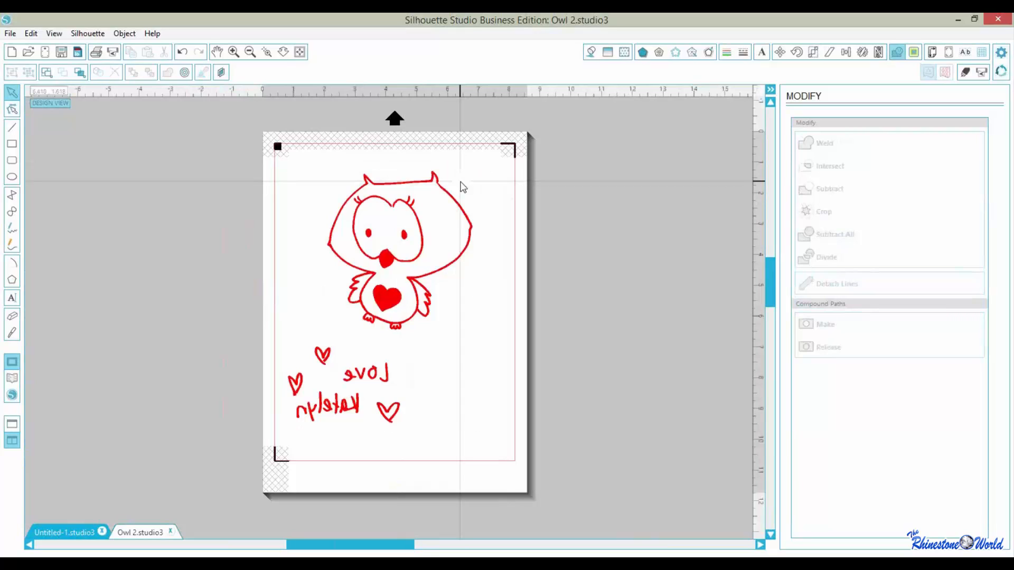
{"action": "left_click", "coordinate": [267, 52]}
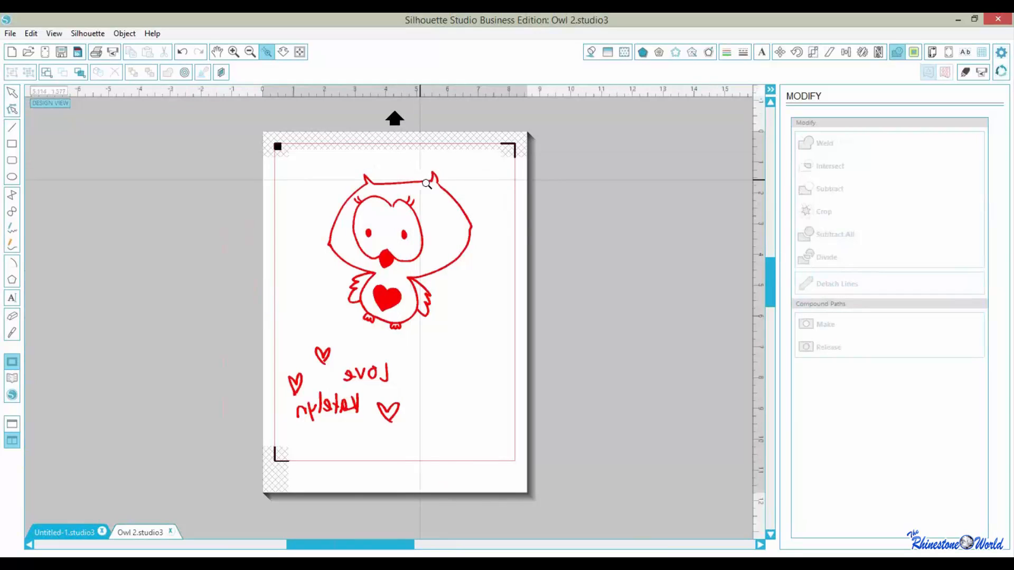
{"action": "left_click_drag", "start_coordinate": [423, 159], "coordinate": [458, 210]}
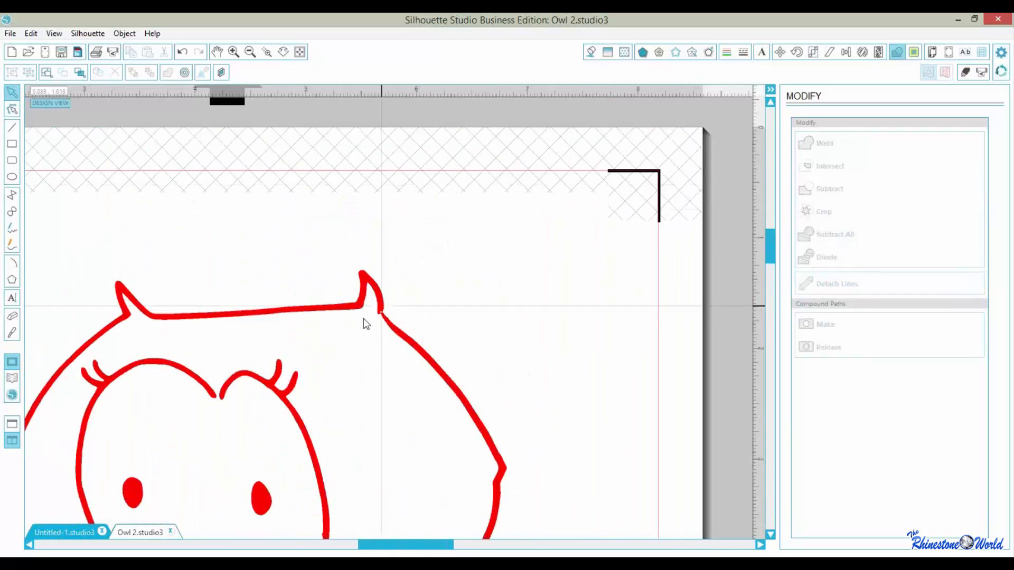
{"action": "left_click", "coordinate": [383, 304]}
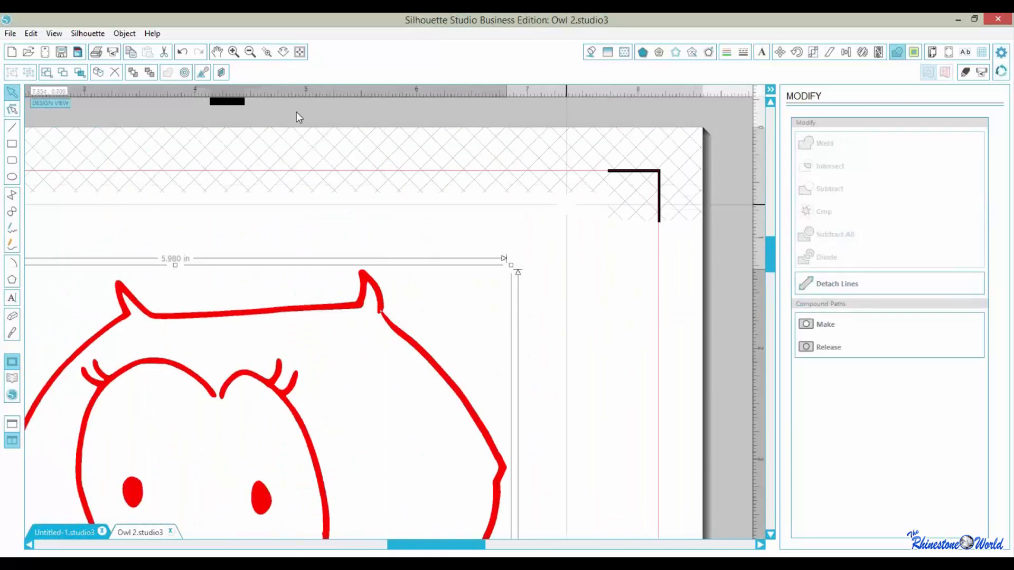
{"action": "left_click", "coordinate": [124, 34]}
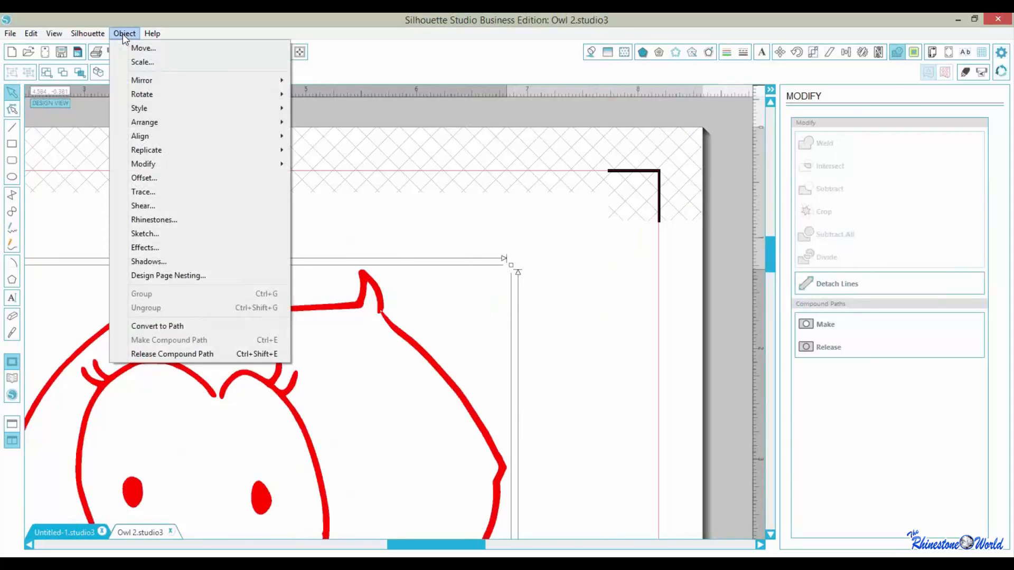
{"action": "left_click", "coordinate": [57, 229]}
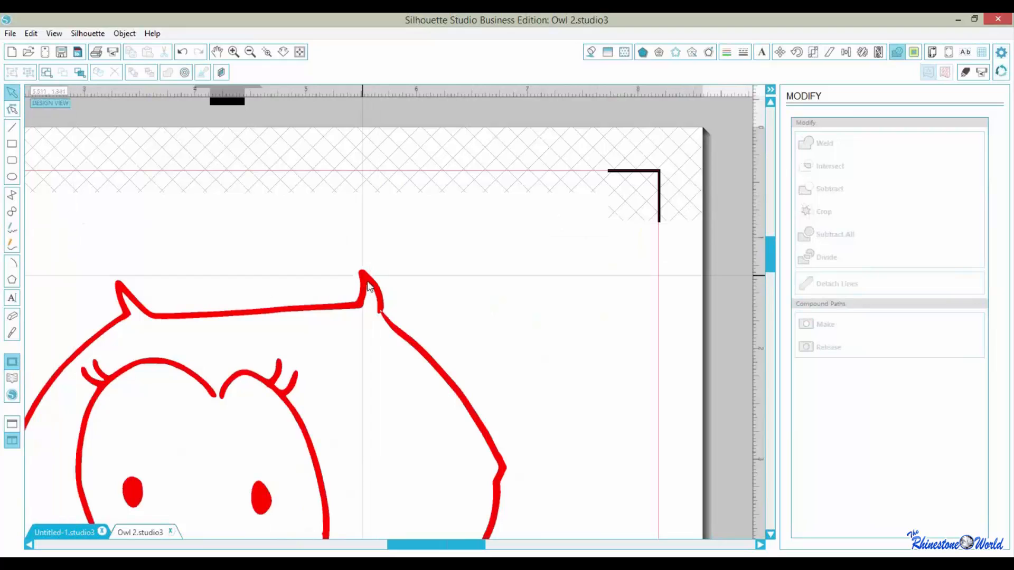
Simplify the edit points of the traced artwork and leave point editing.
{"action": "double_click", "coordinate": [382, 317]}
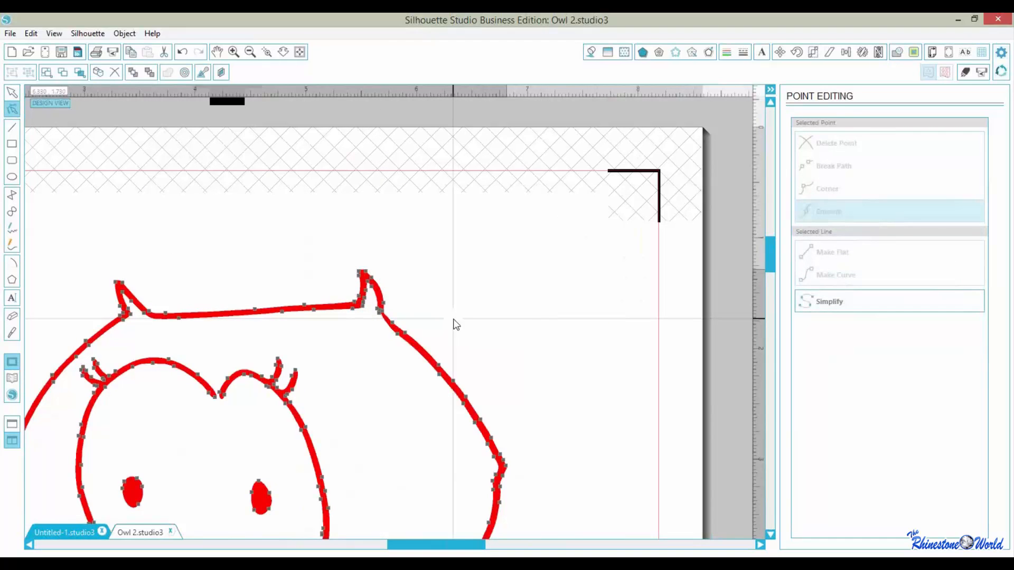
{"action": "left_click", "coordinate": [849, 307]}
{"action": "left_click", "coordinate": [397, 377]}
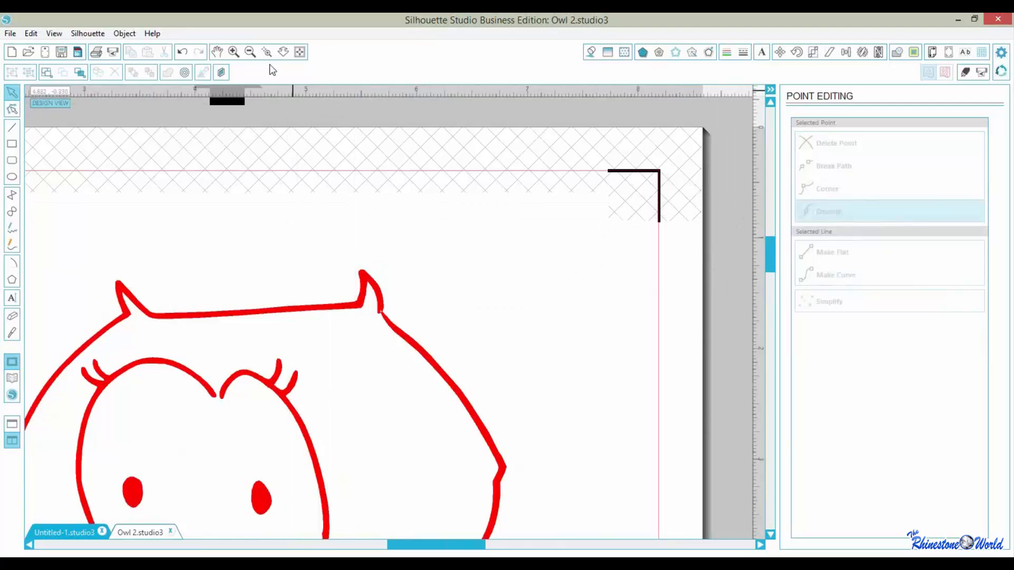
Draw a tiny rectangle over the gap between the head outline and the base of the right-hand ear.
{"action": "left_click", "coordinate": [298, 52]}
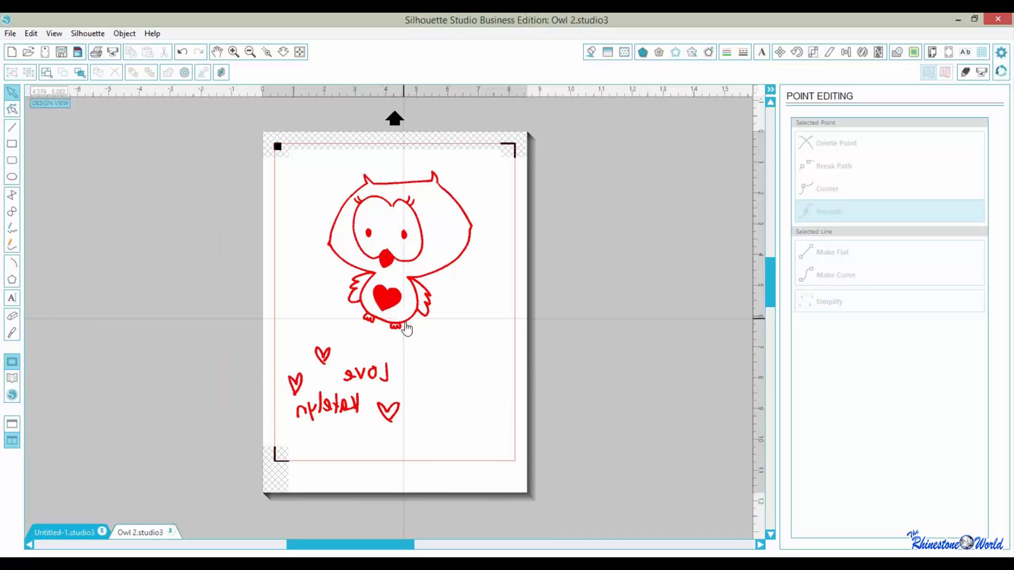
{"action": "left_click", "coordinate": [267, 52]}
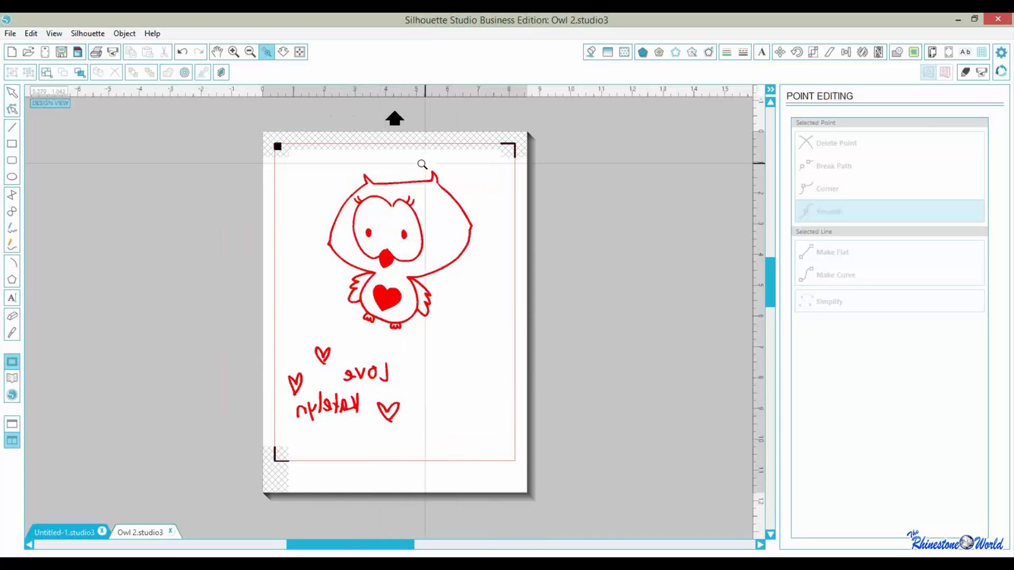
{"action": "left_click_drag", "start_coordinate": [421, 161], "coordinate": [483, 233]}
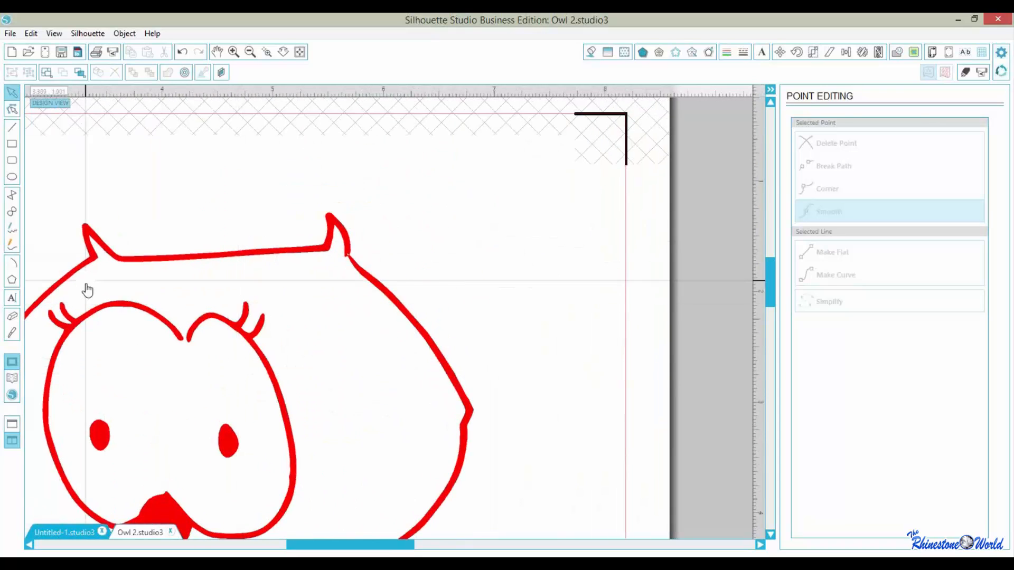
{"action": "left_click", "coordinate": [266, 52]}
{"action": "left_click_drag", "start_coordinate": [312, 220], "coordinate": [383, 288]}
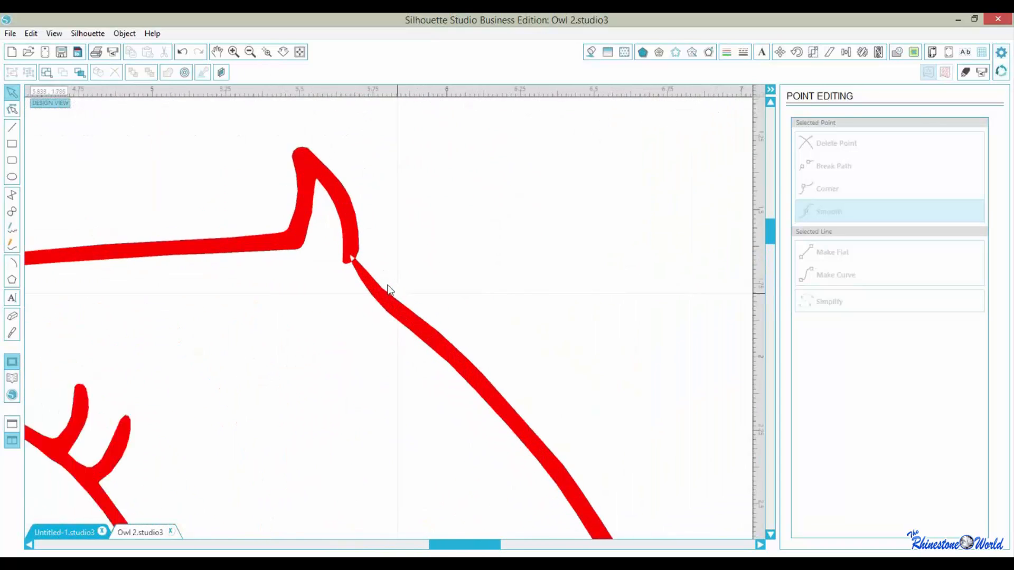
{"action": "left_click", "coordinate": [12, 144]}
{"action": "left_click_drag", "start_coordinate": [391, 304], "coordinate": [407, 321]}
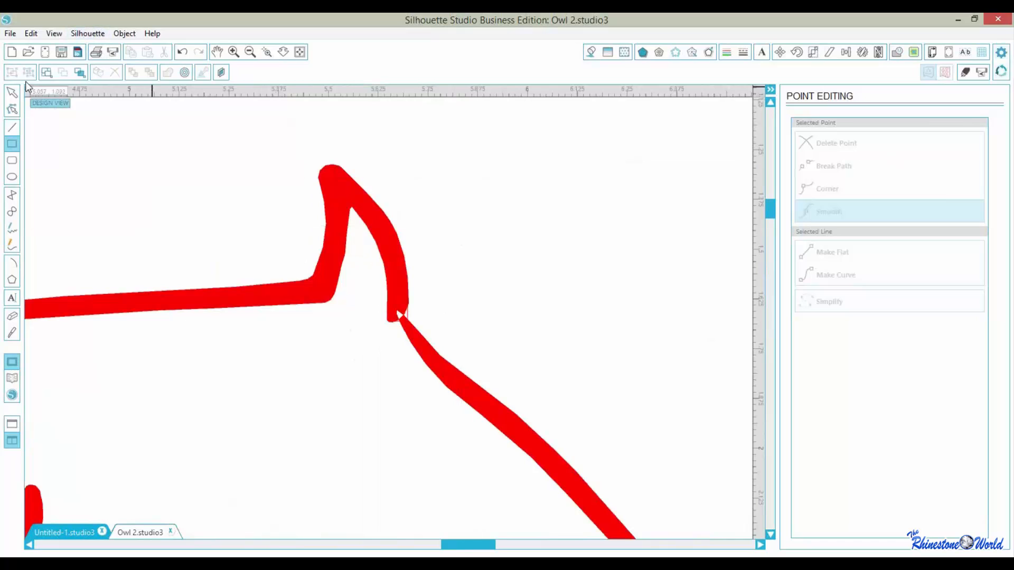
Weld the small patch rectangle to the owl's outline at the right-hand ear.
{"action": "left_click", "coordinate": [12, 92]}
{"action": "left_click_drag", "start_coordinate": [459, 324], "coordinate": [363, 311]}
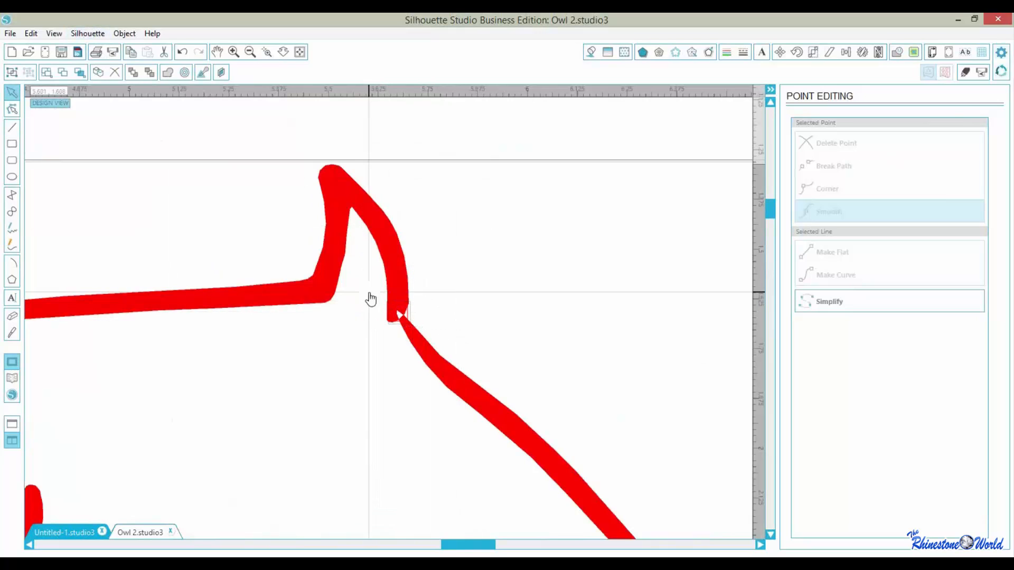
{"action": "left_click", "coordinate": [896, 51]}
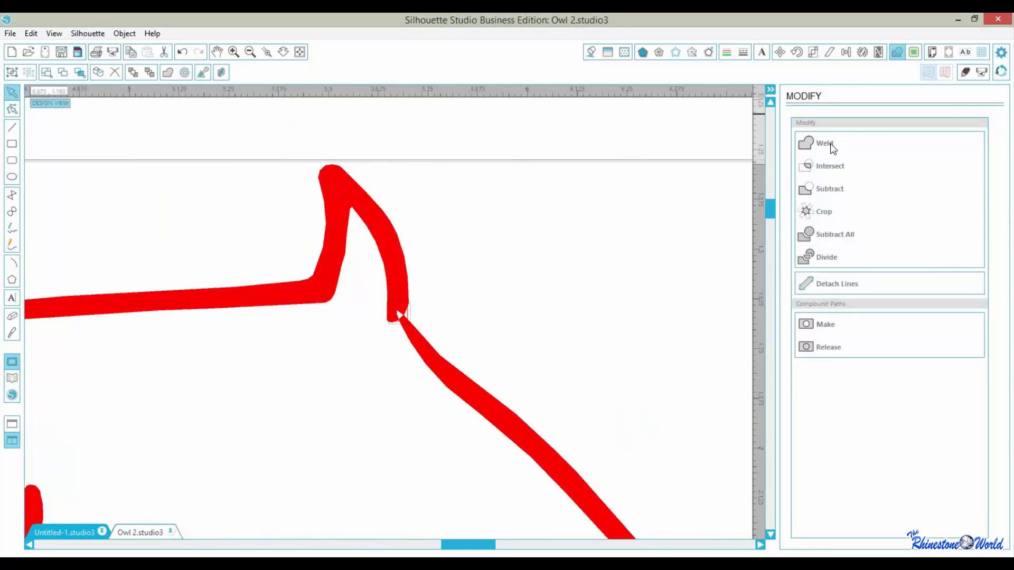
{"action": "left_click", "coordinate": [831, 148]}
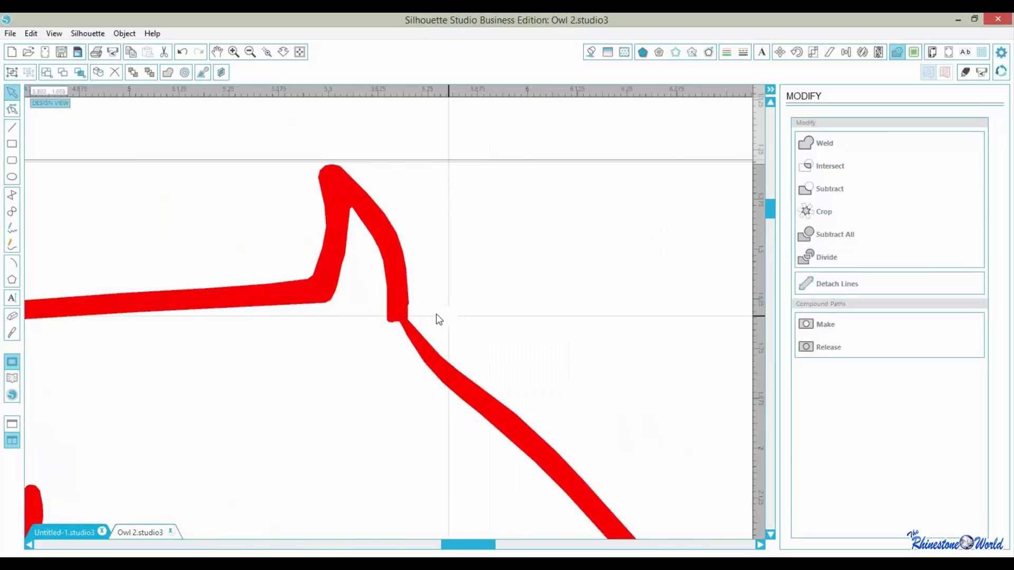
{"action": "left_click", "coordinate": [299, 52]}
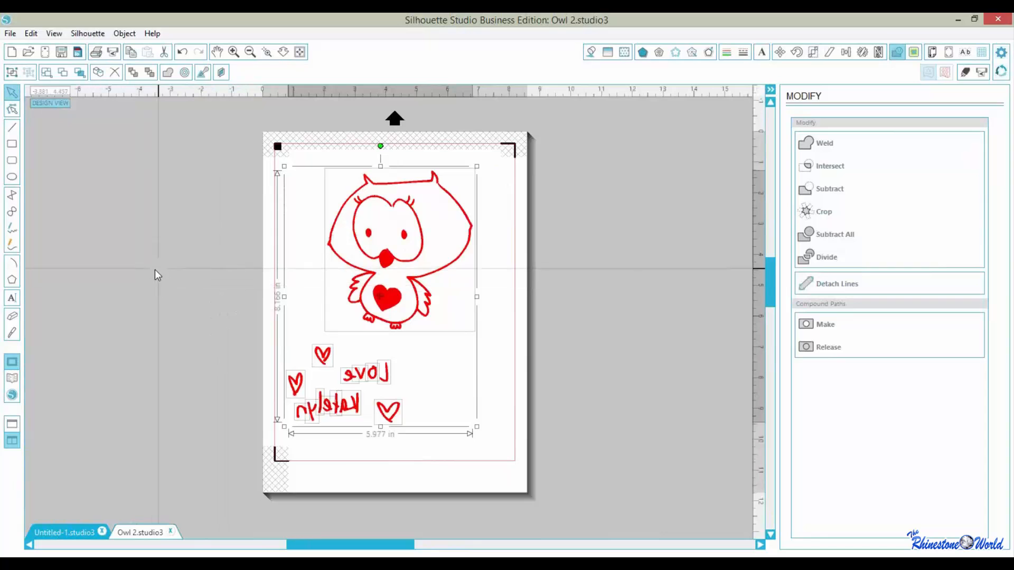
Import the Owl 1 photo from the PixScan Images folder as a PixScan image.
{"action": "left_click", "coordinate": [45, 51]}
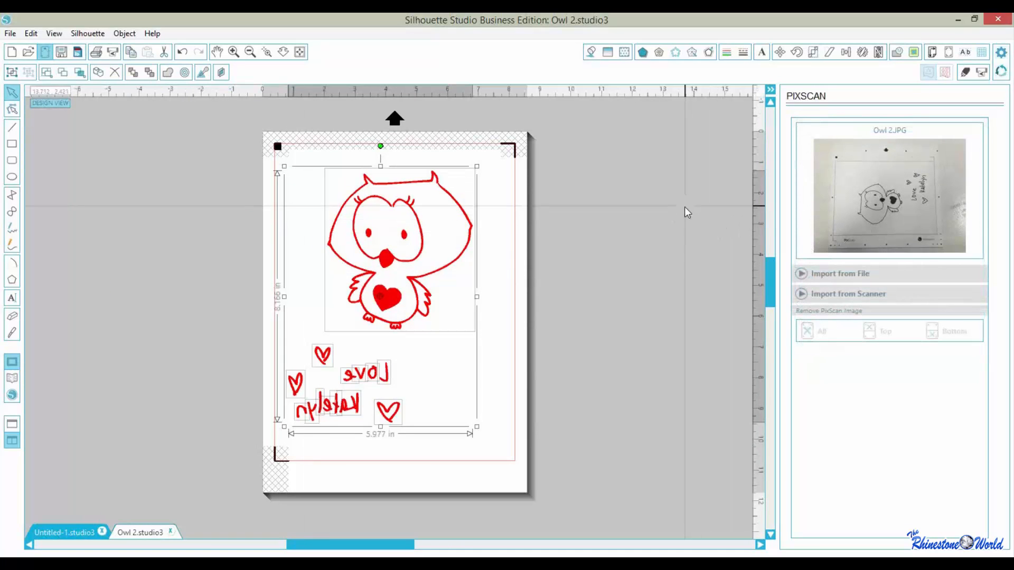
{"action": "left_click", "coordinate": [801, 274]}
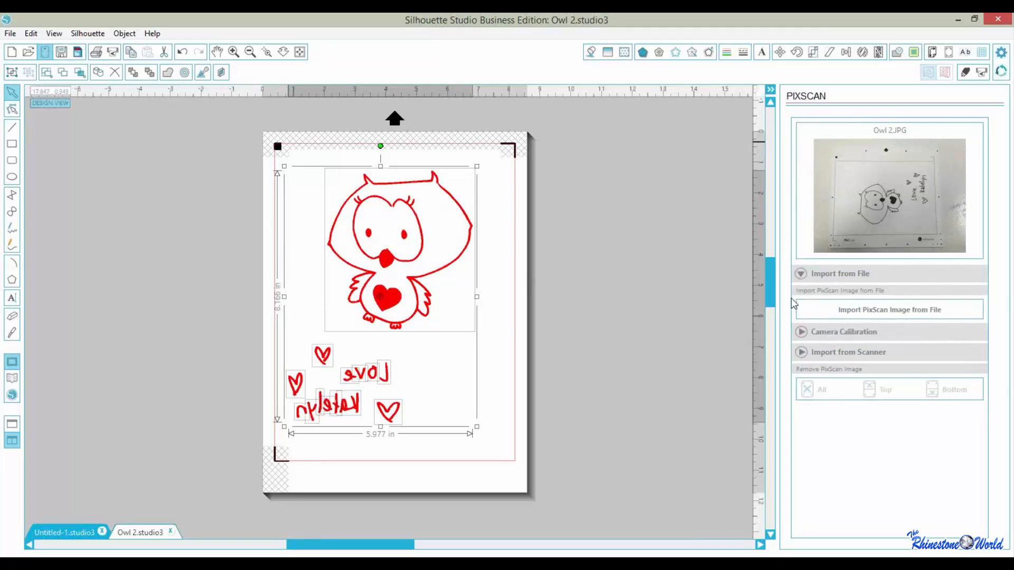
{"action": "left_click", "coordinate": [889, 310]}
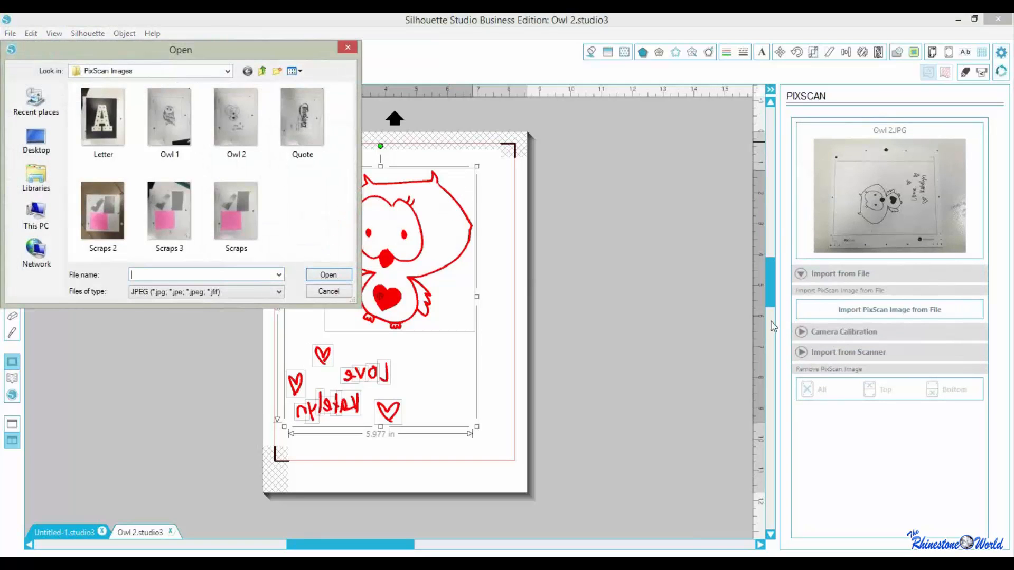
{"action": "left_click", "coordinate": [178, 154]}
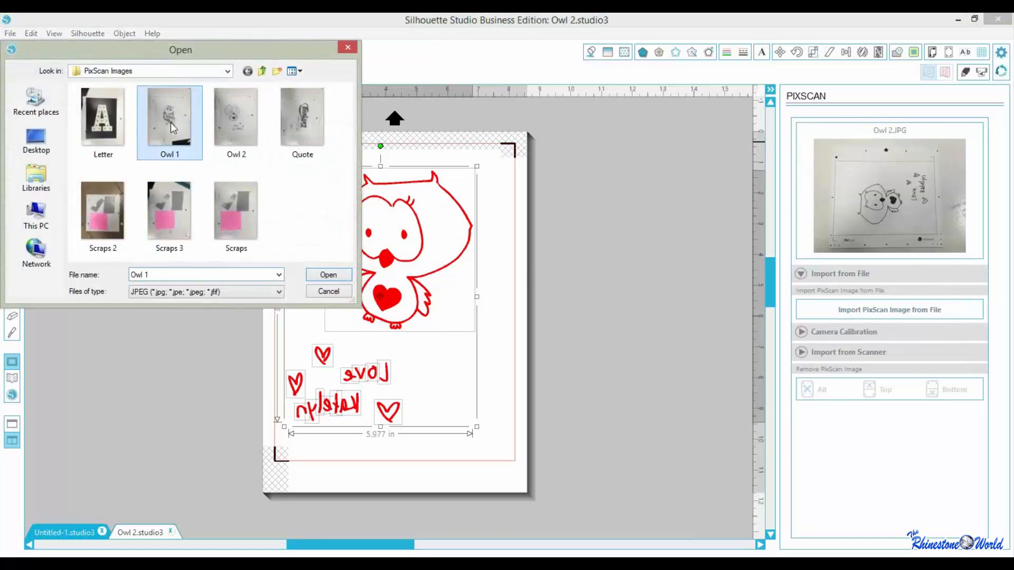
{"action": "left_click", "coordinate": [327, 275]}
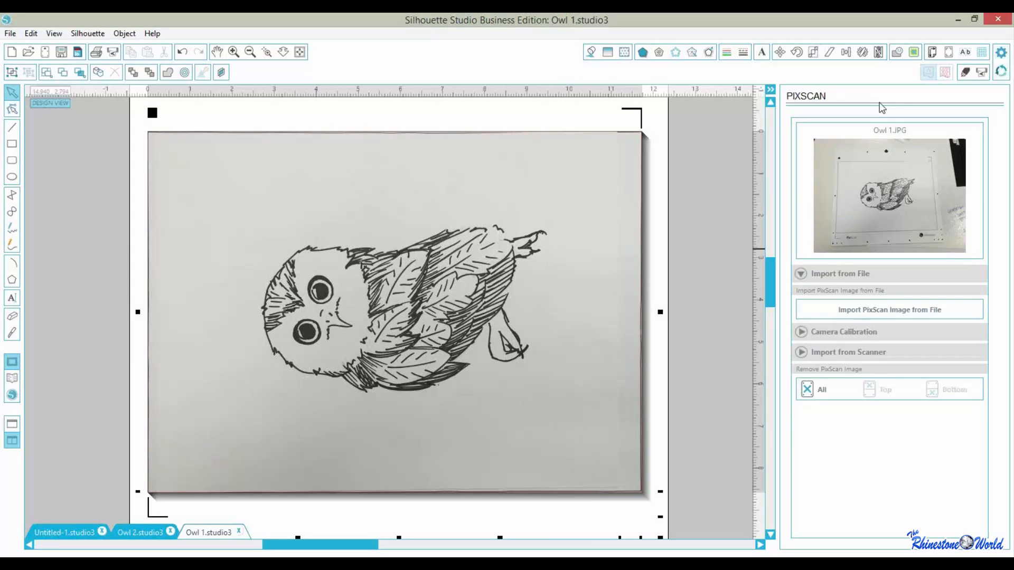
Mark a trace area about 9.03 by 5.18 in around the whole owl drawing.
{"action": "left_click", "coordinate": [916, 52]}
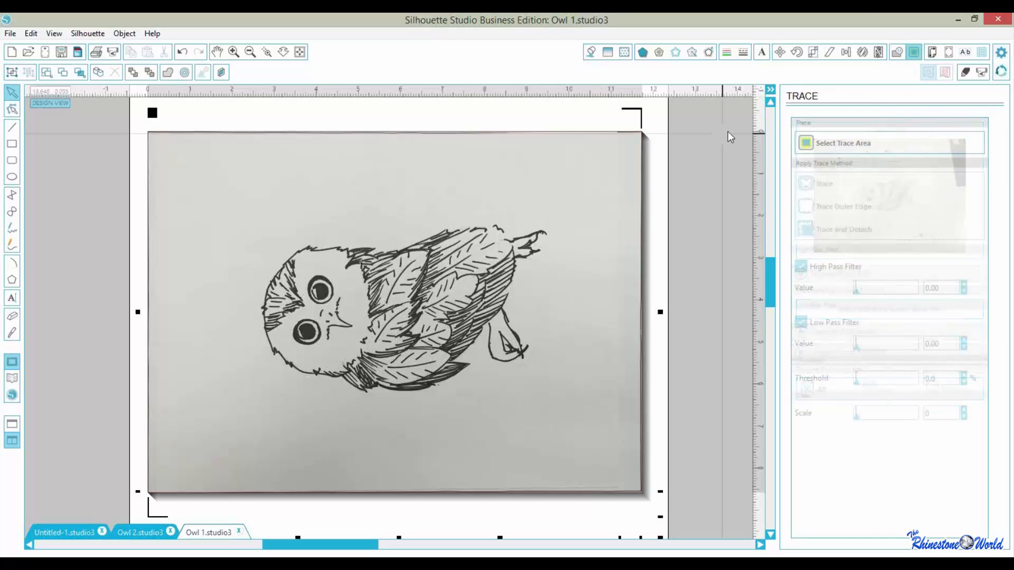
{"action": "left_click", "coordinate": [845, 143]}
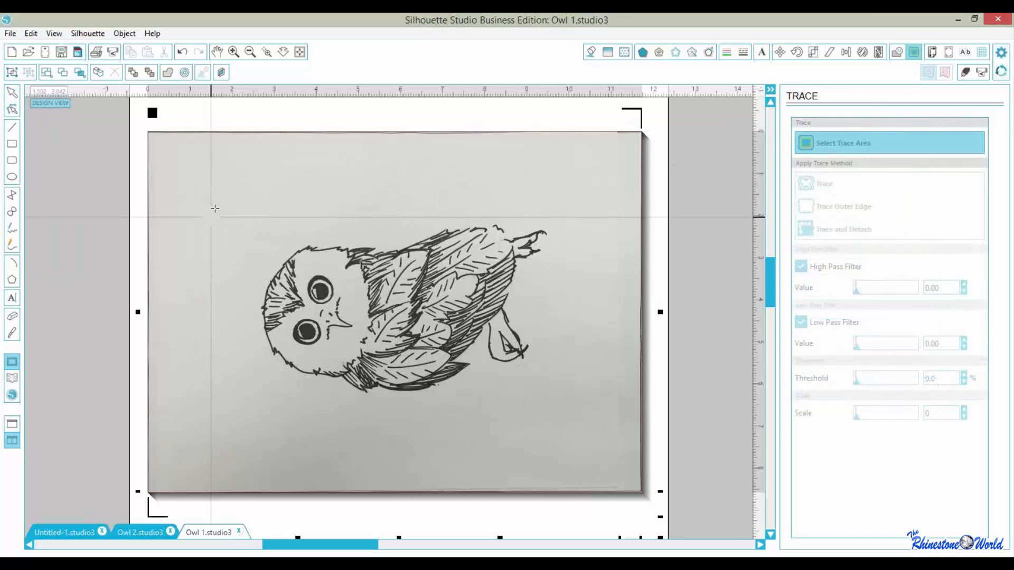
{"action": "left_click_drag", "start_coordinate": [217, 196], "coordinate": [349, 395]}
{"action": "left_click_drag", "start_coordinate": [444, 418], "coordinate": [598, 415]}
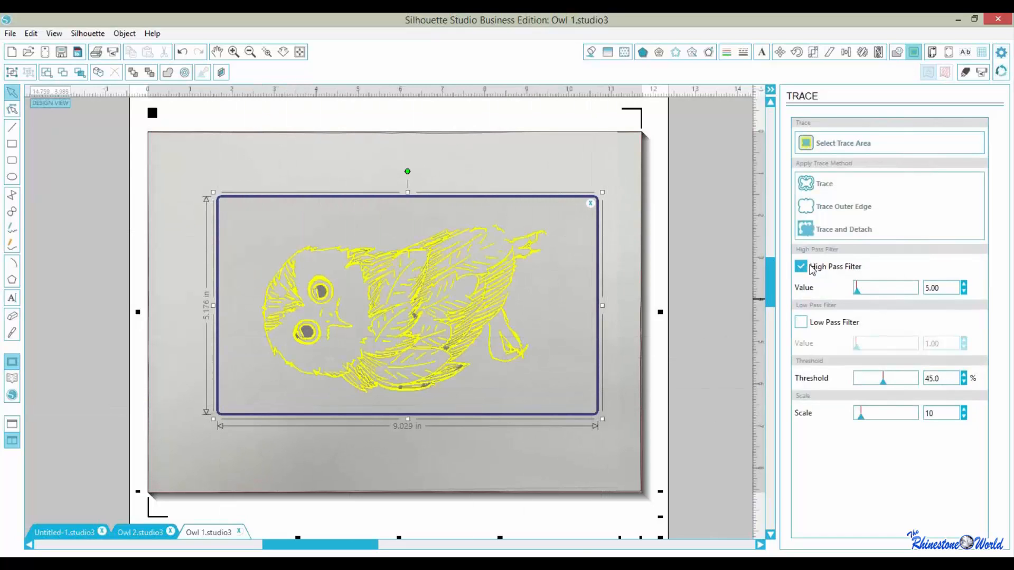
Trace the owl with the High Pass Filter turned off, checking the result by shifting it and undoing the move.
{"action": "left_click", "coordinate": [807, 269]}
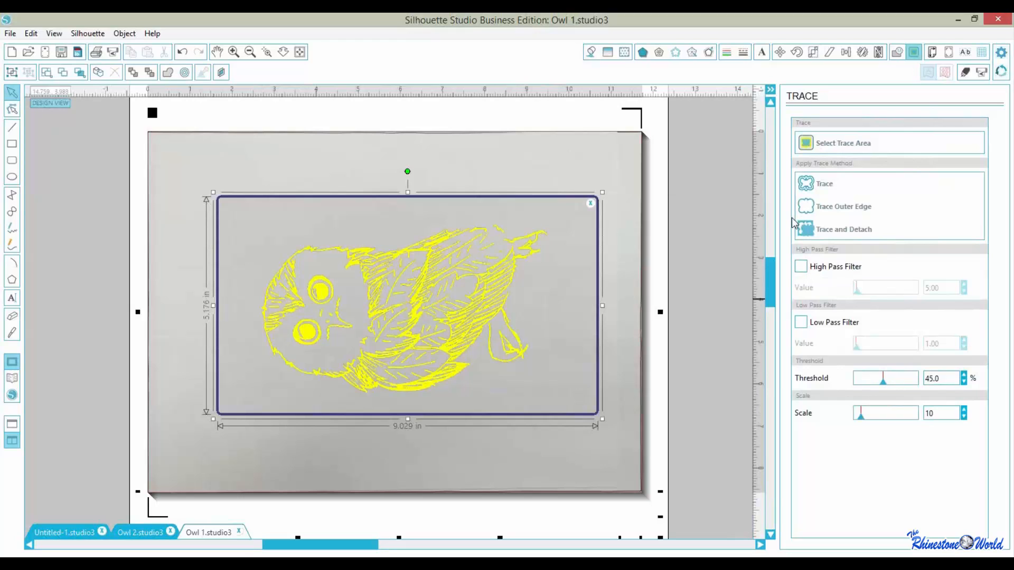
{"action": "left_click", "coordinate": [808, 186]}
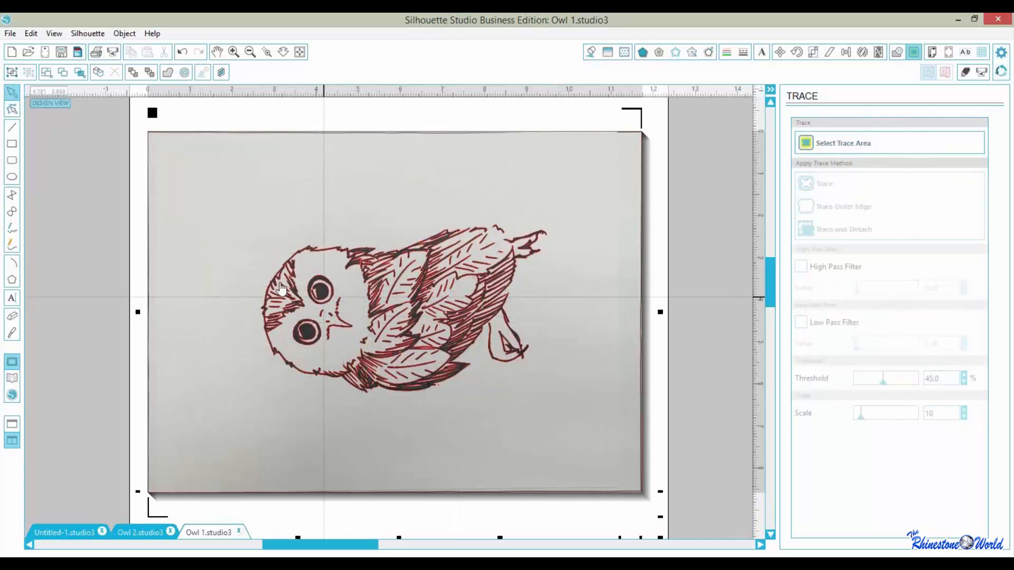
{"action": "mouse_move", "coordinate": [281, 287]}
{"action": "left_mouse_down"}
{"action": "mouse_move", "coordinate": [264, 175]}
{"action": "mouse_move", "coordinate": [313, 197]}
{"action": "left_mouse_up"}
{"action": "key", "text": "ctrl+z"}
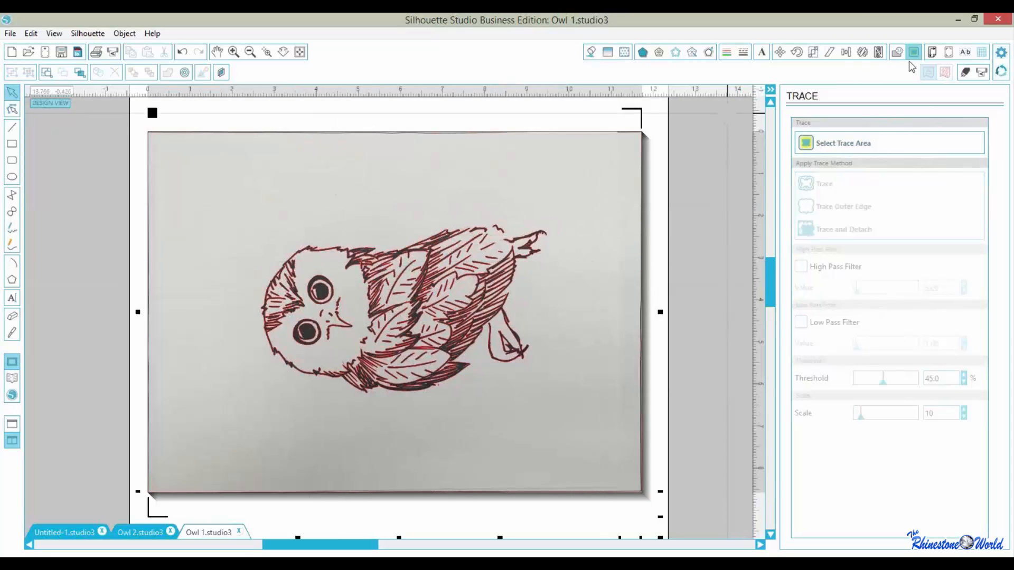
Remove all of the PixScan background image and fill the traced owl with black.
{"action": "left_click", "coordinate": [45, 52]}
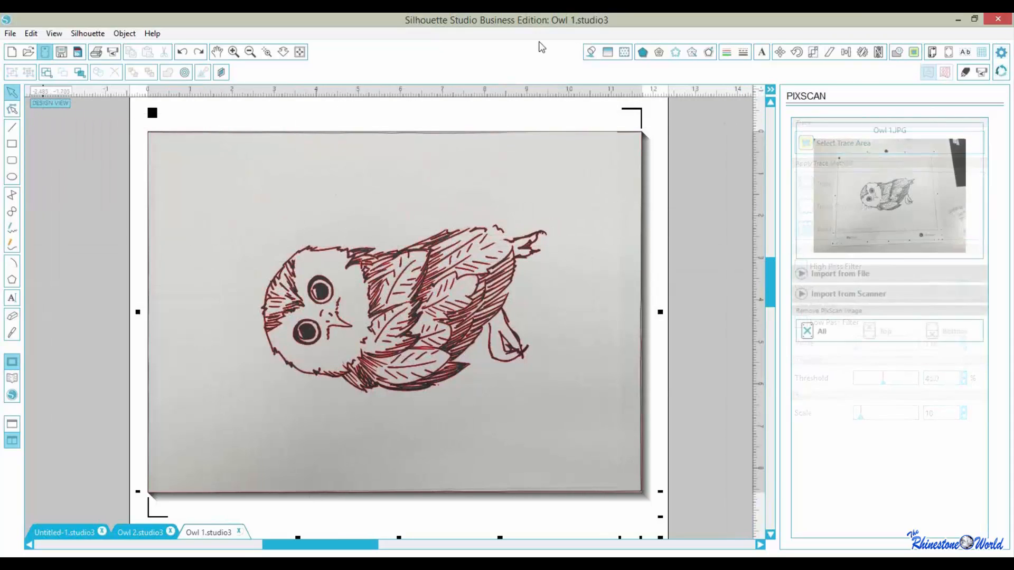
{"action": "left_click", "coordinate": [811, 332]}
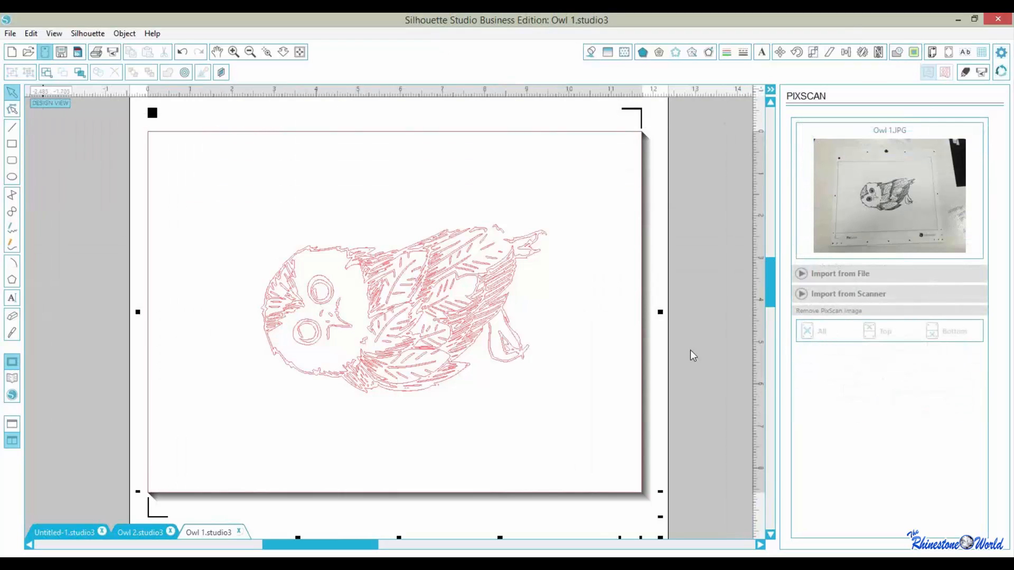
{"action": "left_click", "coordinate": [464, 345]}
{"action": "left_click", "coordinate": [591, 52]}
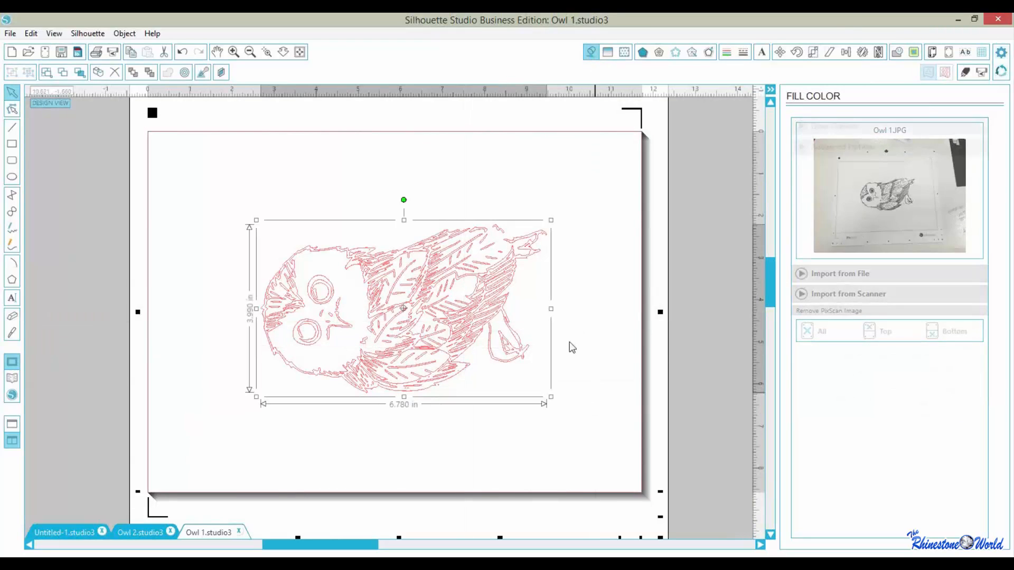
{"action": "left_click", "coordinate": [884, 159]}
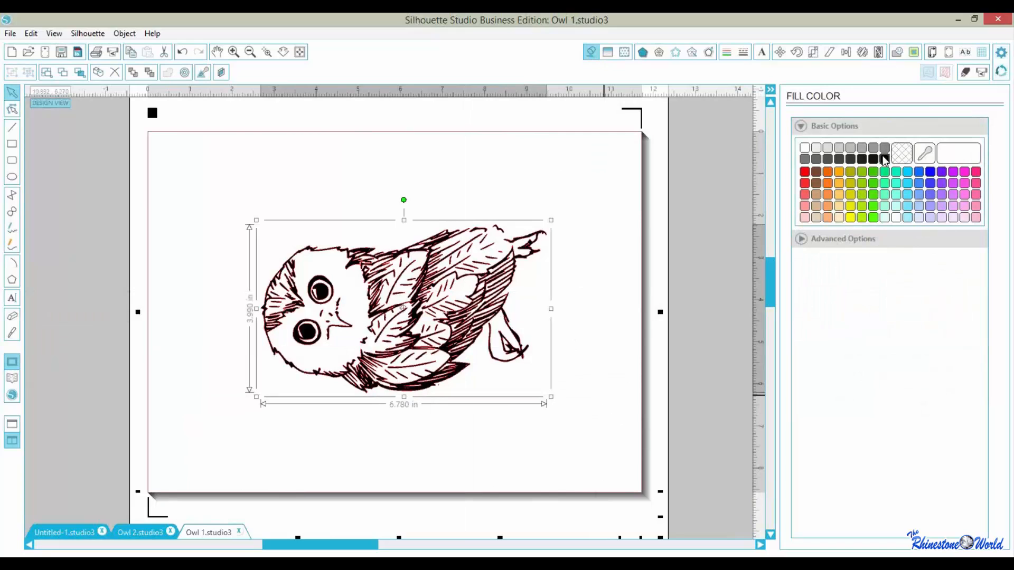
{"action": "left_click", "coordinate": [544, 440]}
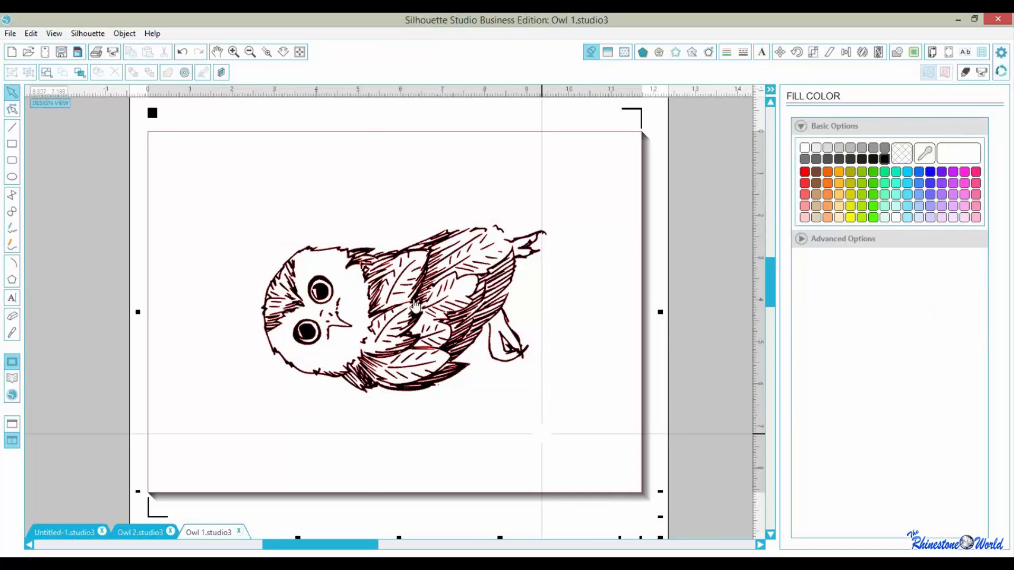
Examine the line detail of the filled owl tracing up close, from the face to the feathers.
{"action": "left_click", "coordinate": [267, 52]}
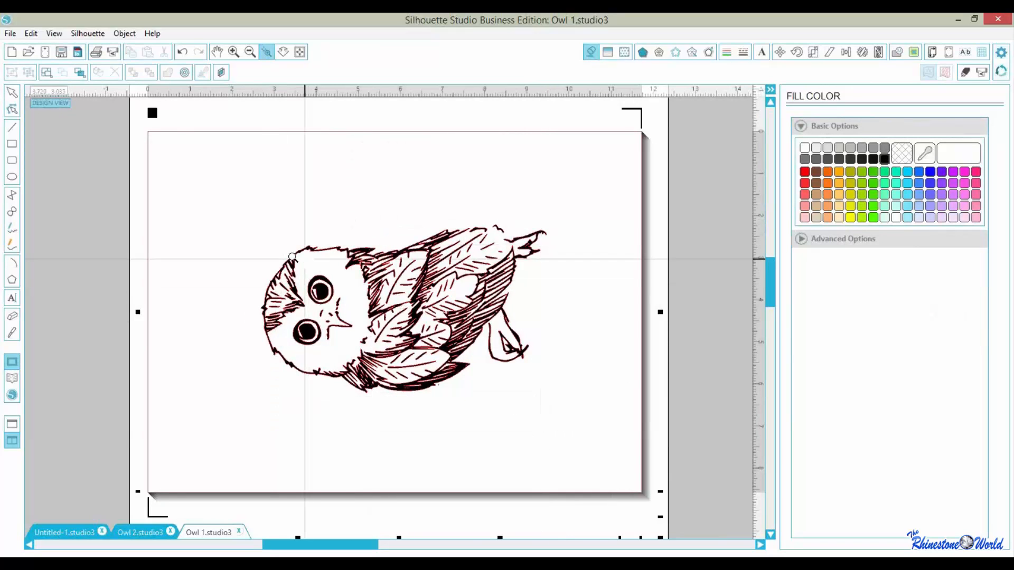
{"action": "left_click_drag", "start_coordinate": [287, 248], "coordinate": [443, 404]}
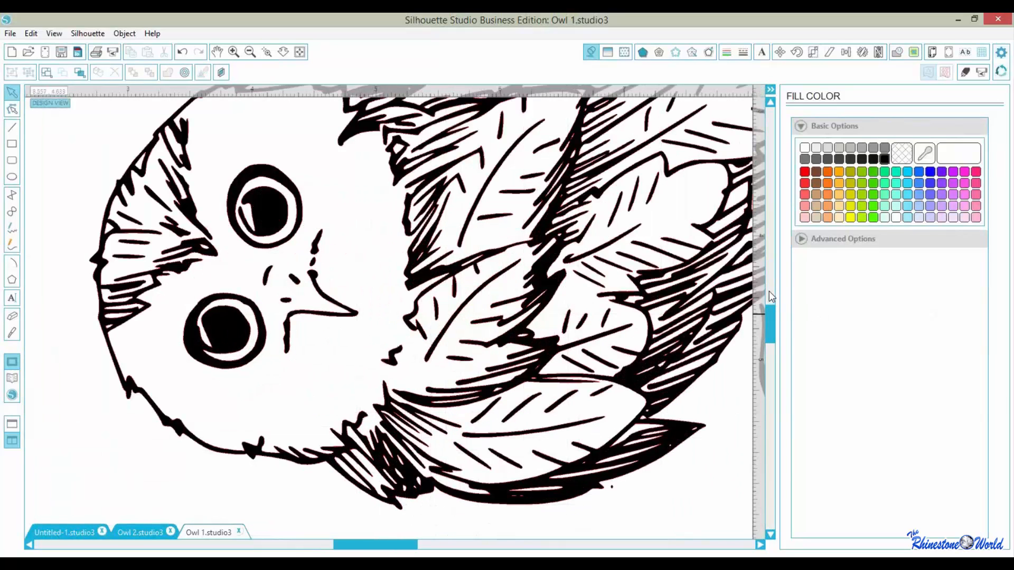
{"action": "scroll", "coordinate": [769, 291], "scroll_direction": "up", "scroll_amount": 3}
{"action": "scroll", "coordinate": [769, 323], "scroll_direction": "down", "scroll_amount": 4}
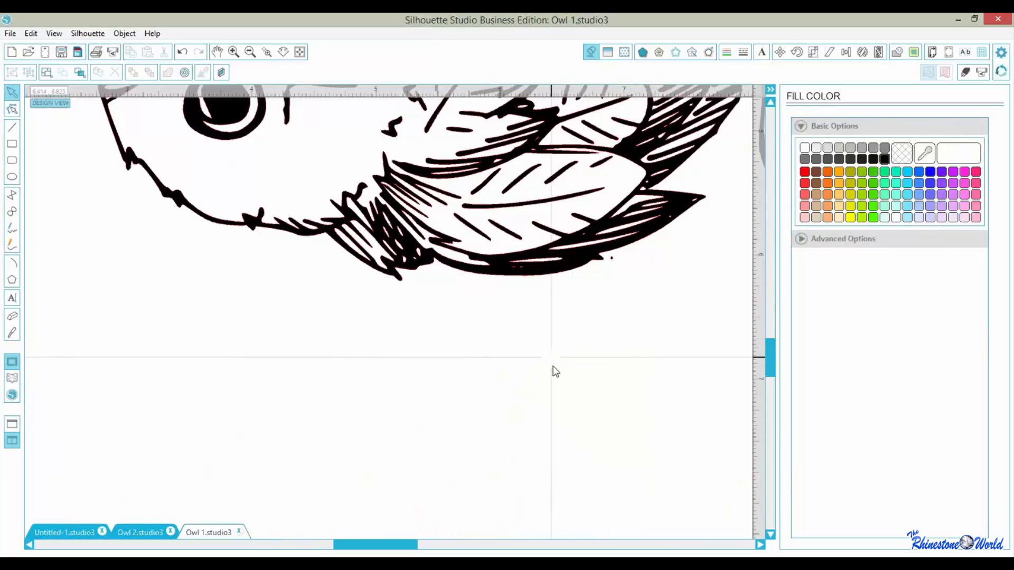
{"action": "left_click_drag", "start_coordinate": [776, 359], "coordinate": [774, 323]}
{"action": "left_click", "coordinate": [299, 53]}
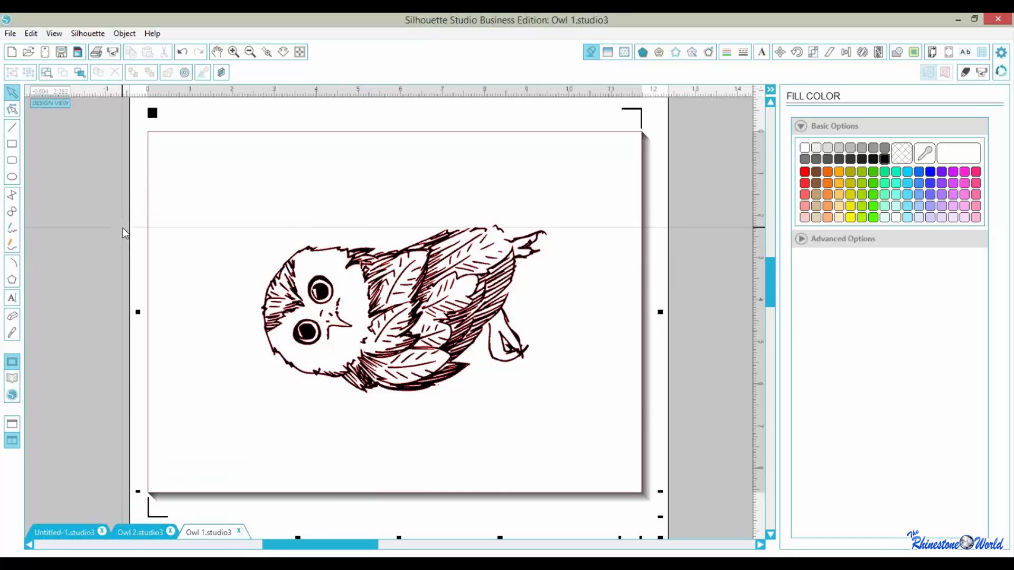
Import the Letter photo from the PixScan Images folder as a PixScan image.
{"action": "left_click", "coordinate": [46, 53]}
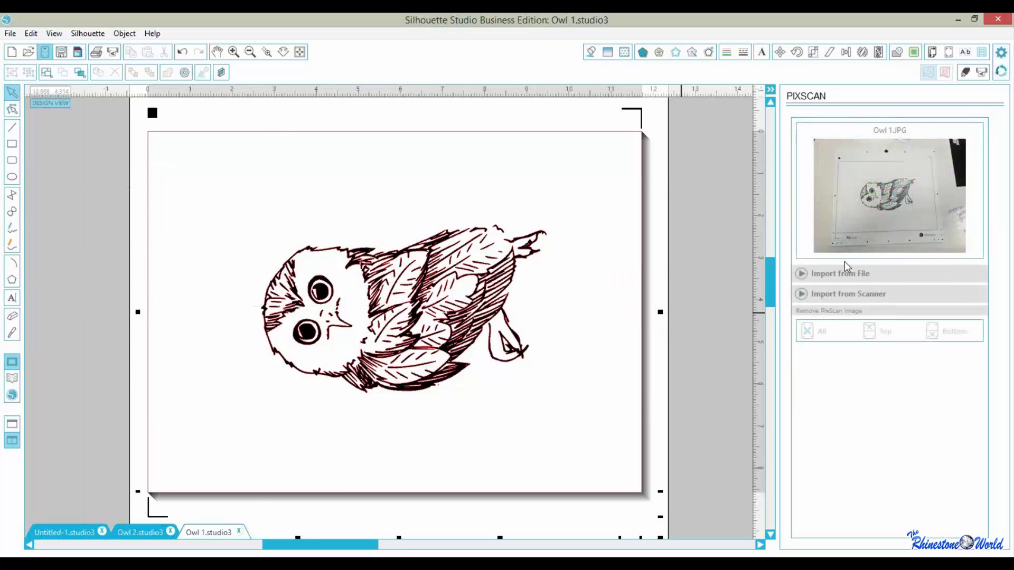
{"action": "left_click", "coordinate": [806, 275]}
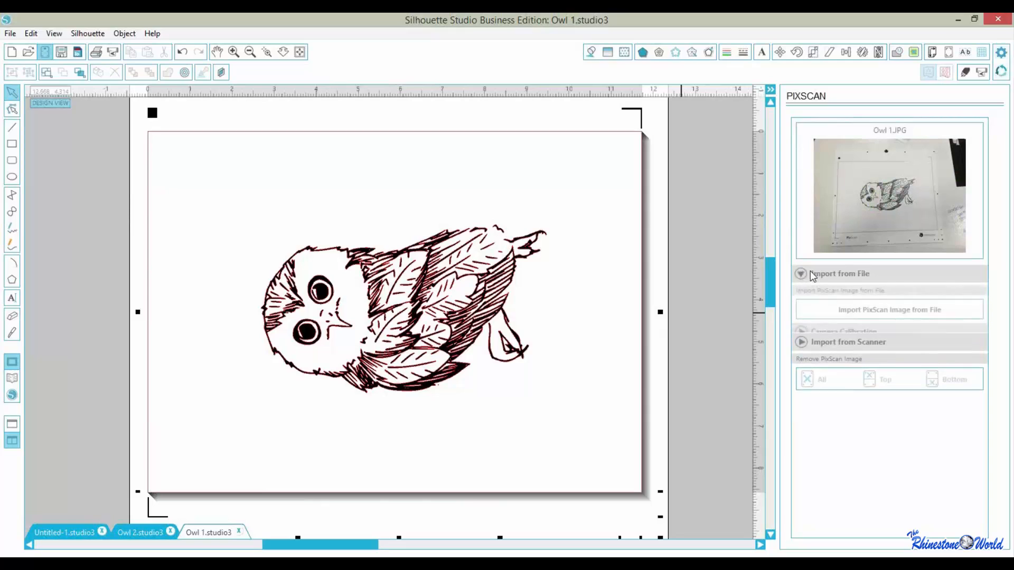
{"action": "left_click", "coordinate": [858, 311]}
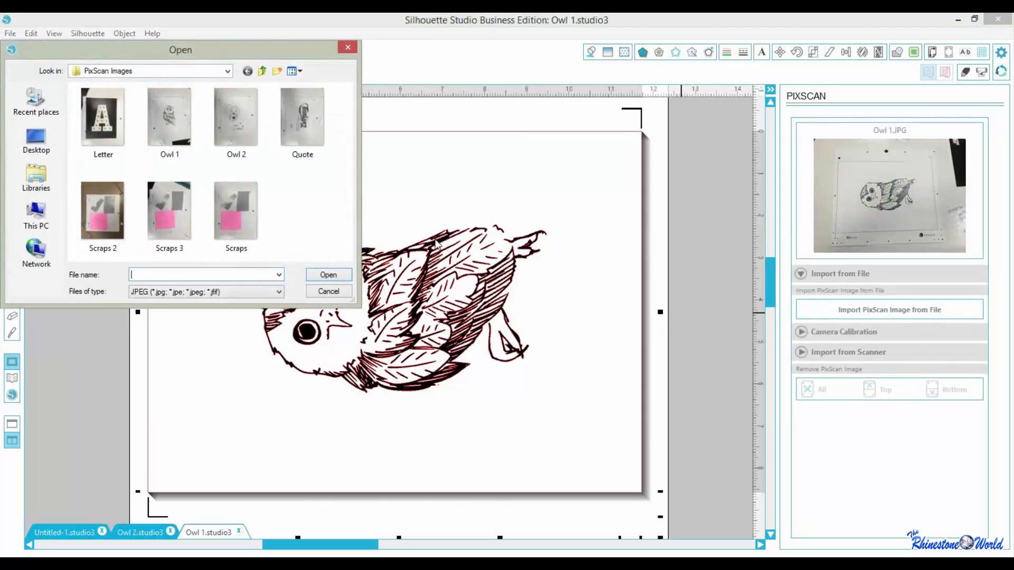
{"action": "left_click", "coordinate": [109, 132]}
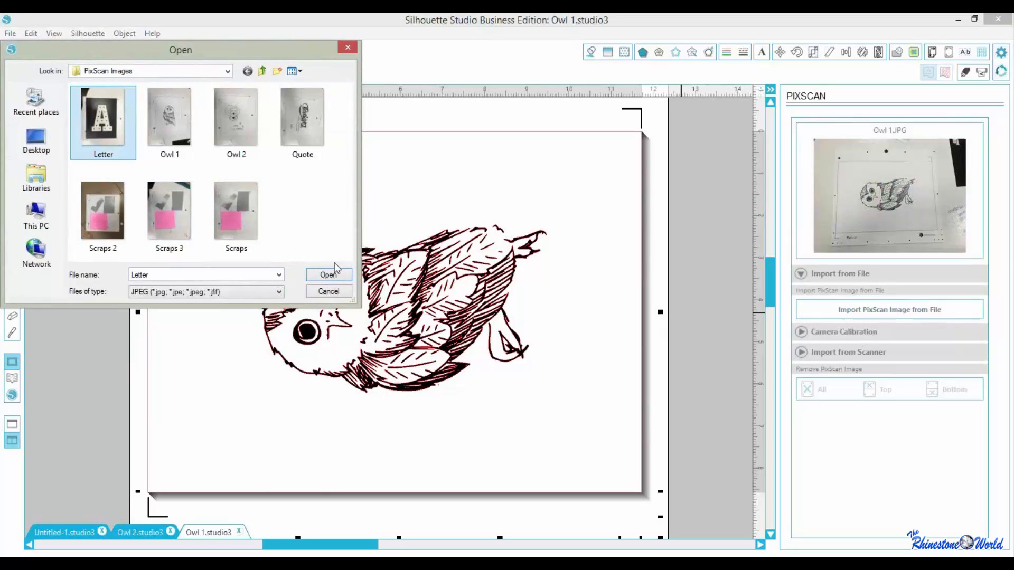
{"action": "left_click", "coordinate": [328, 275]}
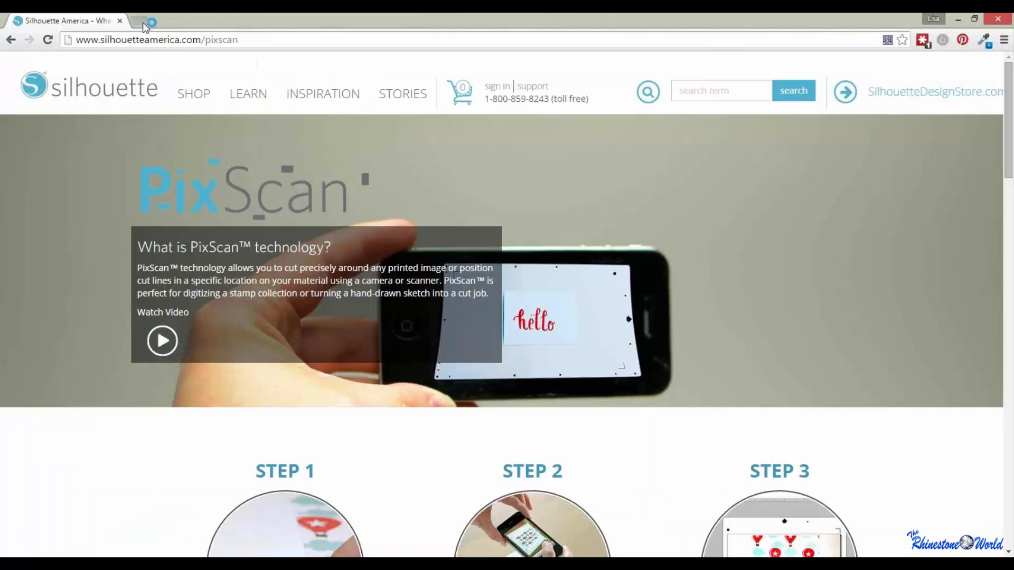
Search the web in a new browser tab for "heidi swapp marquee".
{"action": "left_click", "coordinate": [145, 23]}
{"action": "type", "text": "heidi "}
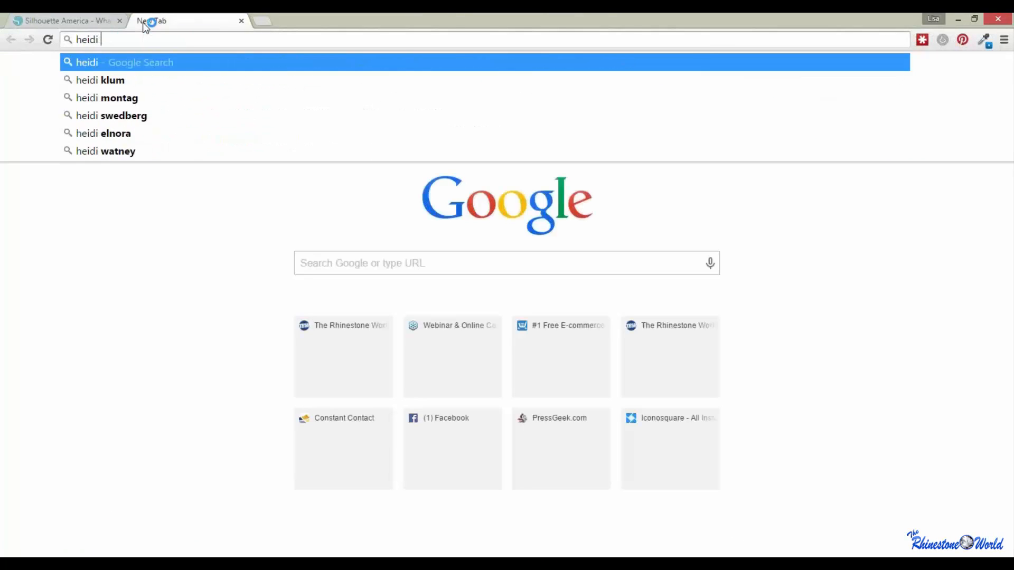
{"action": "type", "text": "swapp ma"}
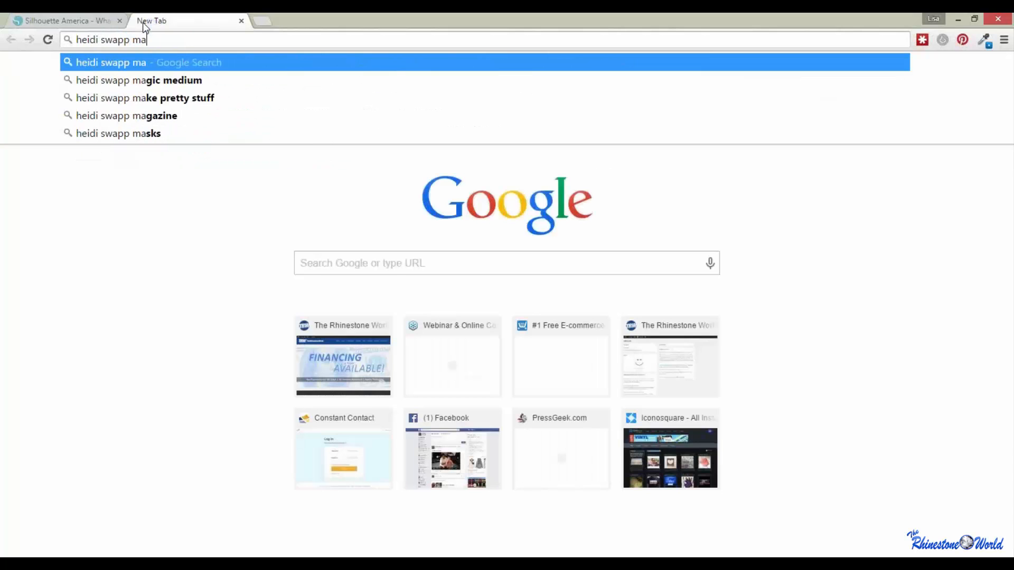
{"action": "type", "text": "rquee"}
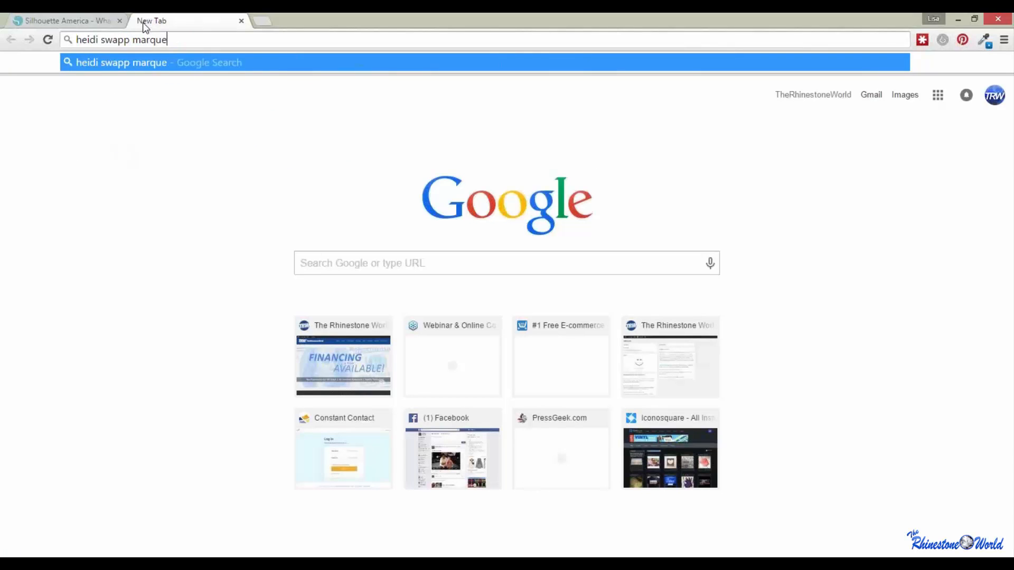
{"action": "key", "text": "Return"}
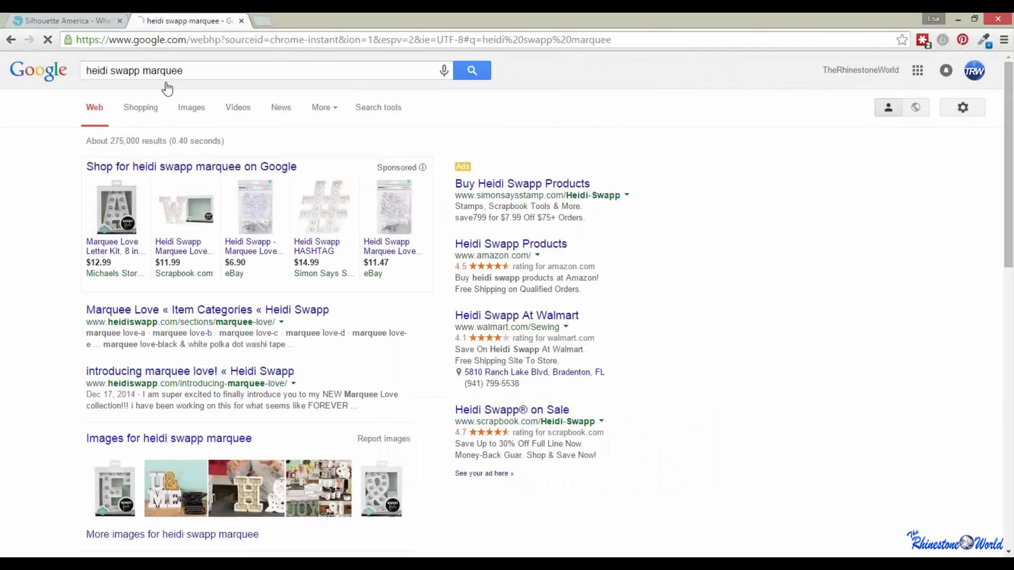
Browse the image results and preview the letter E kit and the glittered letter M.
{"action": "left_click", "coordinate": [189, 111]}
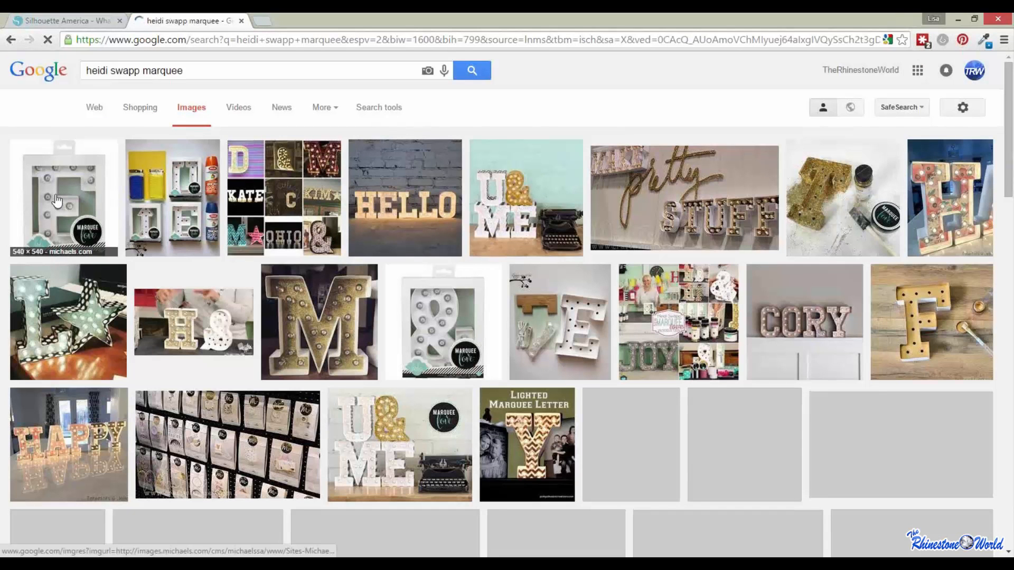
{"action": "left_click", "coordinate": [63, 210]}
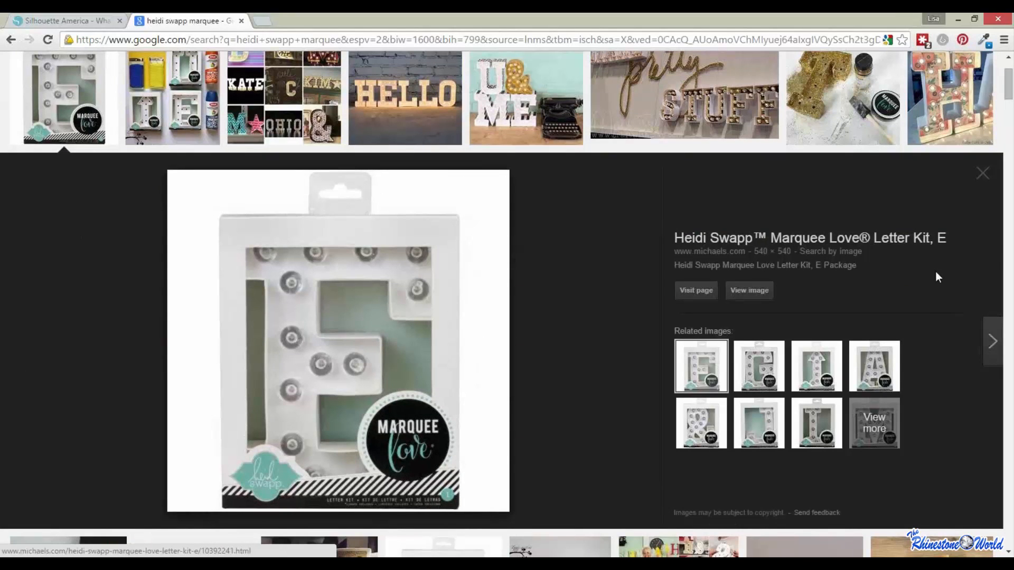
{"action": "left_click", "coordinate": [982, 172]}
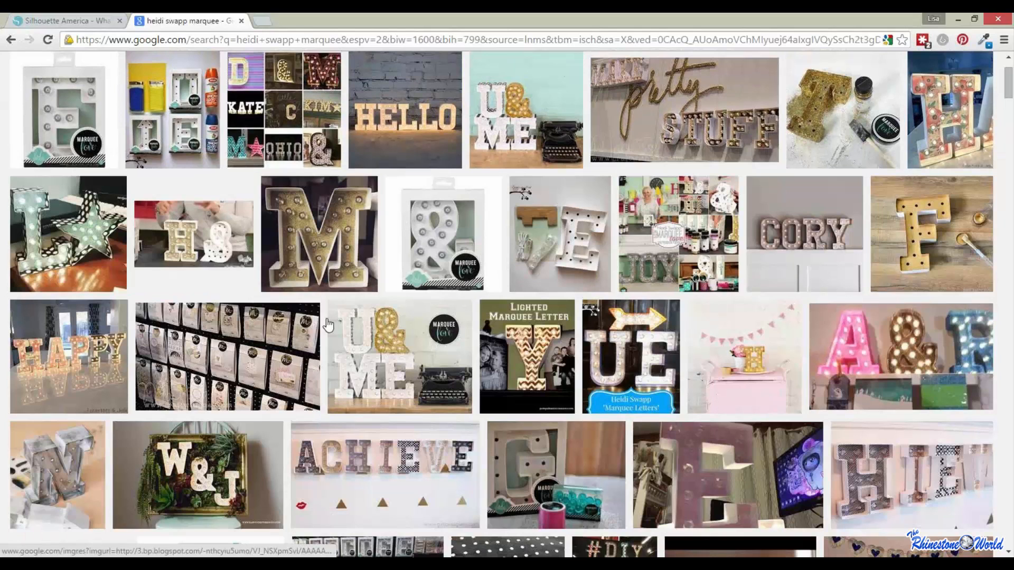
{"action": "left_click", "coordinate": [330, 245]}
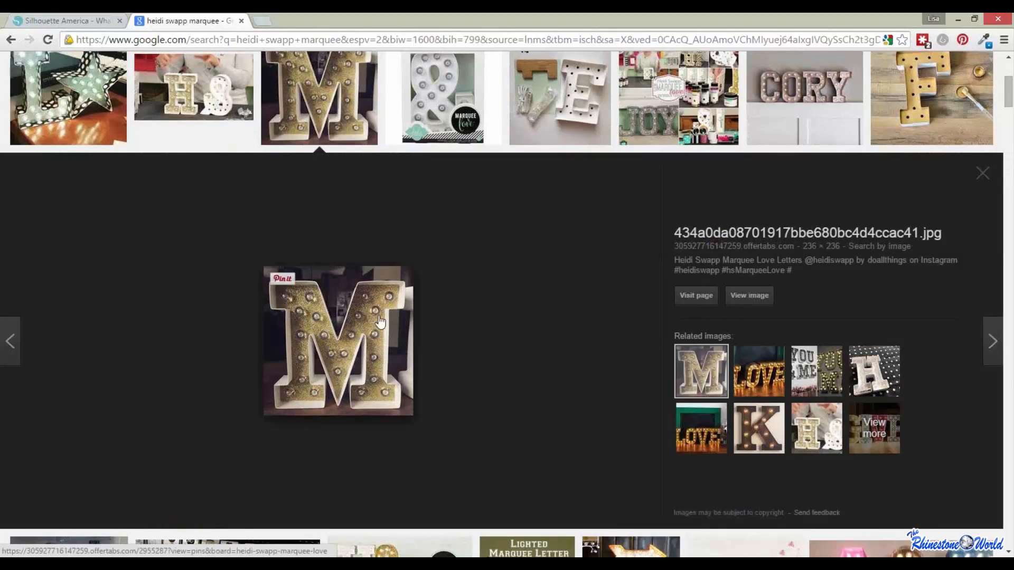
{"action": "left_click", "coordinate": [983, 172]}
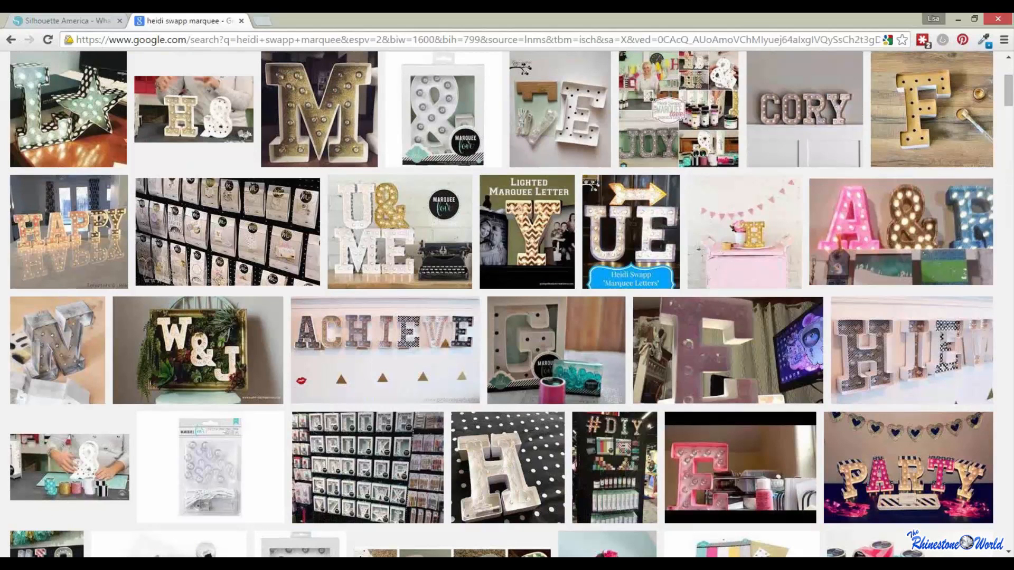
Switch back to Silhouette Studio and select a trace area enclosing the whole photographed letter A.
{"action": "left_click", "coordinate": [287, 563]}
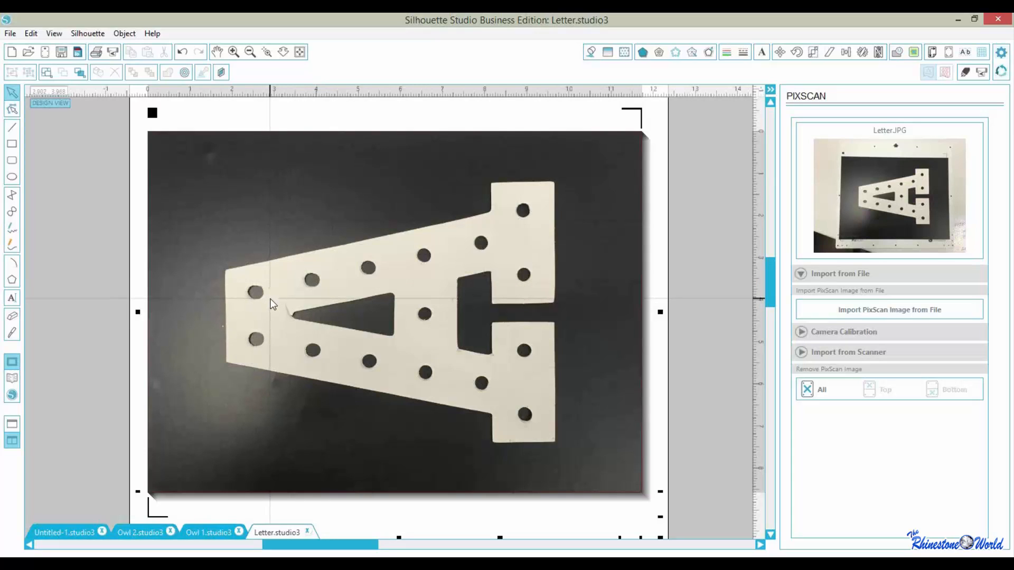
{"action": "left_click", "coordinate": [914, 51]}
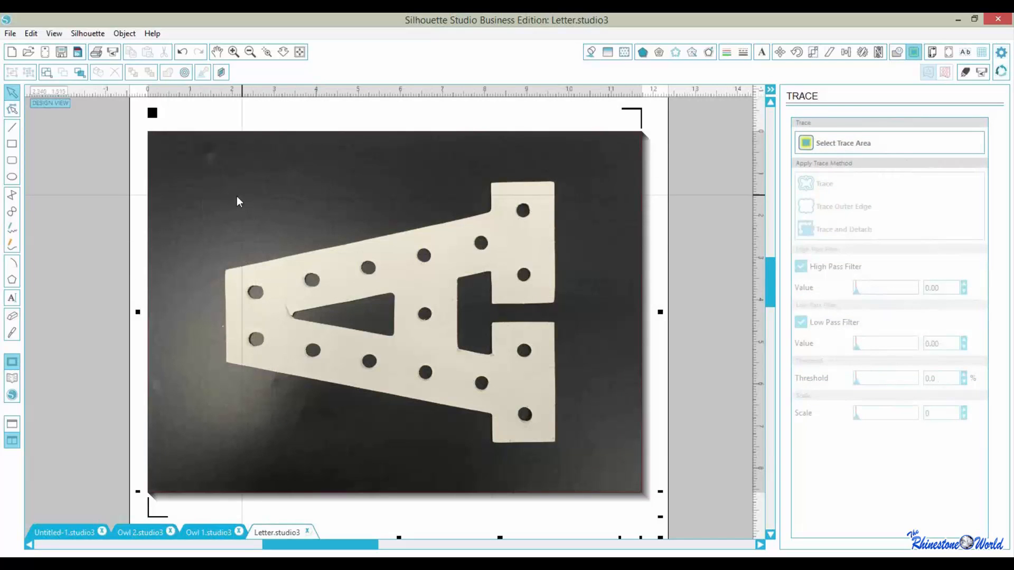
{"action": "left_click", "coordinate": [864, 143]}
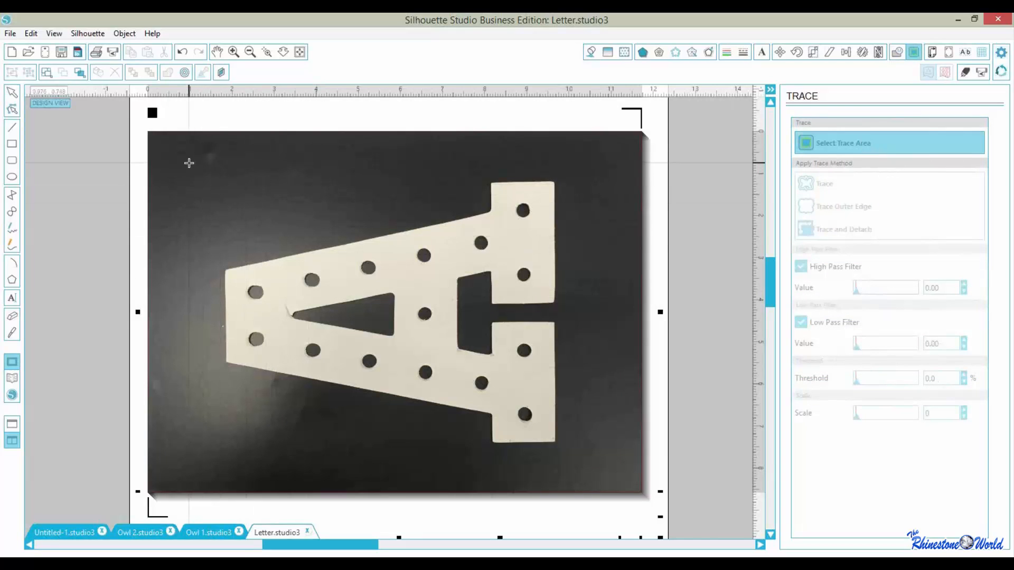
{"action": "mouse_move", "coordinate": [189, 159]}
{"action": "left_mouse_down"}
{"action": "mouse_move", "coordinate": [191, 226]}
{"action": "mouse_move", "coordinate": [308, 452]}
{"action": "mouse_move", "coordinate": [591, 475]}
{"action": "left_mouse_up"}
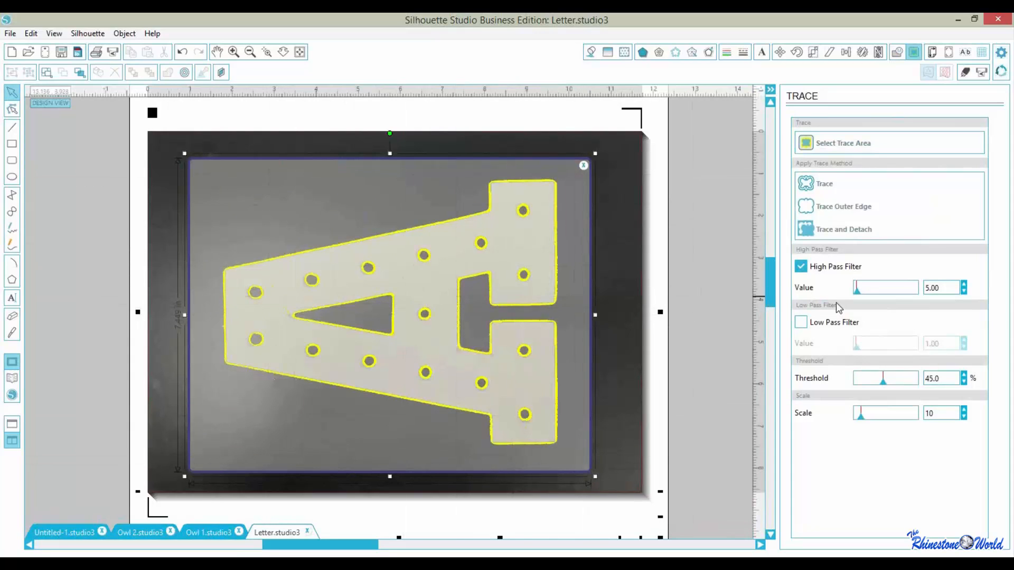
{"action": "left_click", "coordinate": [801, 267]}
{"action": "left_click", "coordinate": [801, 323]}
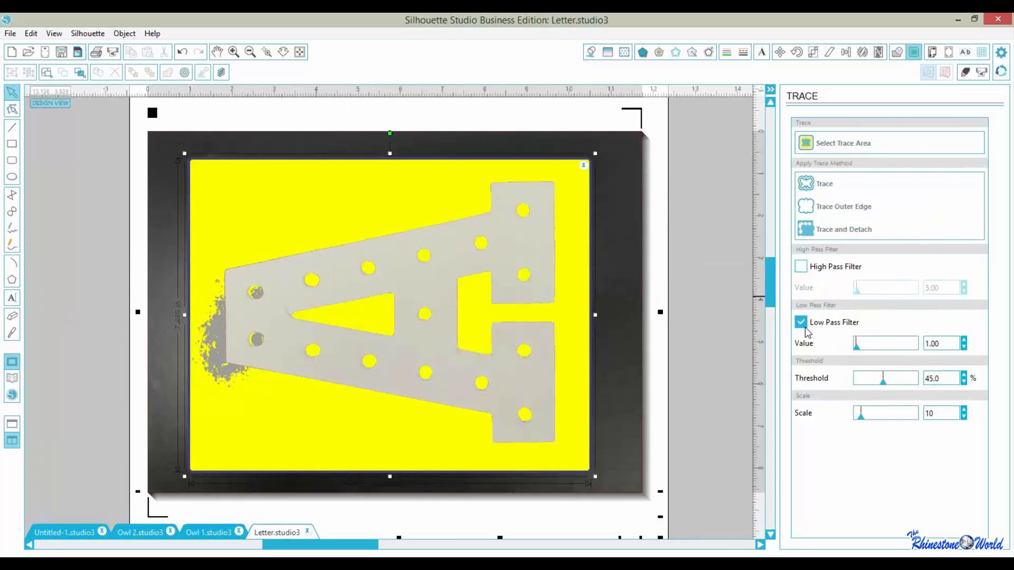
{"action": "left_click", "coordinate": [801, 266]}
{"action": "left_click", "coordinate": [801, 323]}
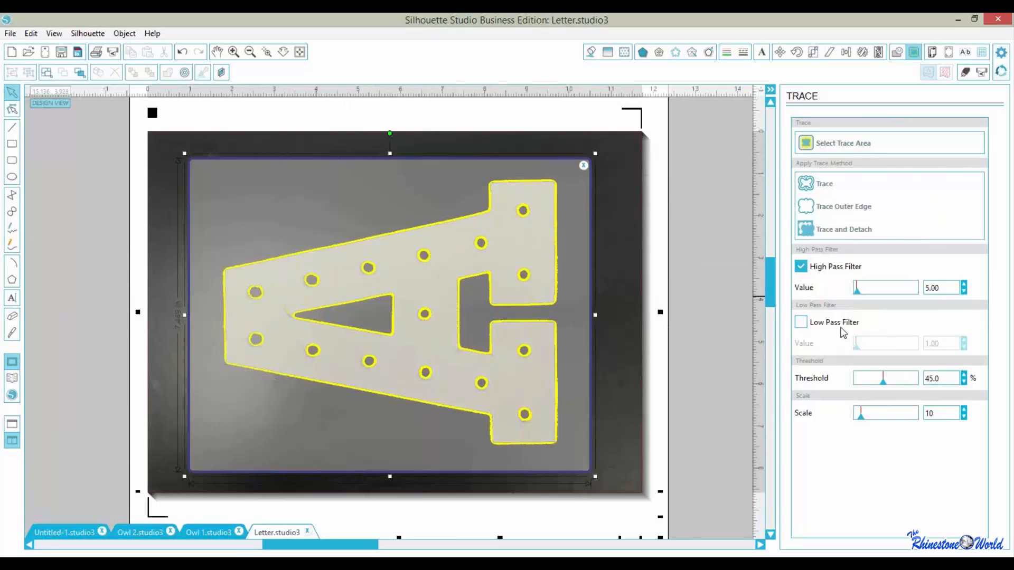
Set the letter trace to use only the Low Pass Filter, with Threshold 54.2 % and Scale 4.
{"action": "left_click_drag", "start_coordinate": [883, 383], "coordinate": [885, 385]}
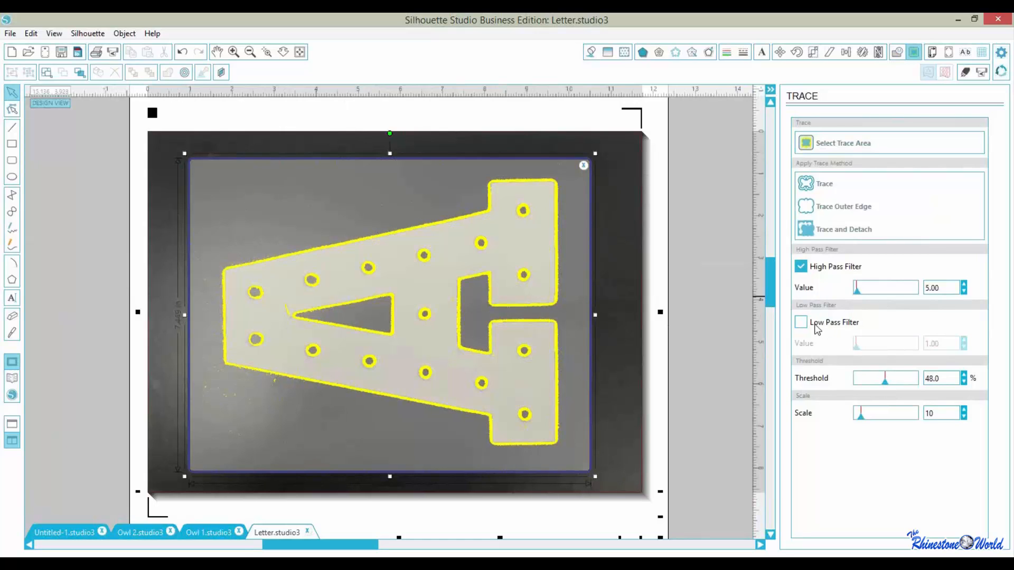
{"action": "left_click", "coordinate": [801, 322]}
{"action": "left_click", "coordinate": [801, 267]}
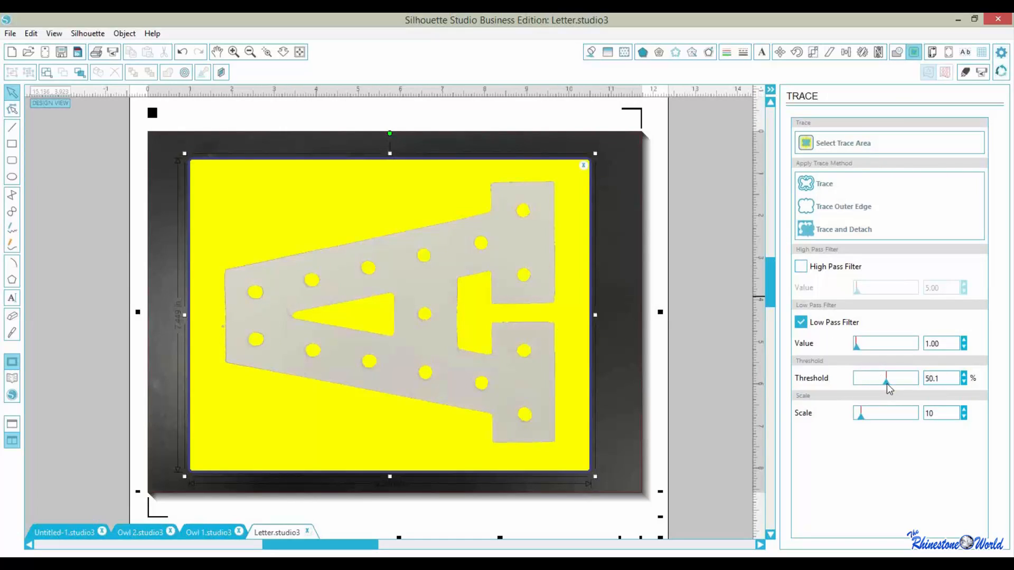
{"action": "left_click_drag", "start_coordinate": [886, 384], "coordinate": [888, 383]}
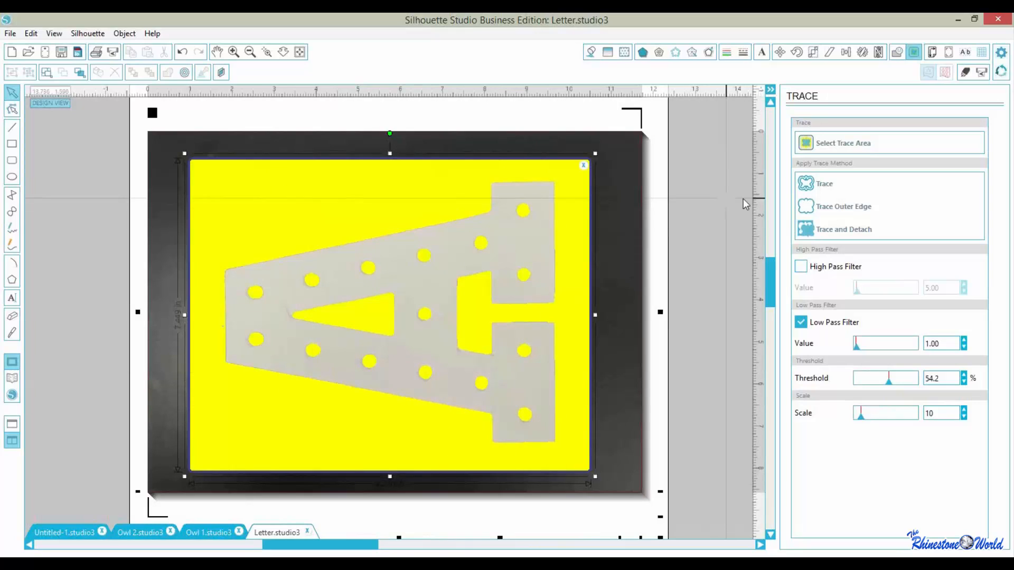
{"action": "left_click_drag", "start_coordinate": [861, 416], "coordinate": [854, 419]}
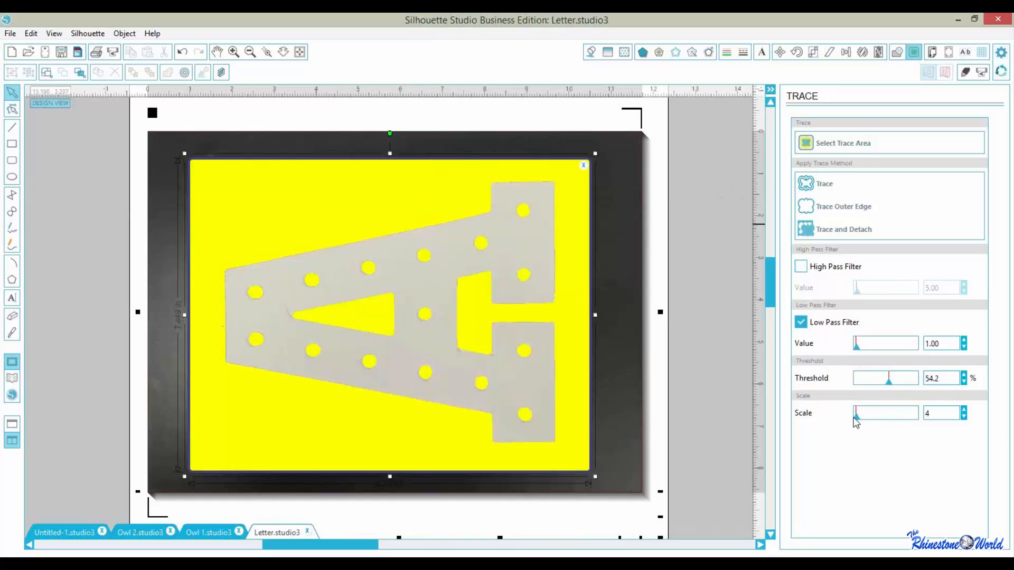
Trace the letter and remove all of the PixScan background image.
{"action": "left_click", "coordinate": [821, 186]}
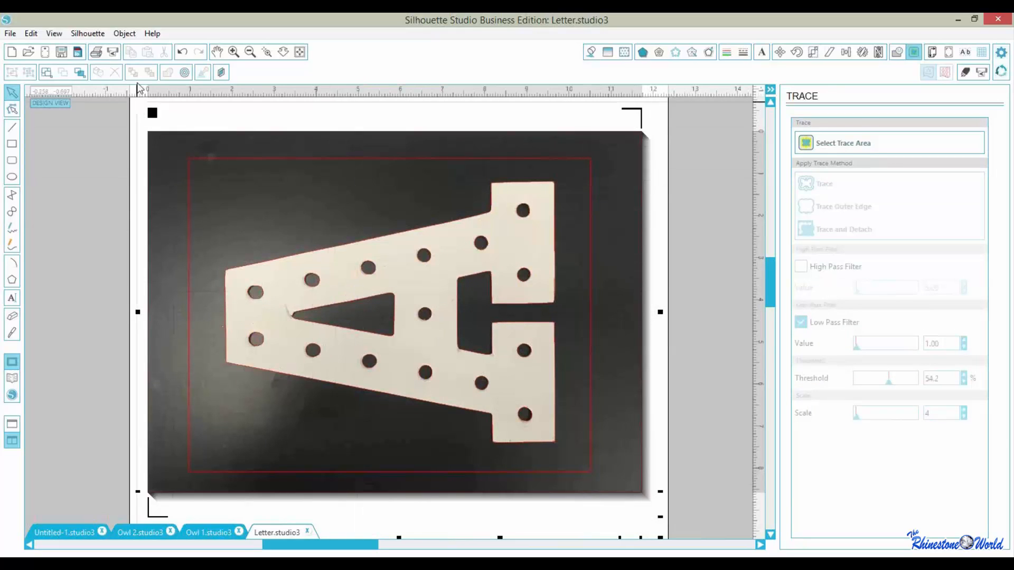
{"action": "left_click", "coordinate": [45, 51]}
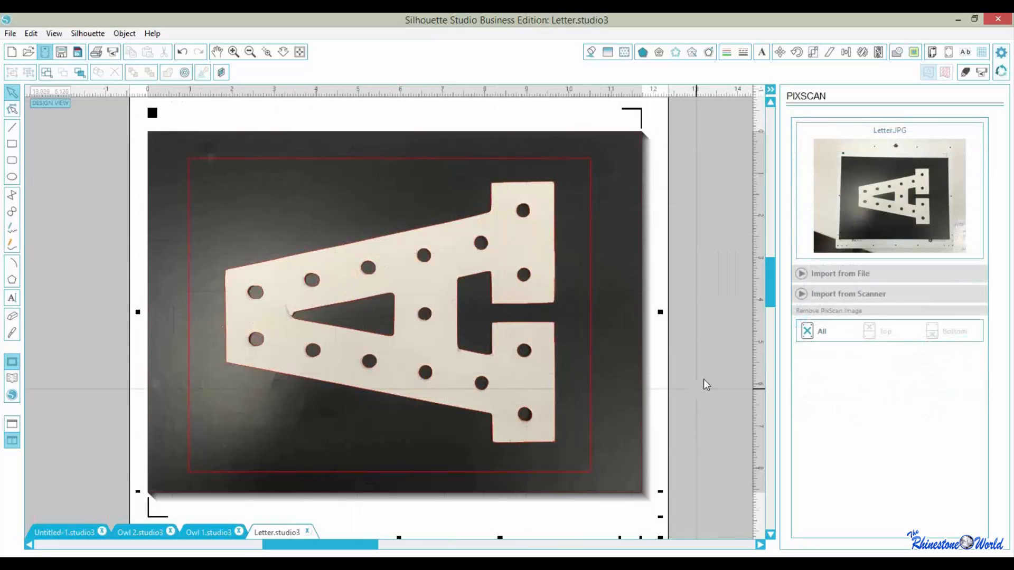
{"action": "left_click", "coordinate": [817, 333]}
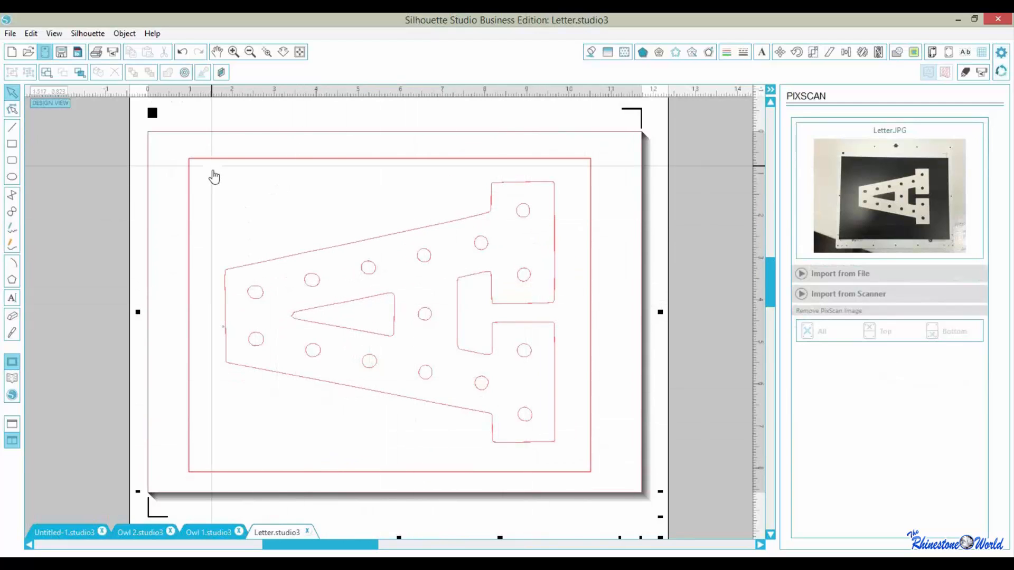
Check the enclosed areas of the tracing with a temporary gray fill, and make it transparent again.
{"action": "left_click", "coordinate": [228, 159]}
{"action": "left_click", "coordinate": [591, 52]}
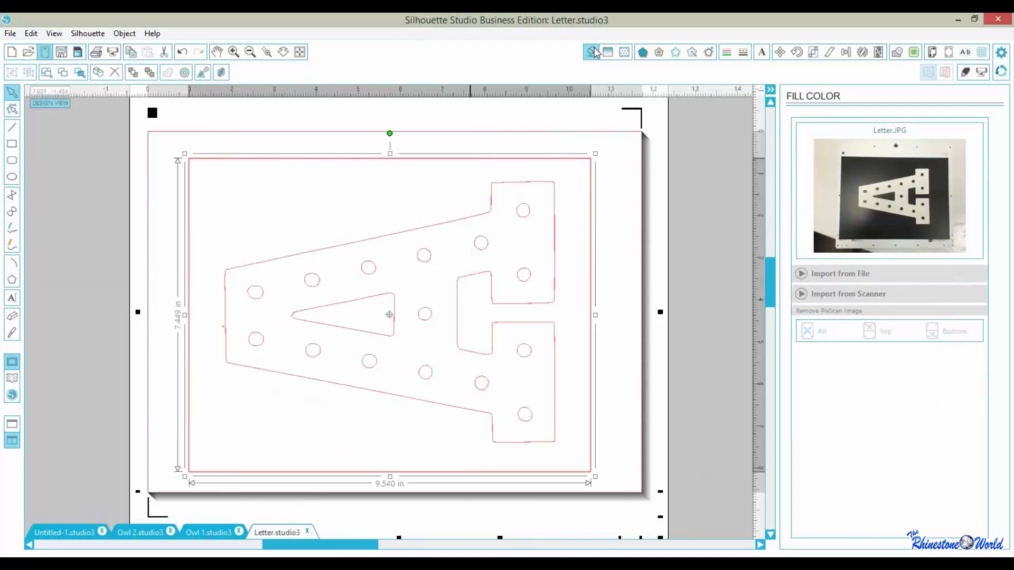
{"action": "left_click", "coordinate": [839, 148]}
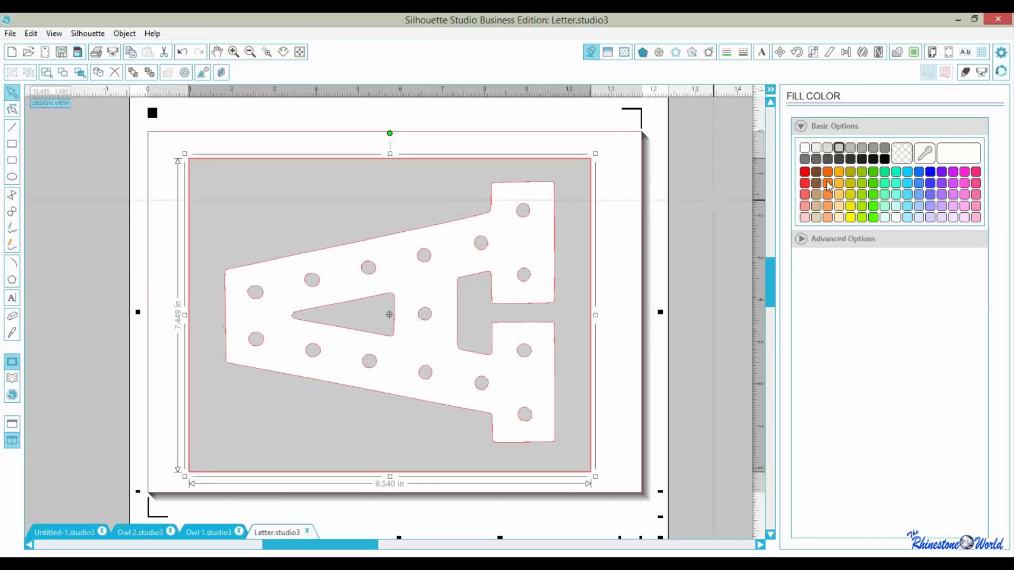
{"action": "left_click", "coordinate": [901, 153]}
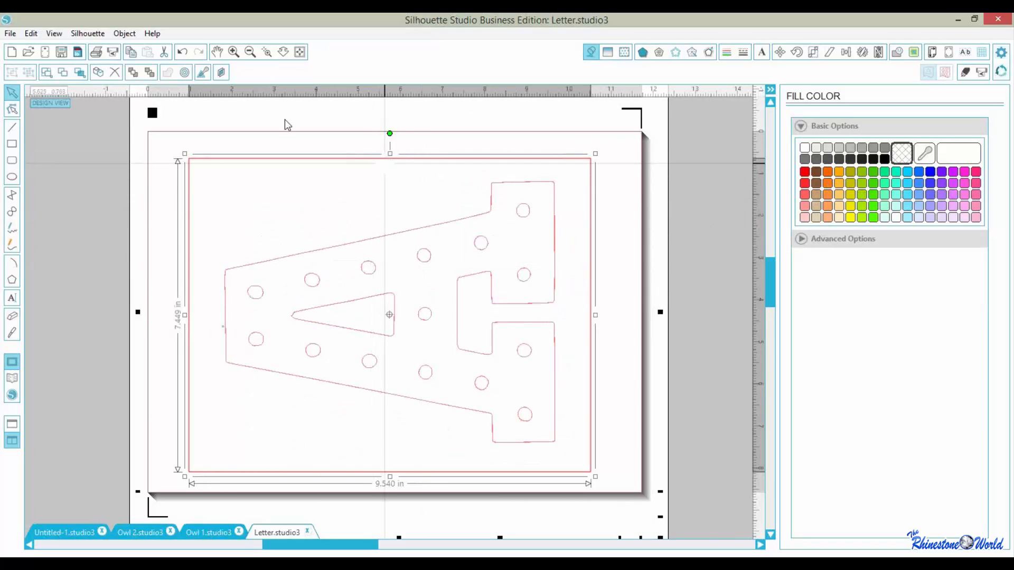
Release the tracing's compound path and delete the rectangular frame and the stray speck at the letter's narrow end.
{"action": "left_click", "coordinate": [117, 35]}
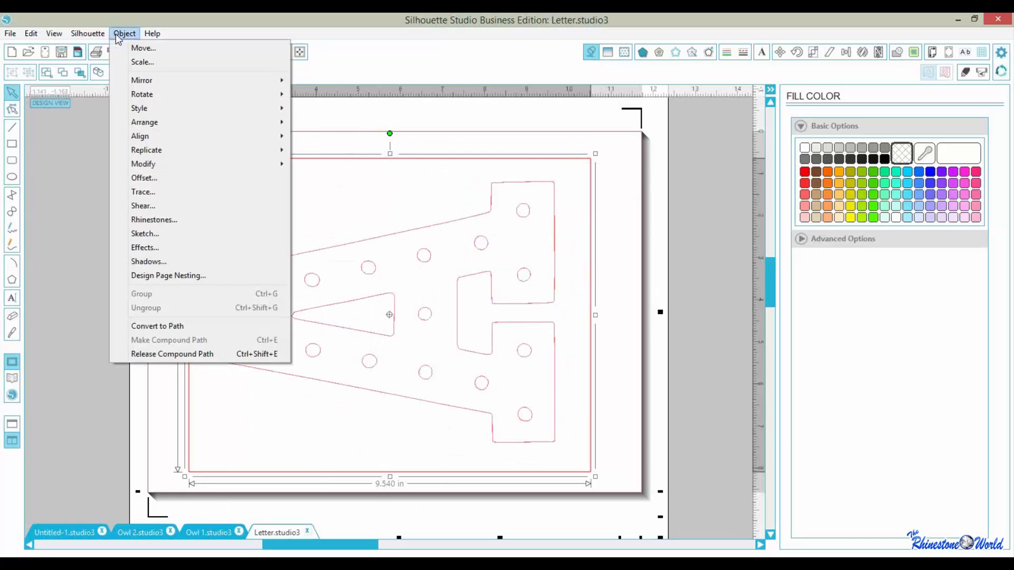
{"action": "left_click", "coordinate": [159, 354]}
{"action": "left_click", "coordinate": [189, 418]}
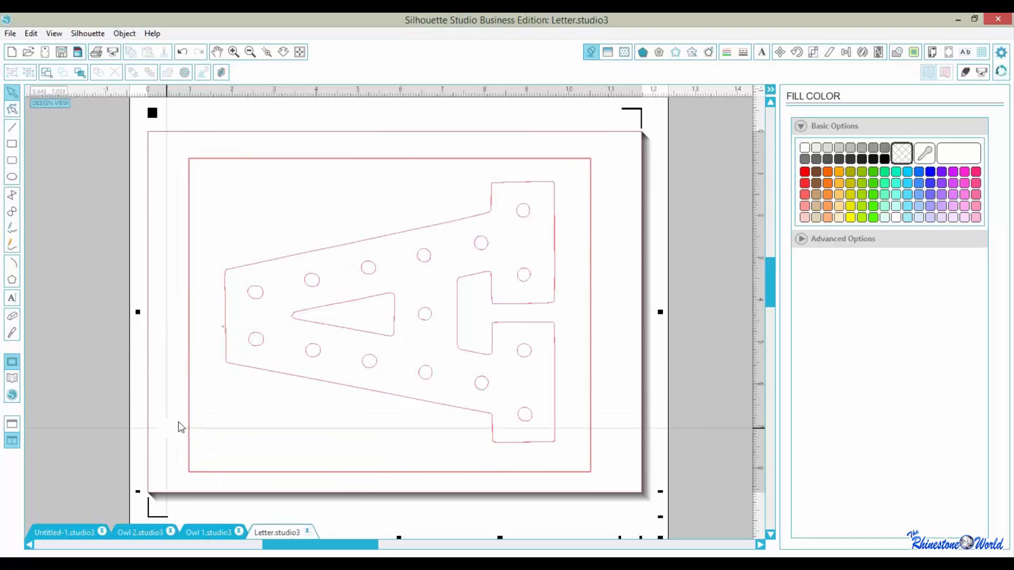
{"action": "key", "text": "Delete"}
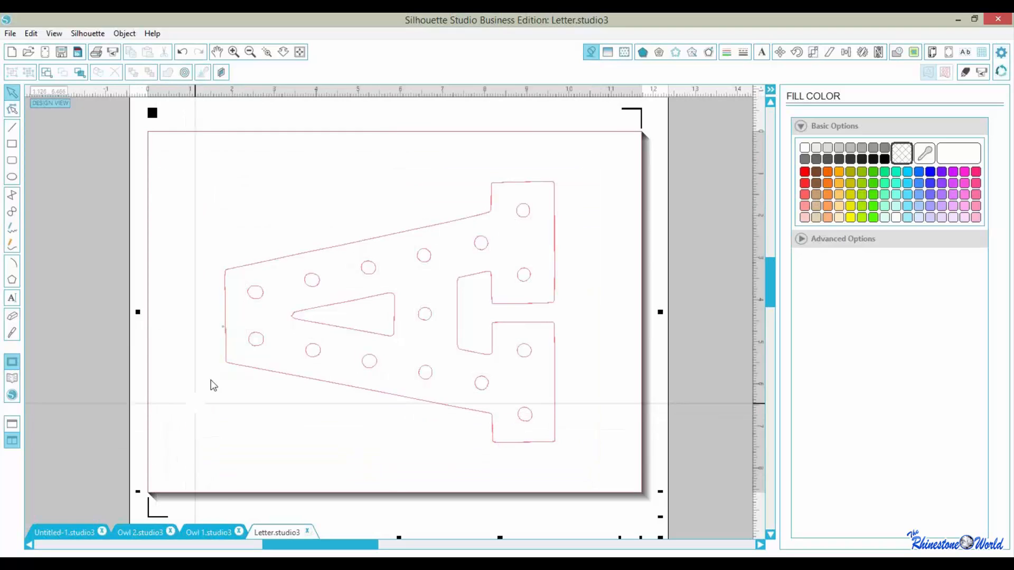
{"action": "left_click", "coordinate": [226, 333]}
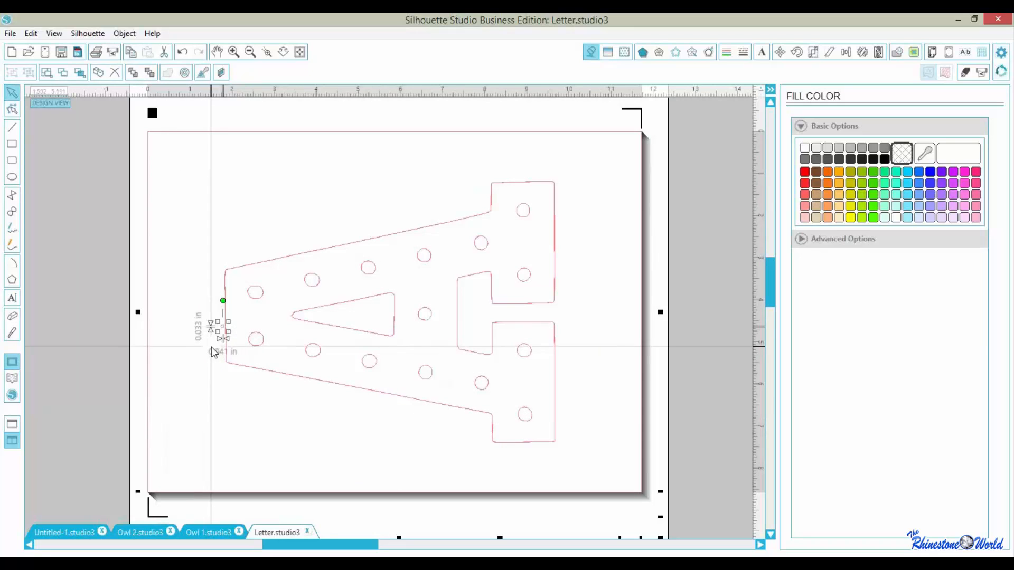
{"action": "key", "text": "Delete"}
Make the letter outline and all its holes one compound path and fill it with blue.
{"action": "left_click_drag", "start_coordinate": [197, 159], "coordinate": [619, 471]}
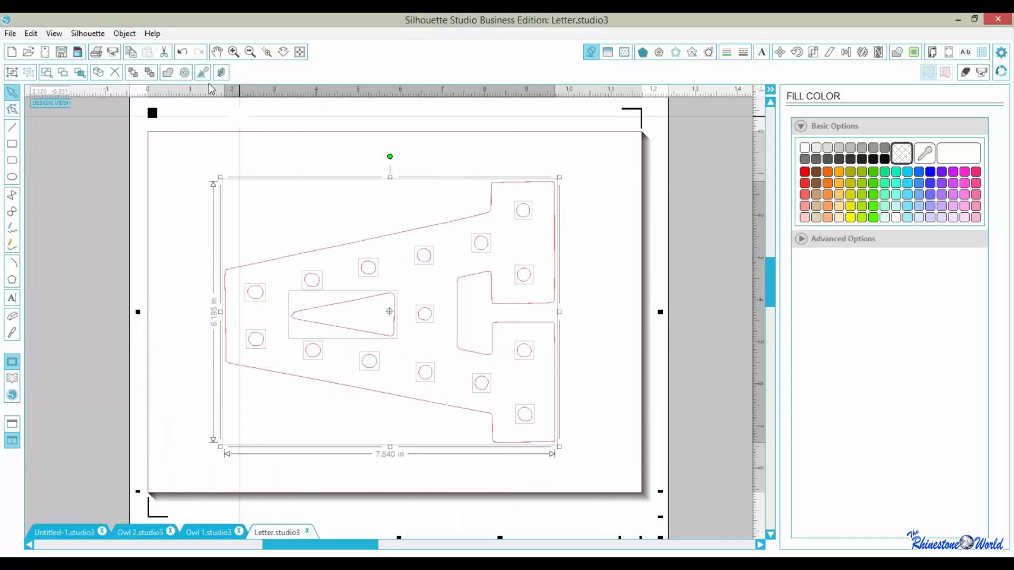
{"action": "left_click", "coordinate": [124, 33]}
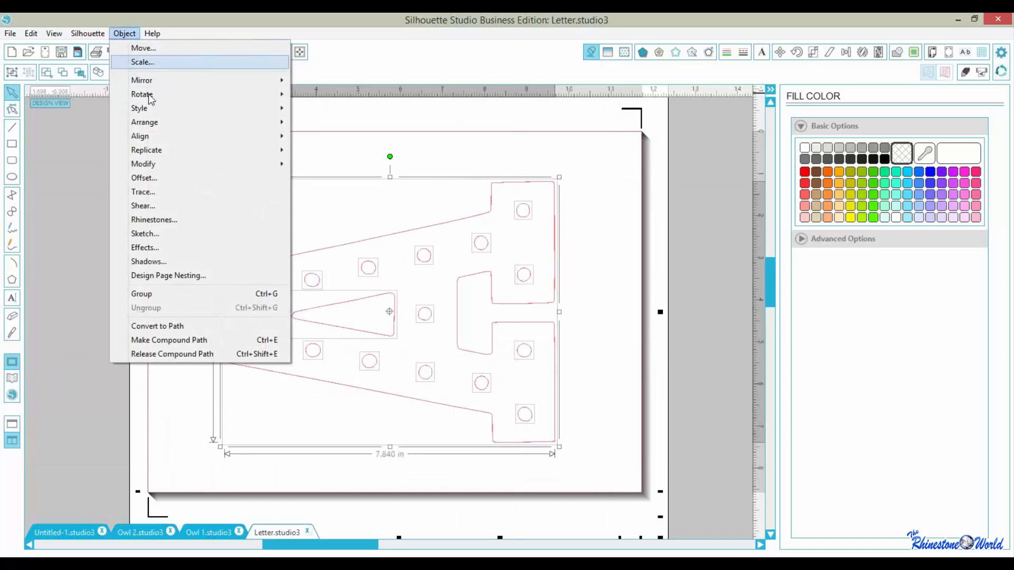
{"action": "left_click", "coordinate": [176, 340]}
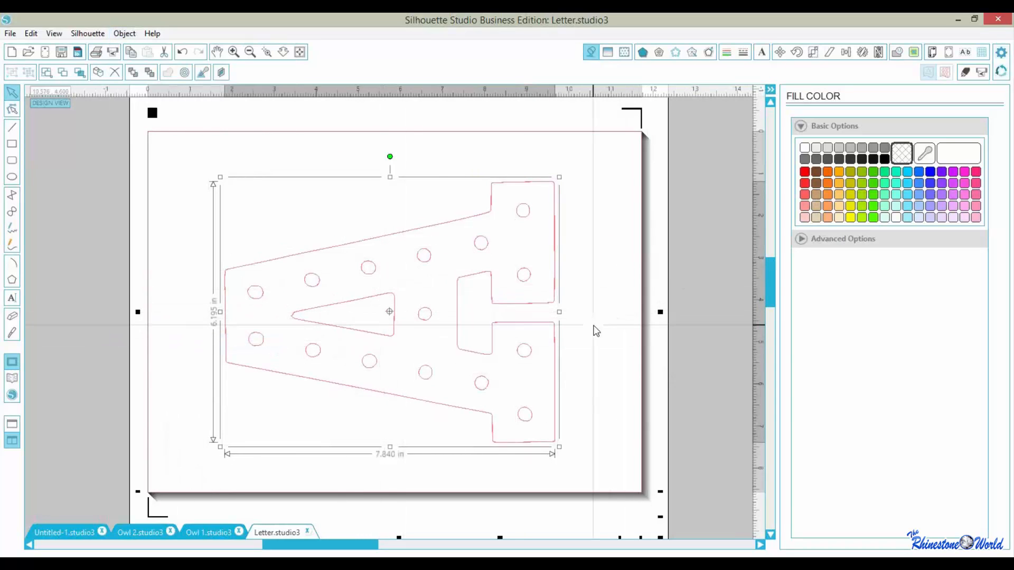
{"action": "left_click", "coordinate": [918, 173]}
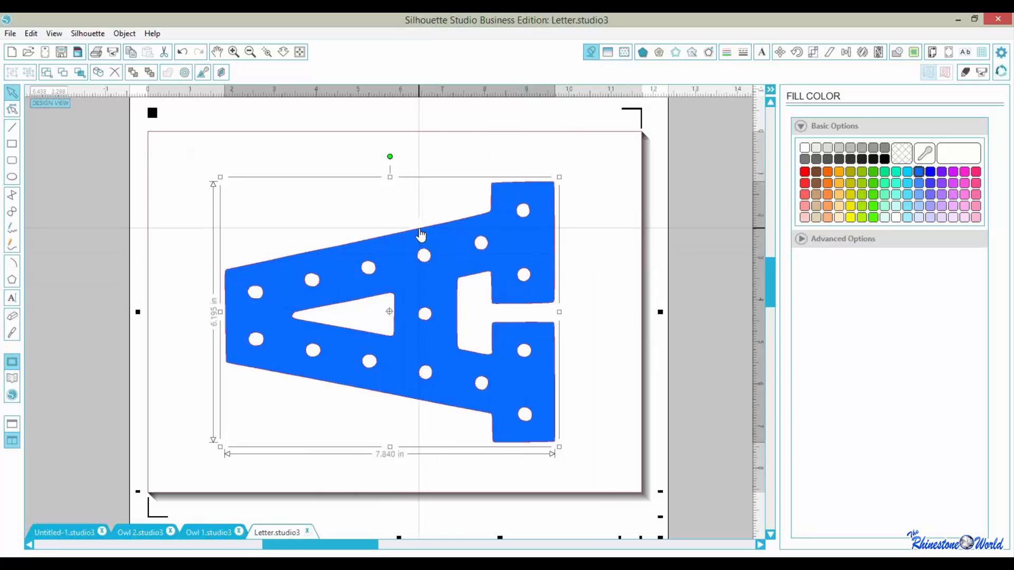
Add an external offset of 0.139 in with round corners to the blue letter.
{"action": "left_click", "coordinate": [708, 53]}
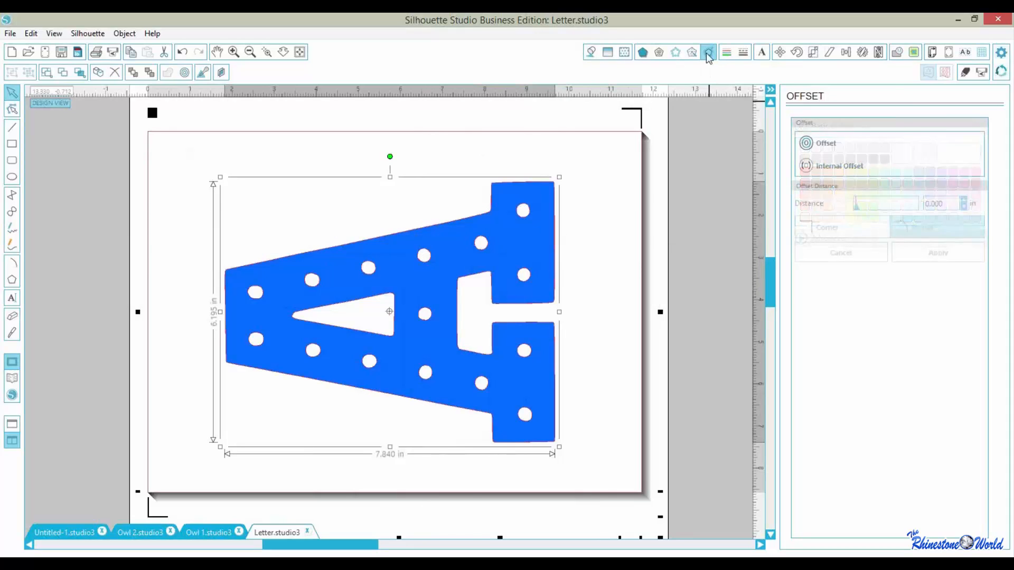
{"action": "left_click", "coordinate": [807, 144]}
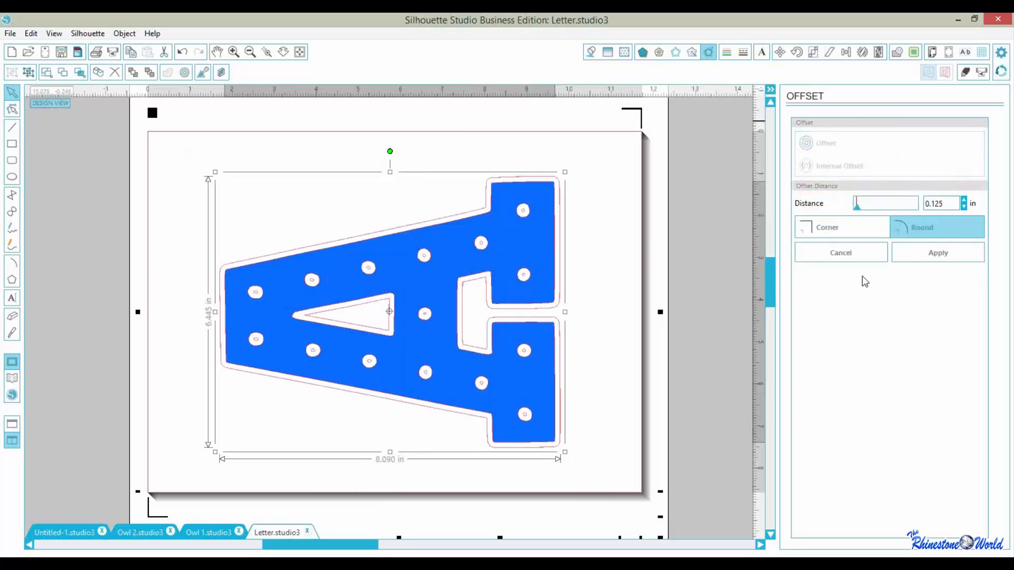
{"action": "left_click", "coordinate": [964, 201]}
{"action": "left_click", "coordinate": [964, 201]}
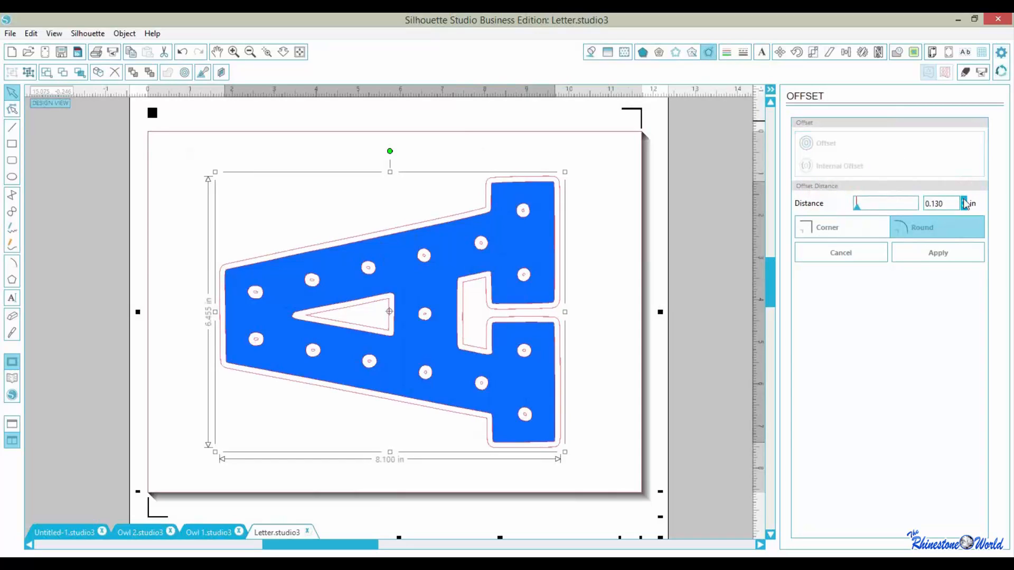
{"action": "left_click", "coordinate": [963, 200]}
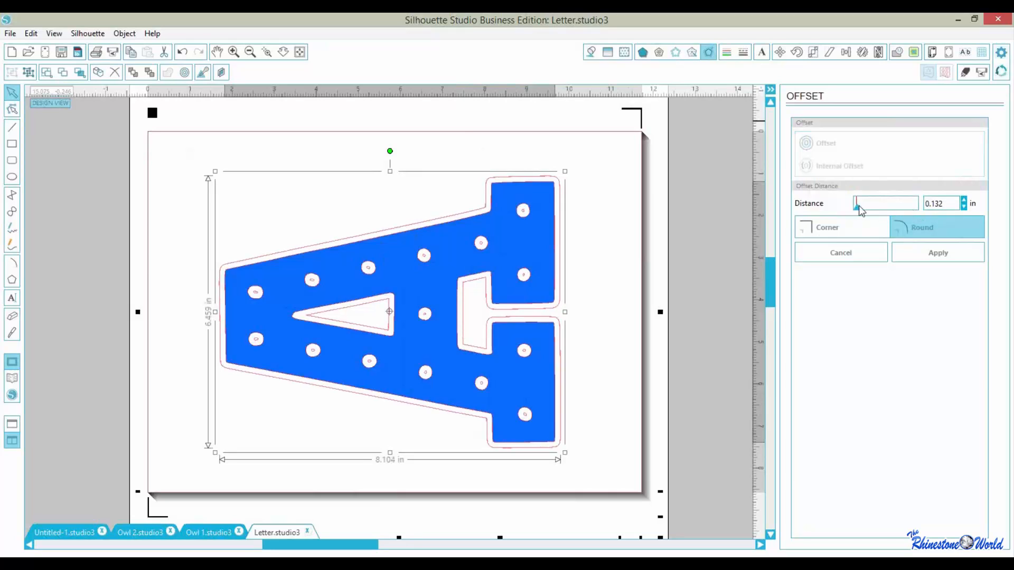
{"action": "left_click", "coordinate": [964, 200]}
{"action": "left_click", "coordinate": [964, 201]}
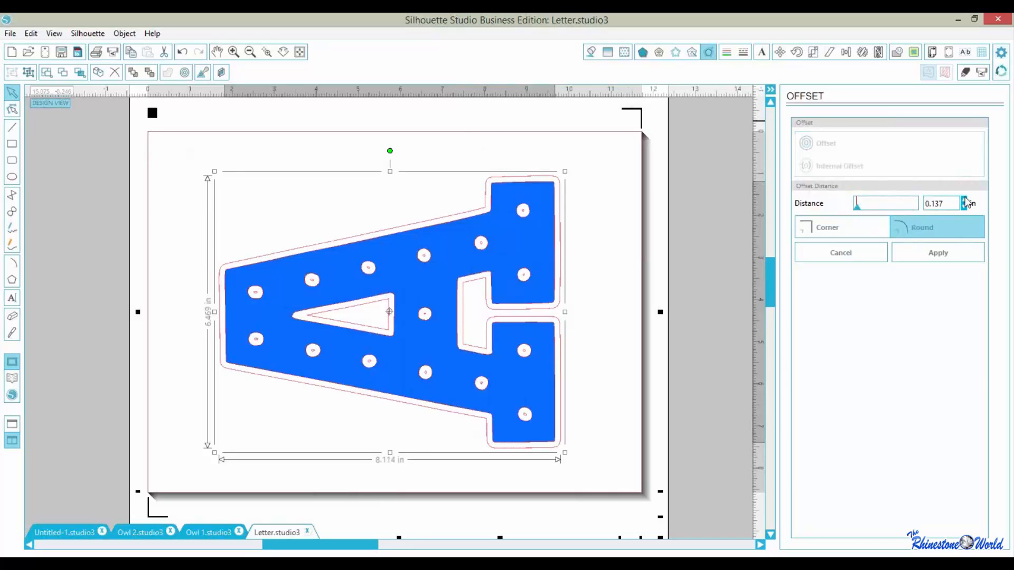
{"action": "left_click", "coordinate": [964, 201]}
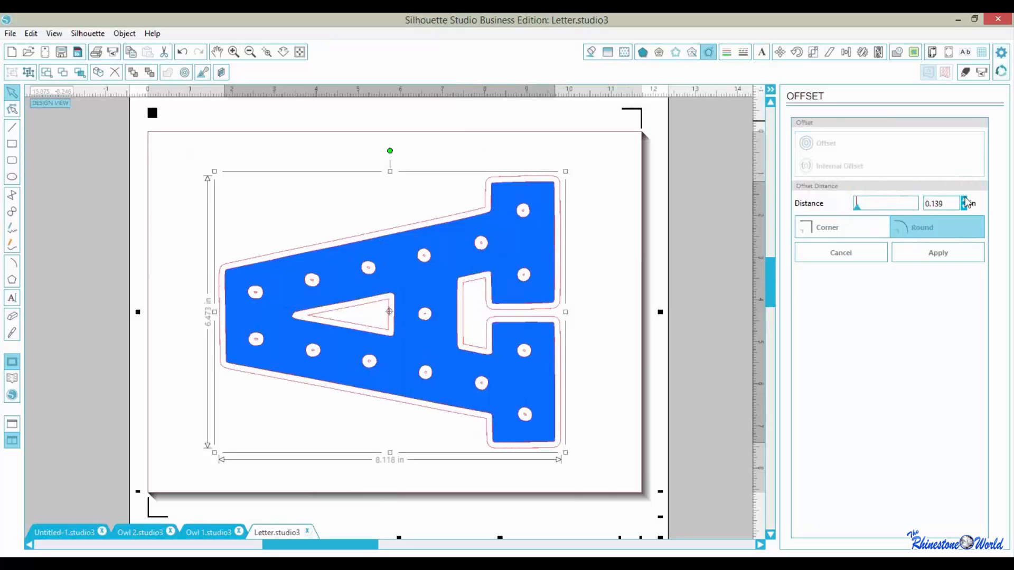
{"action": "left_click", "coordinate": [930, 254]}
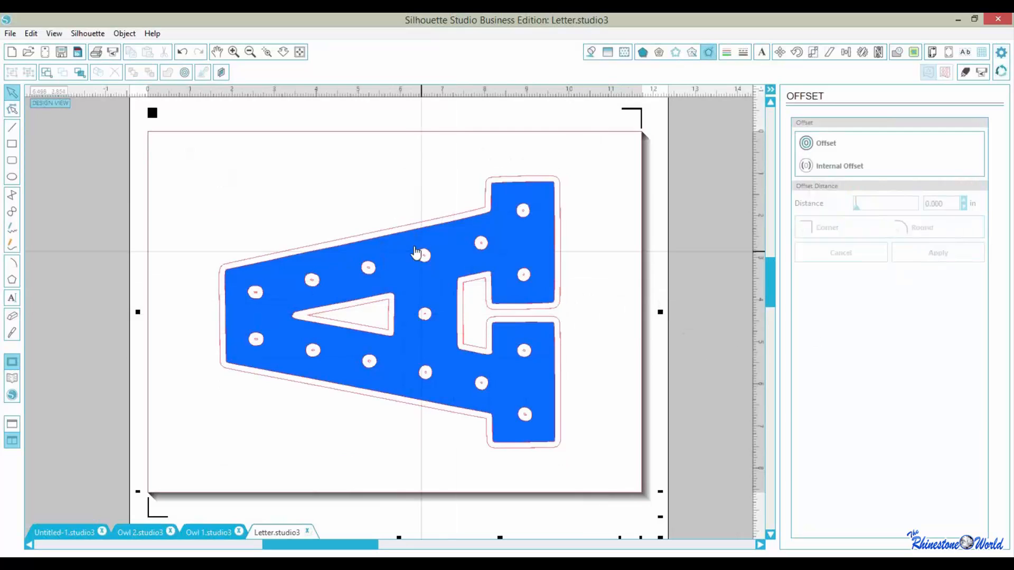
Separate the offset outline from the blue letter, placing the outline beside it so it can be seen in full.
{"action": "left_click_drag", "start_coordinate": [407, 228], "coordinate": [276, 107]}
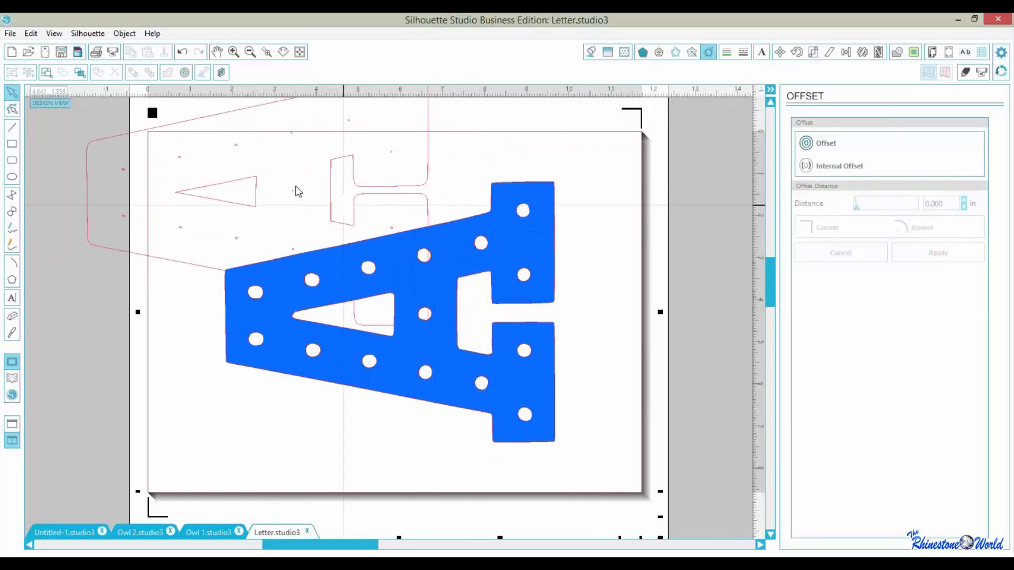
{"action": "left_click_drag", "start_coordinate": [469, 267], "coordinate": [714, 273]}
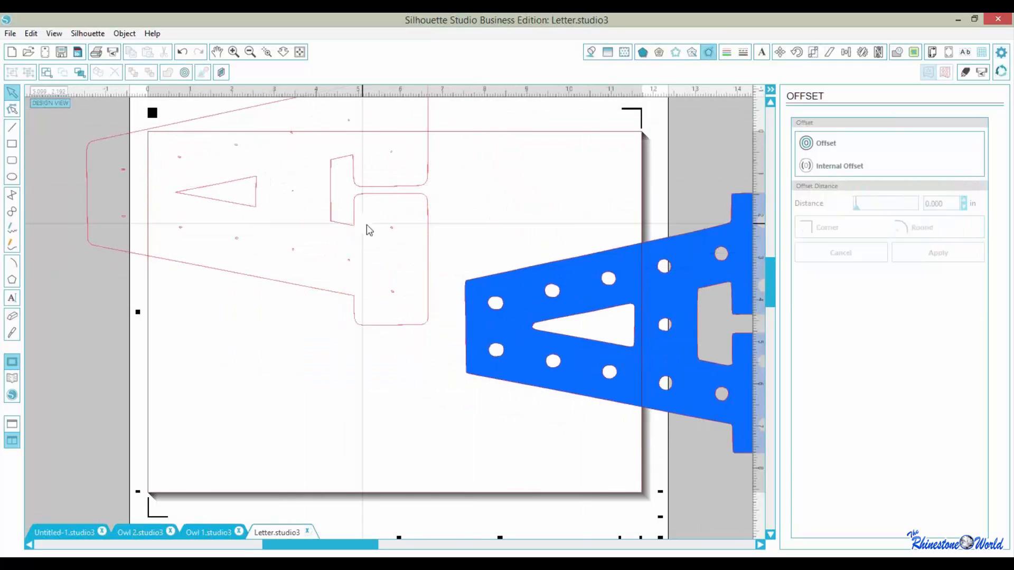
{"action": "left_click_drag", "start_coordinate": [331, 222], "coordinate": [363, 284]}
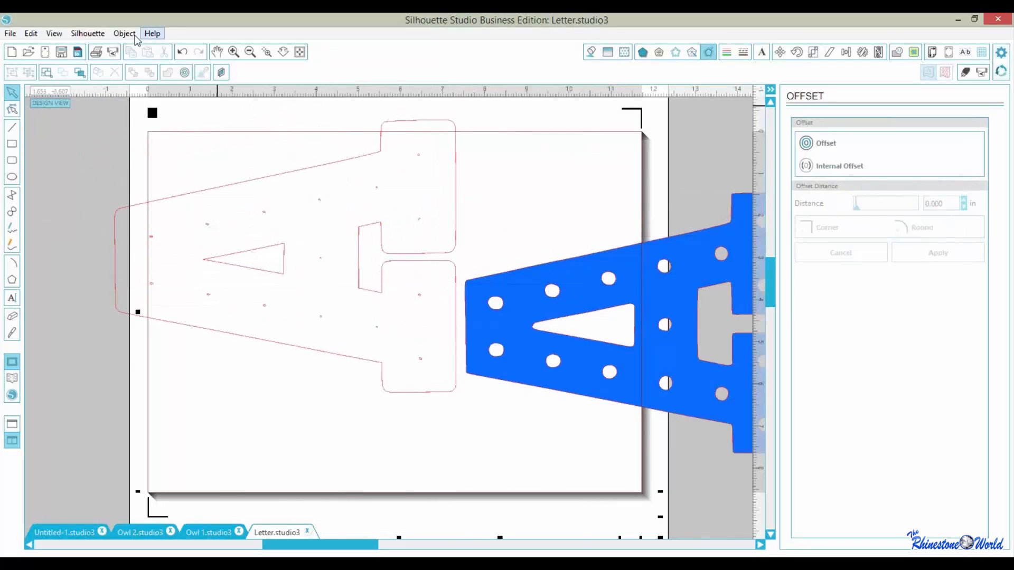
Release the compound path of the letter's offset outline.
{"action": "left_click", "coordinate": [124, 33]}
{"action": "left_click", "coordinate": [353, 162]}
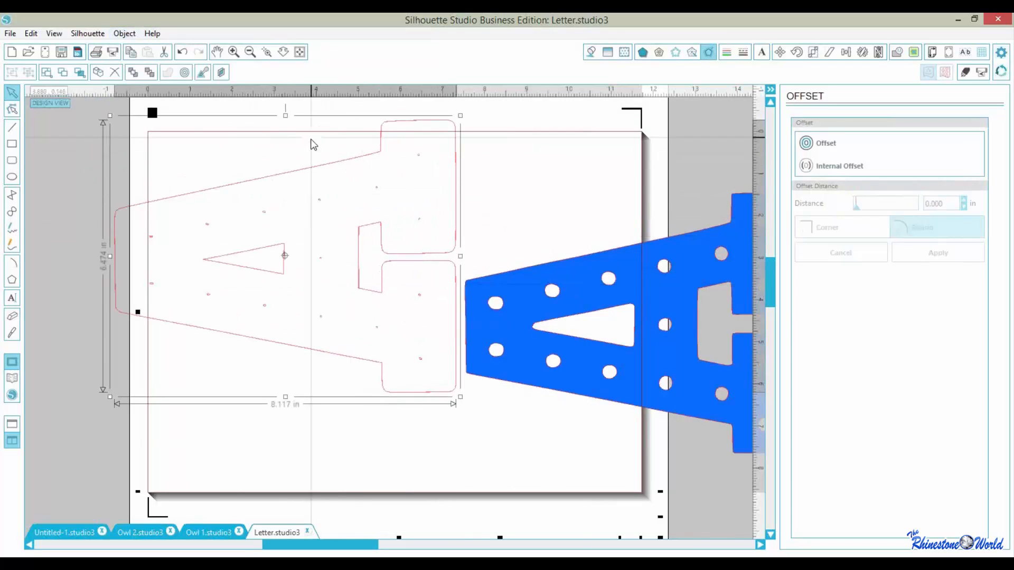
{"action": "left_click", "coordinate": [125, 34]}
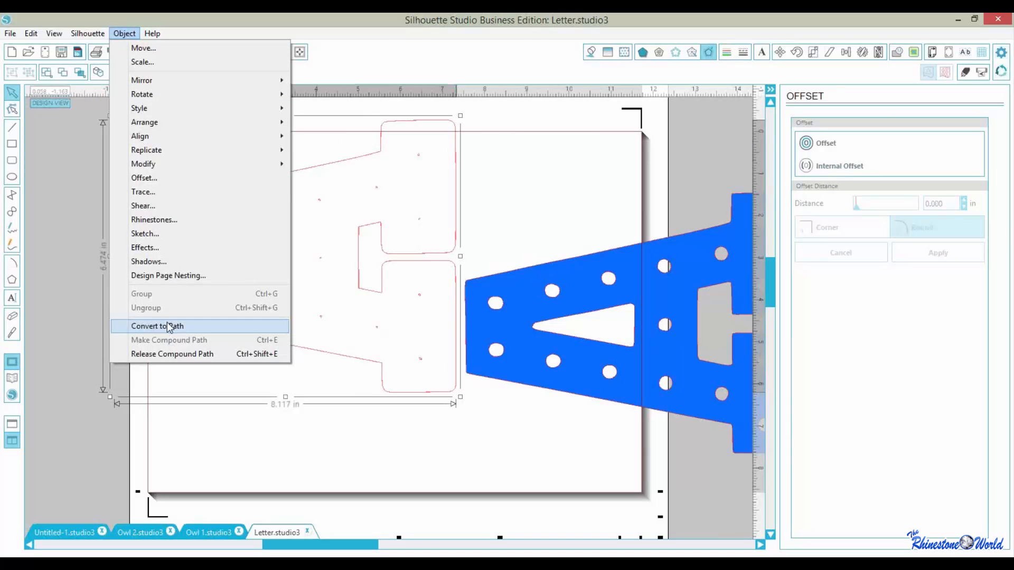
{"action": "left_click", "coordinate": [163, 354]}
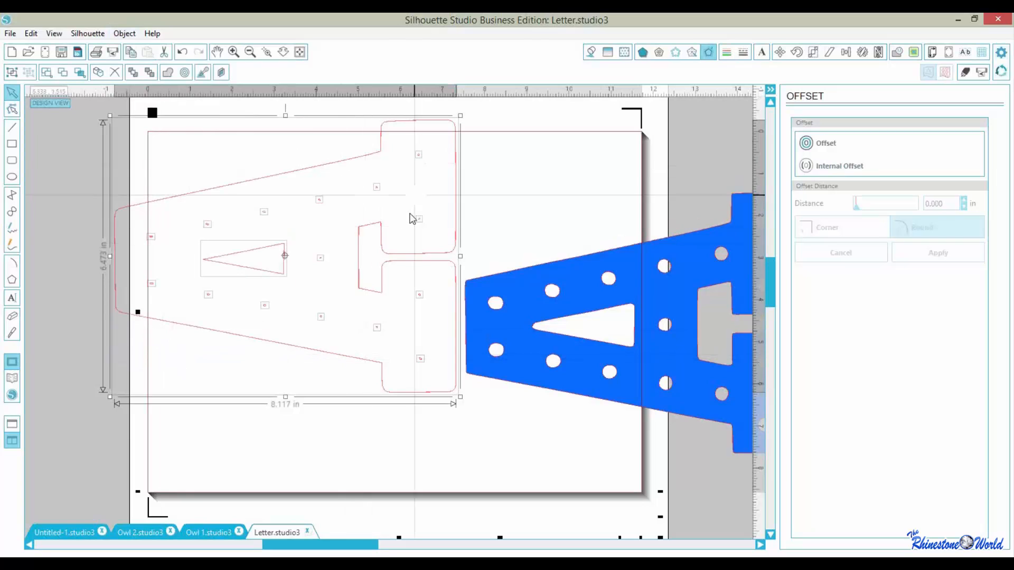
Move the outer offset outline and its inner triangle aside together, and delete all the tiny offset shapes from the bulb holes.
{"action": "left_click", "coordinate": [534, 198]}
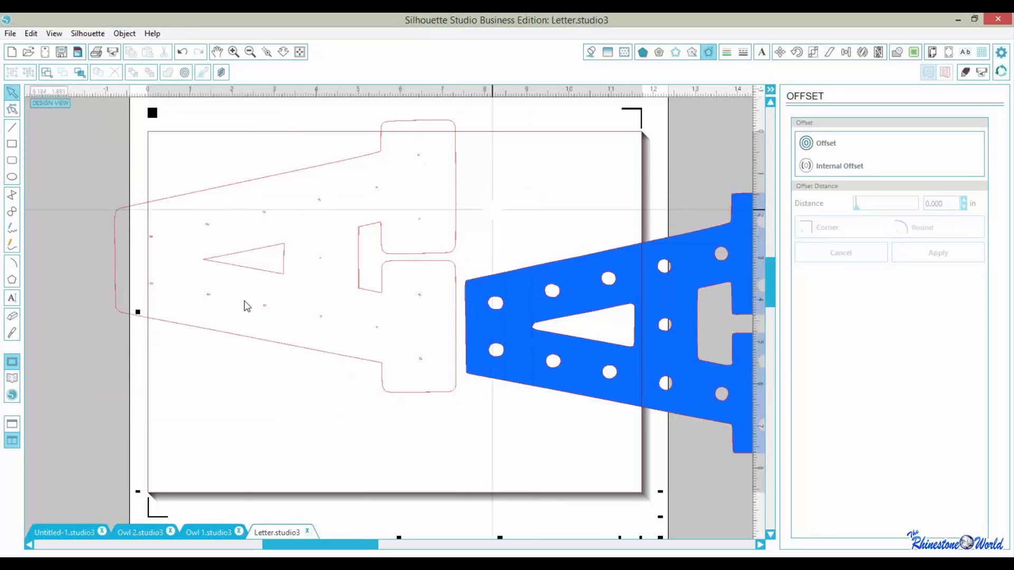
{"action": "left_click", "coordinate": [200, 331]}
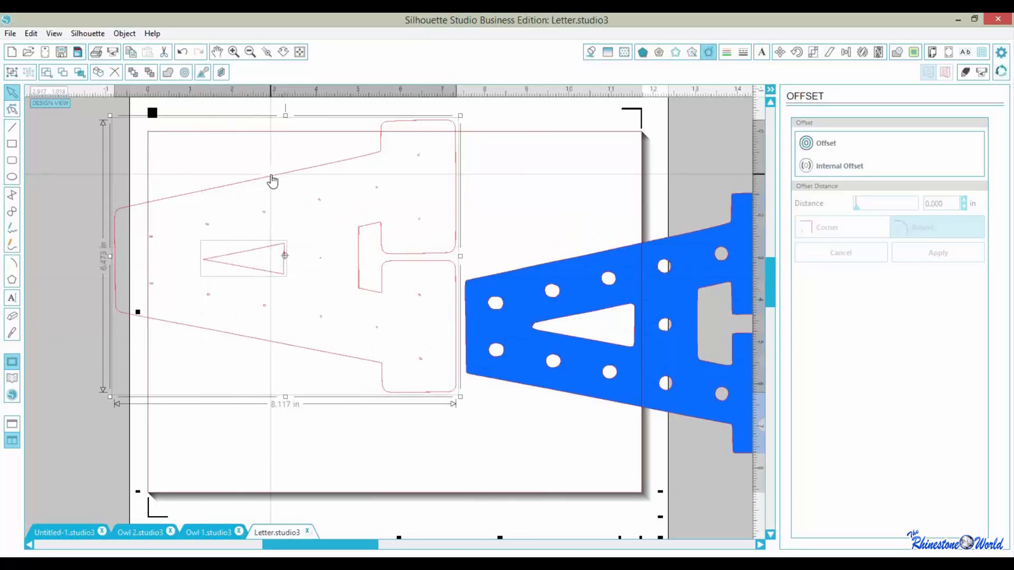
{"action": "left_click_drag", "start_coordinate": [273, 182], "coordinate": [699, 117]}
{"action": "left_click_drag", "start_coordinate": [130, 185], "coordinate": [435, 392]}
{"action": "key", "text": "Delete"}
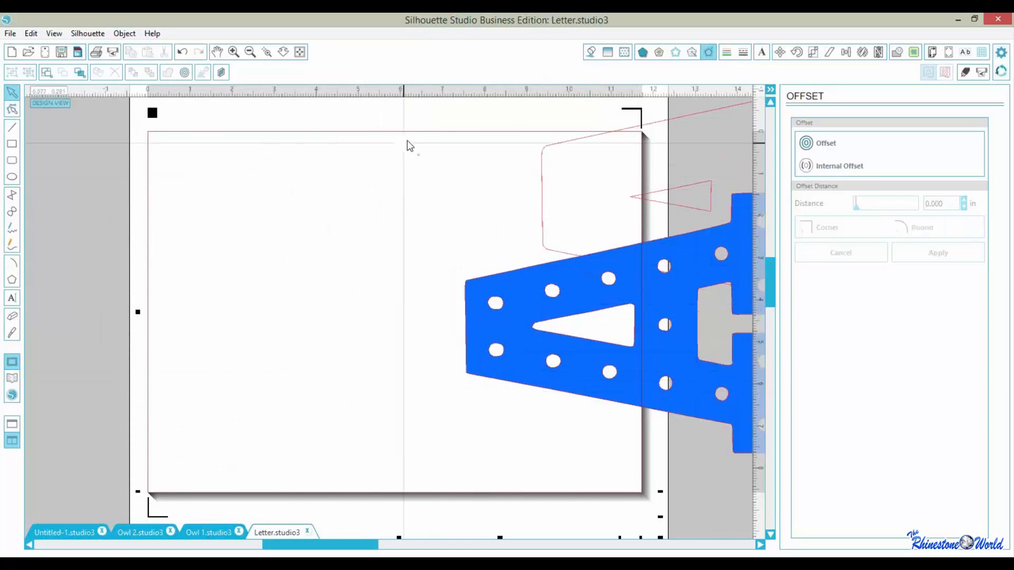
{"action": "left_click", "coordinate": [418, 155]}
{"action": "key", "text": "Delete"}
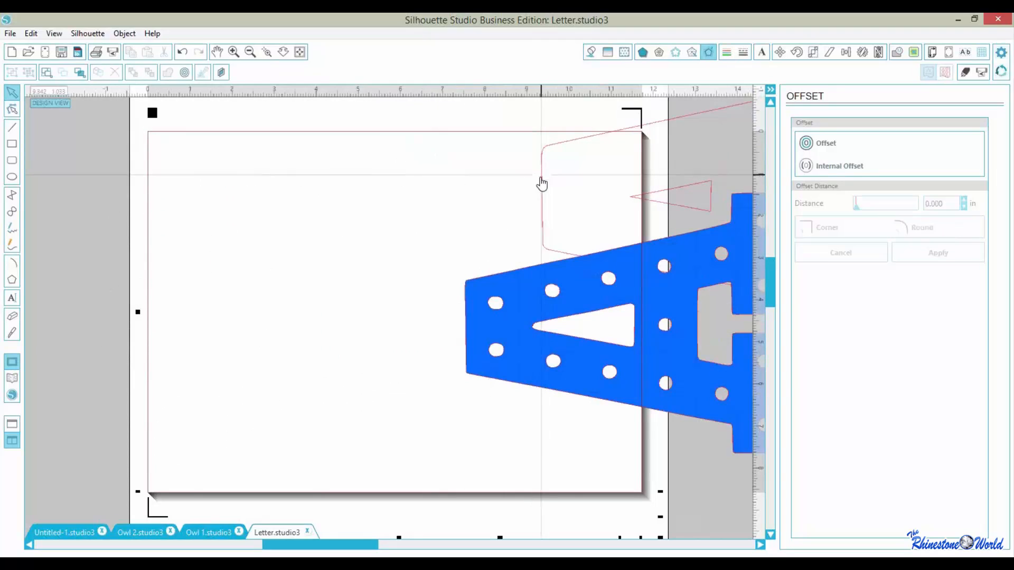
{"action": "left_click", "coordinate": [541, 184]}
{"action": "left_click_drag", "start_coordinate": [542, 184], "coordinate": [201, 244]}
{"action": "key", "text": "ctrl+z"}
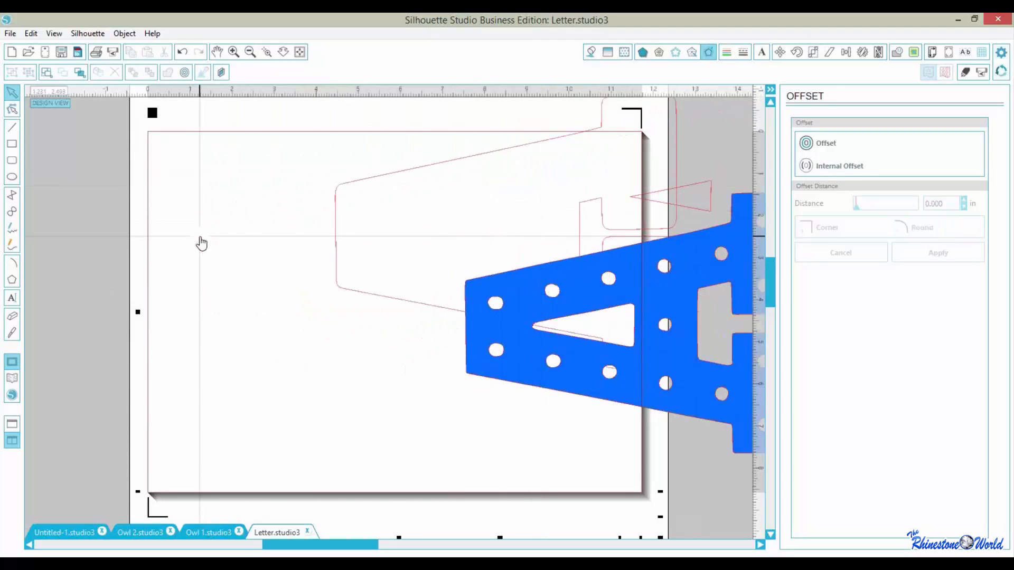
Move the offset outline and its inner triangle back onto the page together and make them one compound path.
{"action": "left_click_drag", "start_coordinate": [620, 163], "coordinate": [680, 214]}
{"action": "left_click_drag", "start_coordinate": [545, 214], "coordinate": [144, 286]}
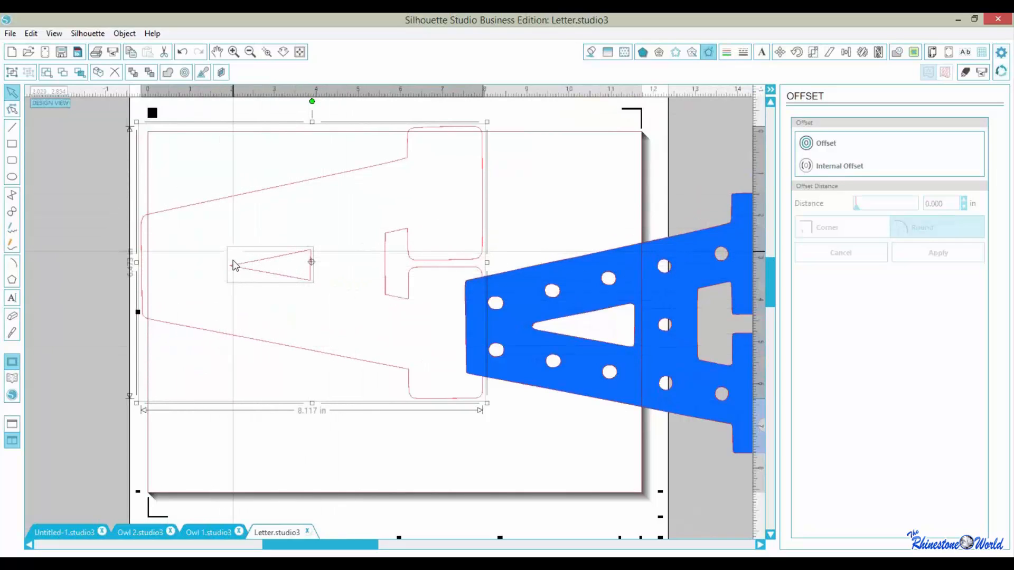
{"action": "left_click", "coordinate": [125, 33]}
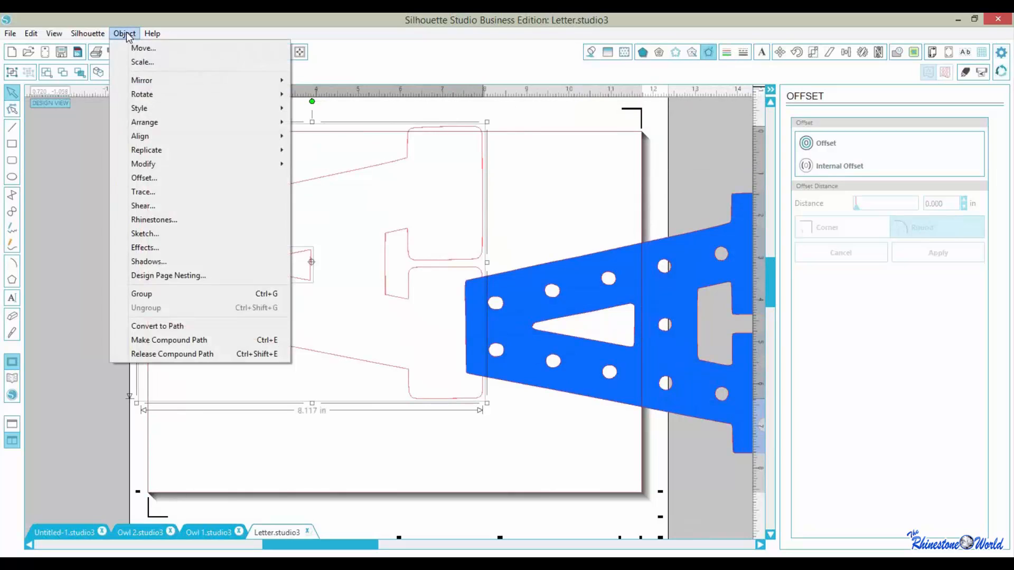
{"action": "left_click", "coordinate": [174, 341]}
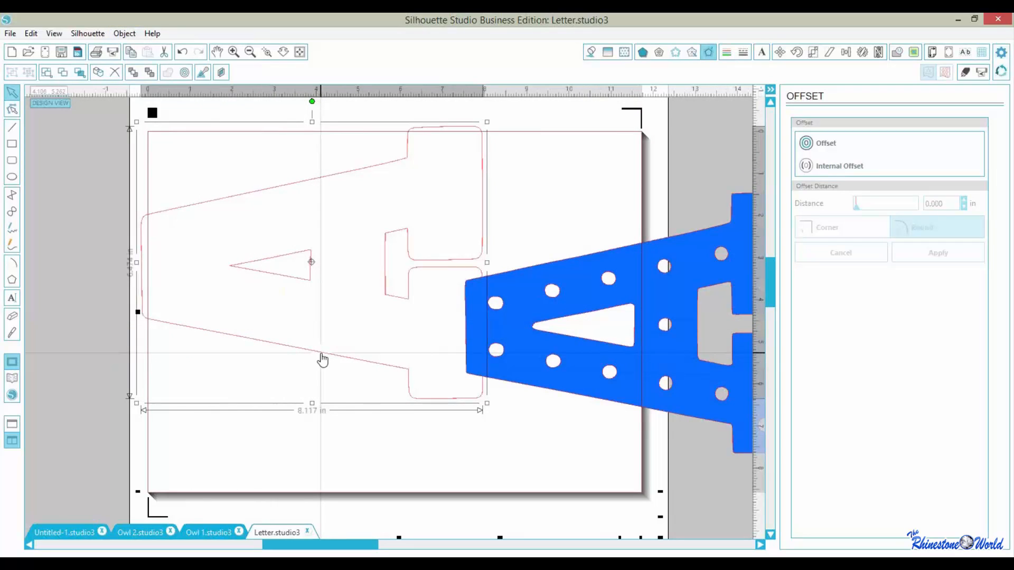
Place the blue letter over the offset outline and align the two shapes by their centers.
{"action": "left_click_drag", "start_coordinate": [323, 360], "coordinate": [355, 365]}
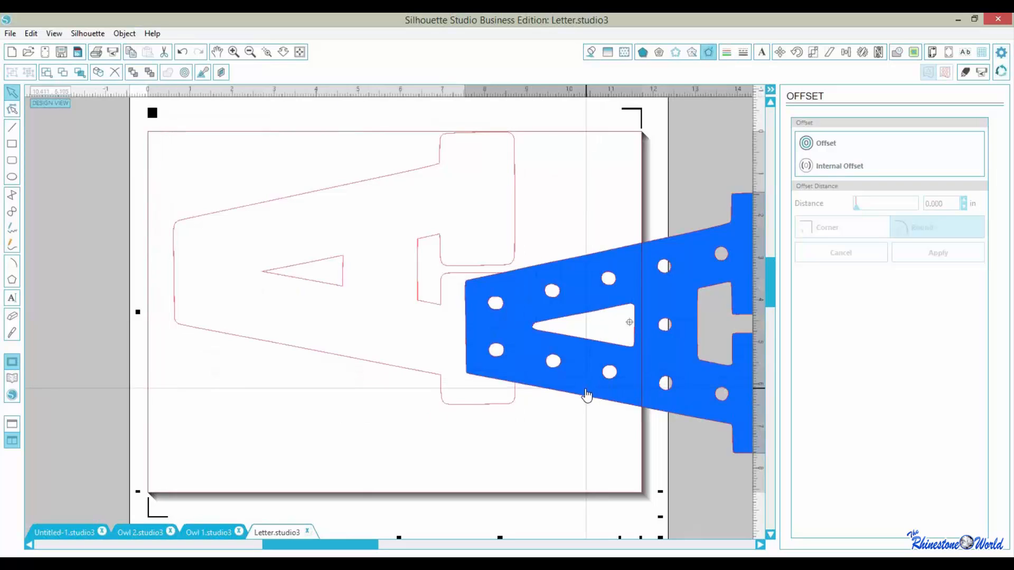
{"action": "left_click_drag", "start_coordinate": [584, 393], "coordinate": [288, 339]}
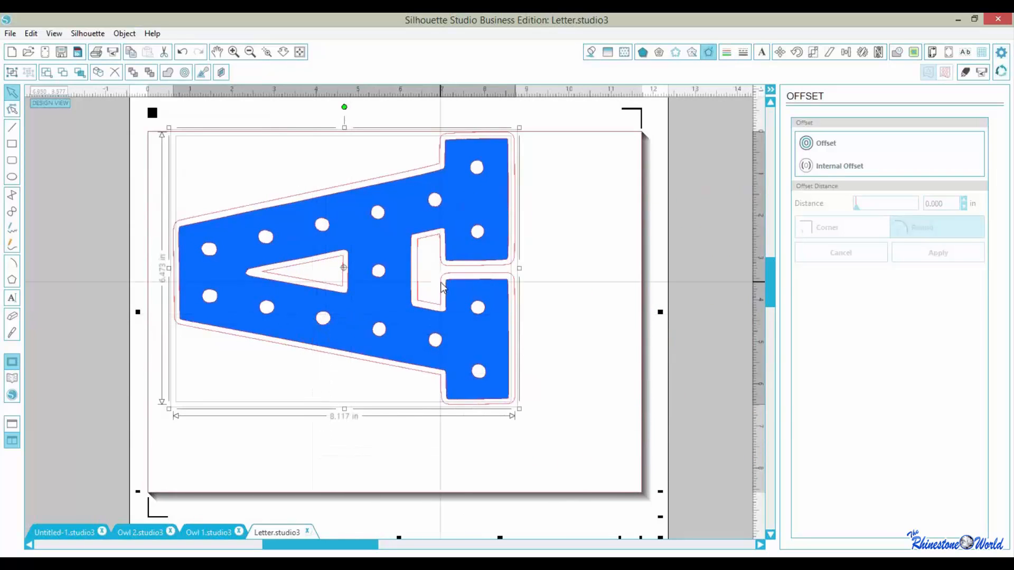
{"action": "left_click", "coordinate": [847, 53]}
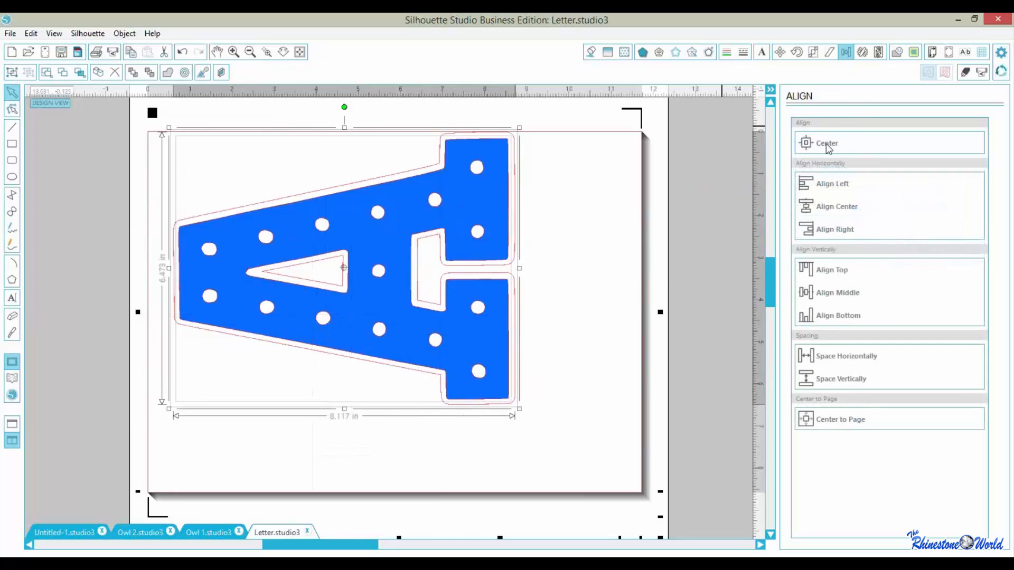
{"action": "left_click", "coordinate": [828, 146]}
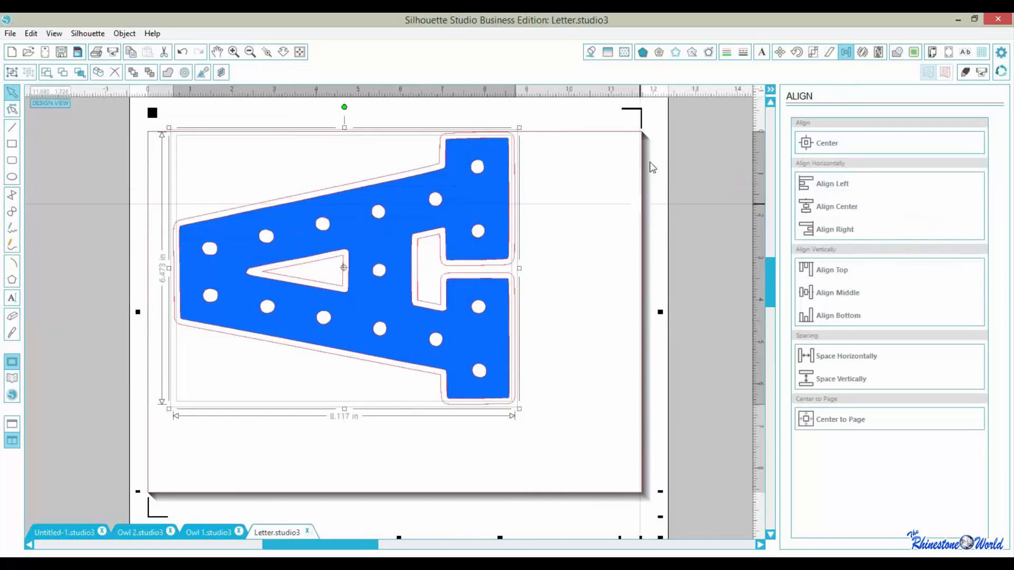
Try the rhinestone Edge effect on the blue letter and its offset together, and undo it.
{"action": "left_click", "coordinate": [675, 52]}
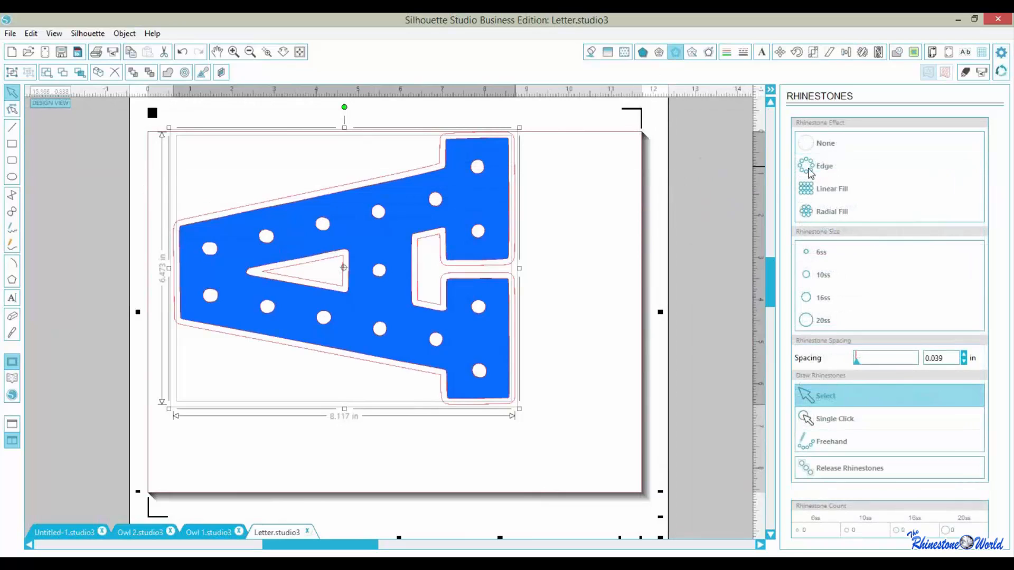
{"action": "left_click", "coordinate": [819, 166]}
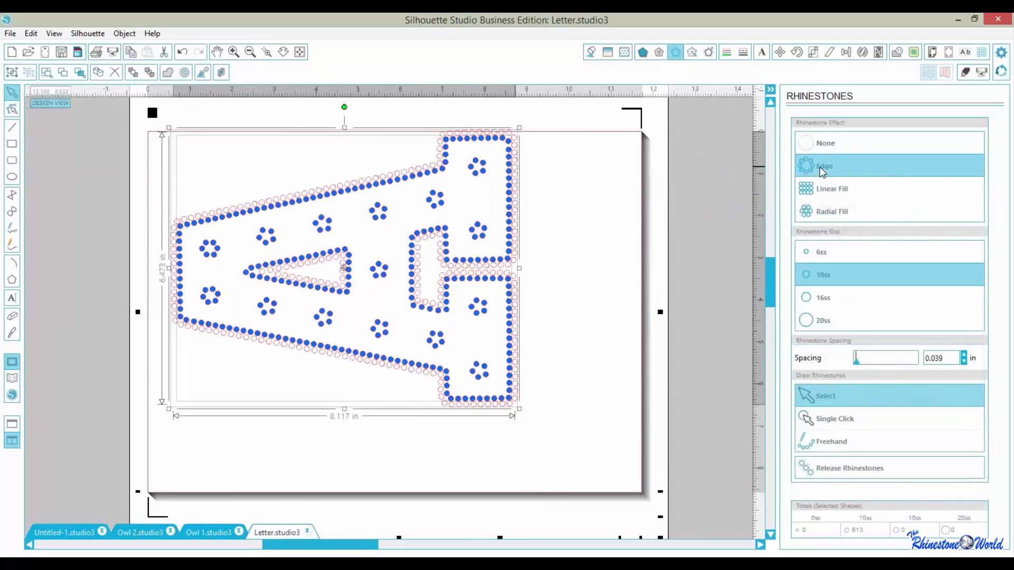
{"action": "key", "text": "ctrl+z"}
{"action": "left_click", "coordinate": [570, 306]}
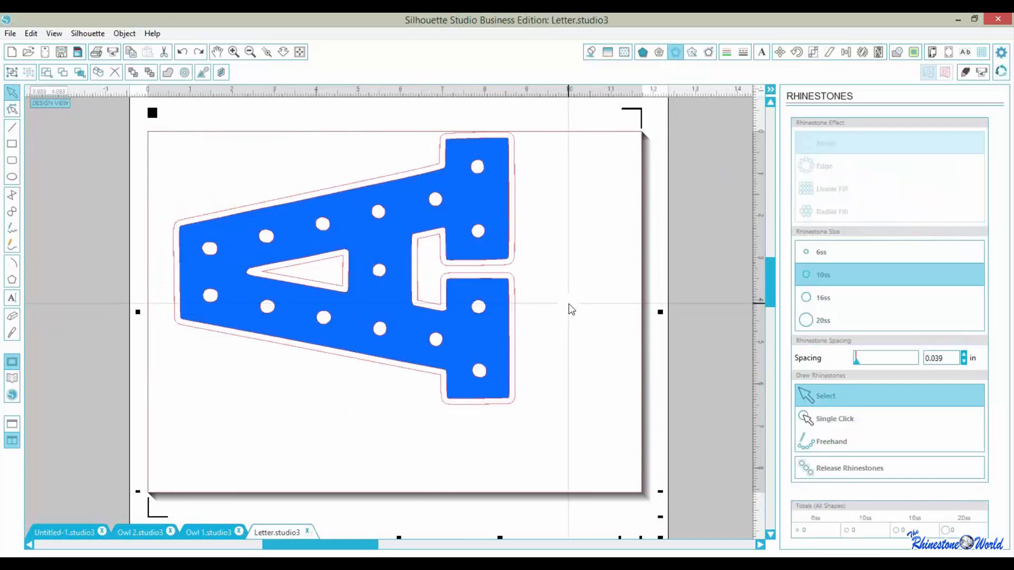
Apply a 10ss rhinestone Edge effect to the offset outline only.
{"action": "left_click", "coordinate": [429, 381]}
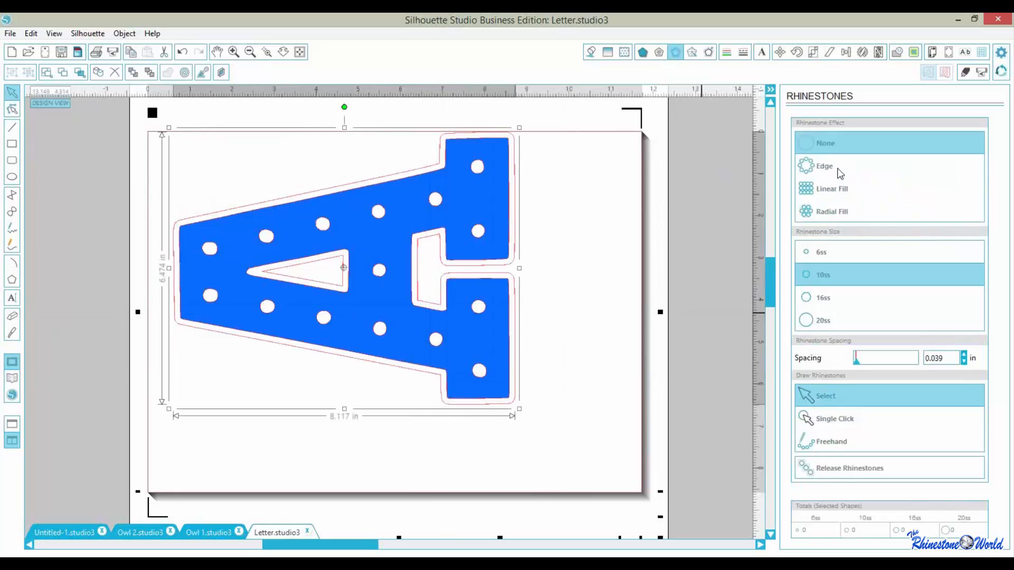
{"action": "left_click", "coordinate": [837, 169]}
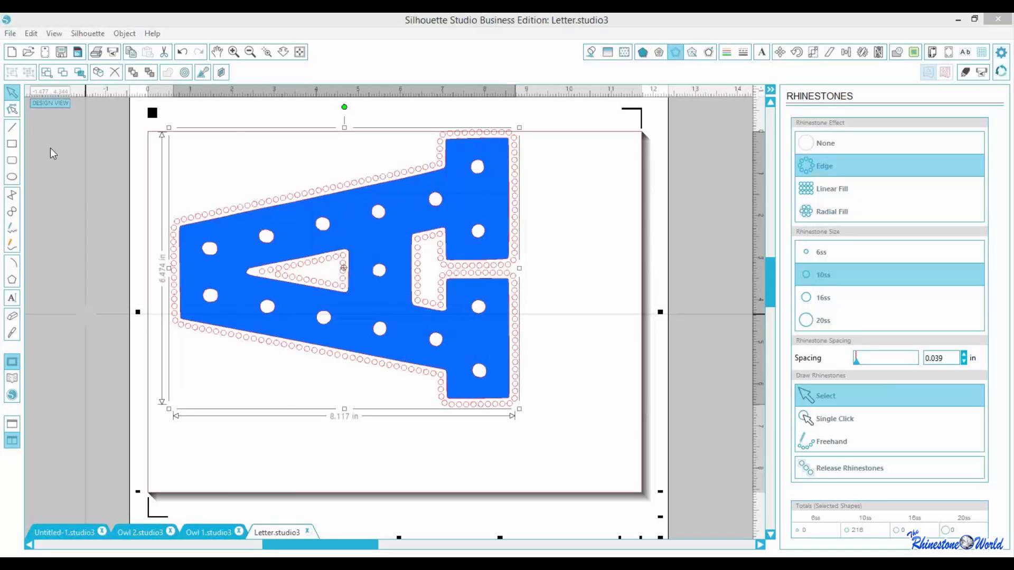
Import the Scraps 2 photo from file as a new PixScan image.
{"action": "left_click", "coordinate": [45, 51]}
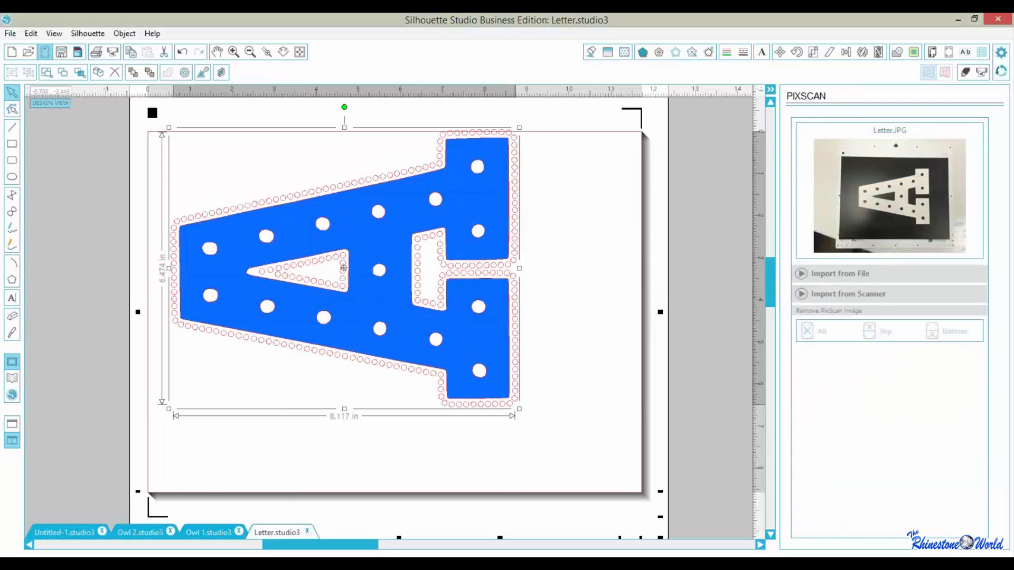
{"action": "left_click", "coordinate": [802, 273]}
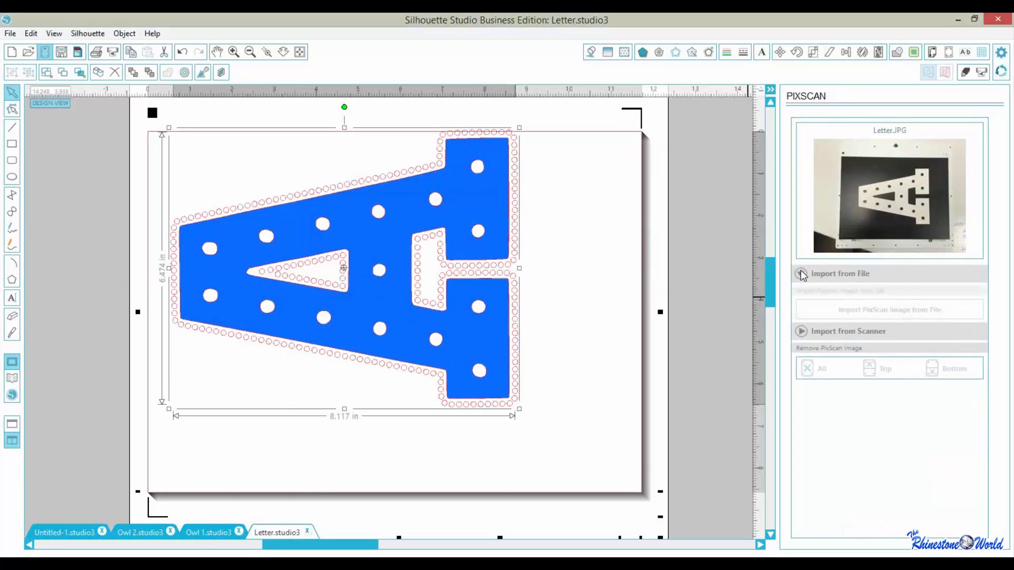
{"action": "left_click", "coordinate": [846, 311]}
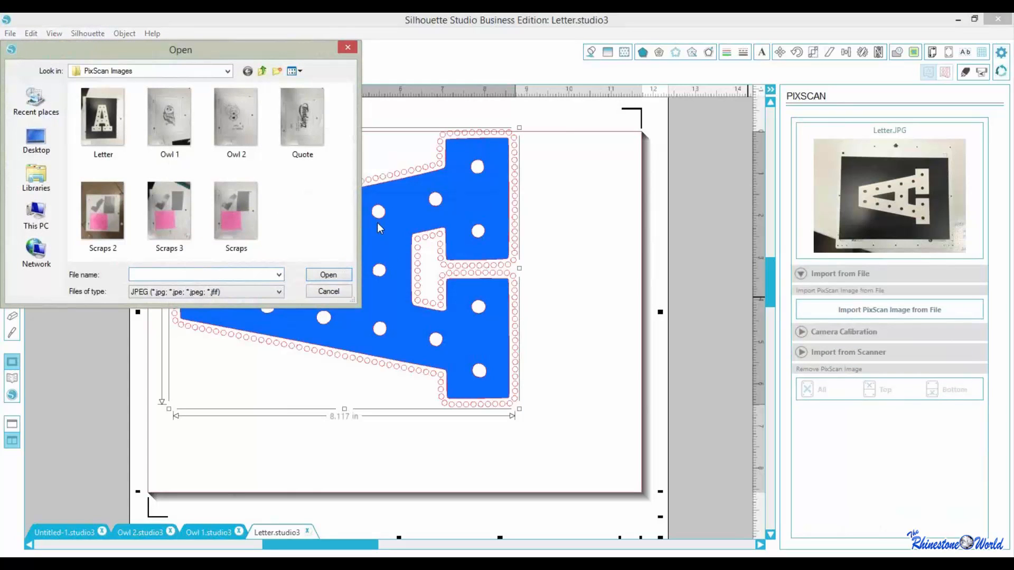
{"action": "left_click", "coordinate": [106, 214]}
{"action": "left_click", "coordinate": [328, 274]}
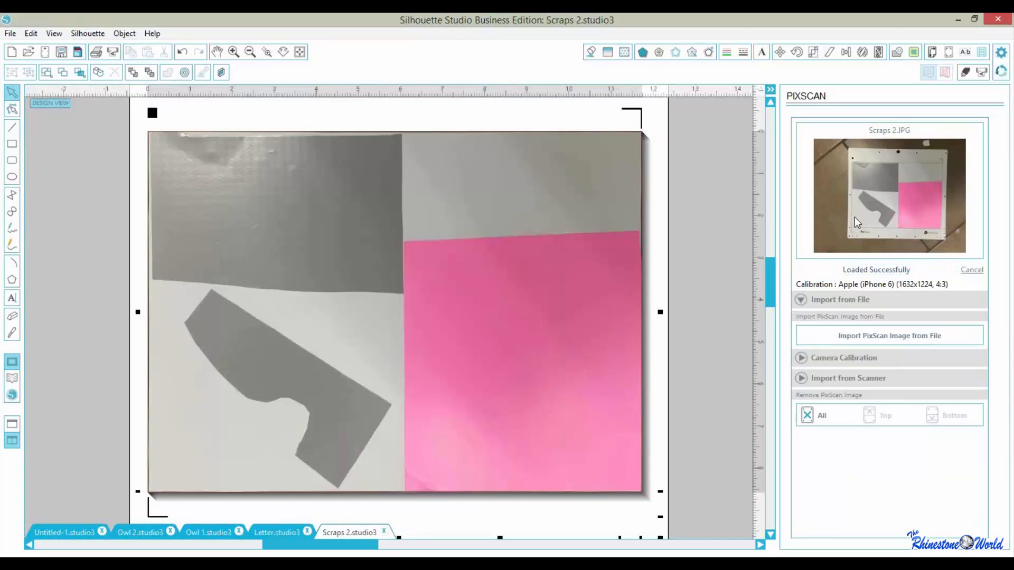
Examine the upper-left corner of the scraps photo against its border up close, and return to the full-page view.
{"action": "left_click", "coordinate": [266, 51]}
{"action": "left_click_drag", "start_coordinate": [187, 112], "coordinate": [236, 184]}
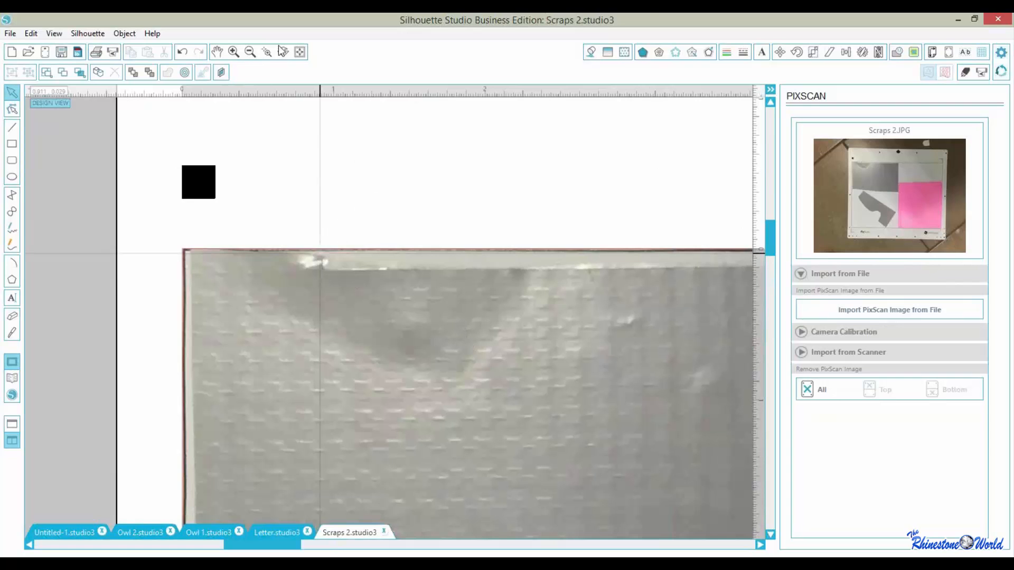
{"action": "left_click", "coordinate": [300, 52]}
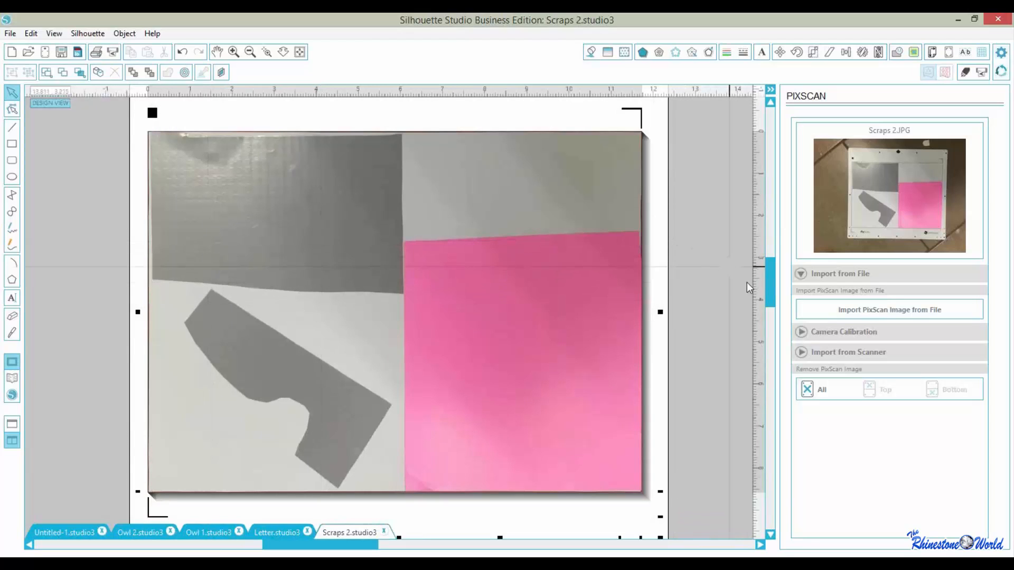
{"action": "mouse_move", "coordinate": [770, 277]}
{"action": "left_mouse_down"}
{"action": "mouse_move", "coordinate": [766, 286]}
{"action": "mouse_move", "coordinate": [766, 269]}
{"action": "left_mouse_up"}
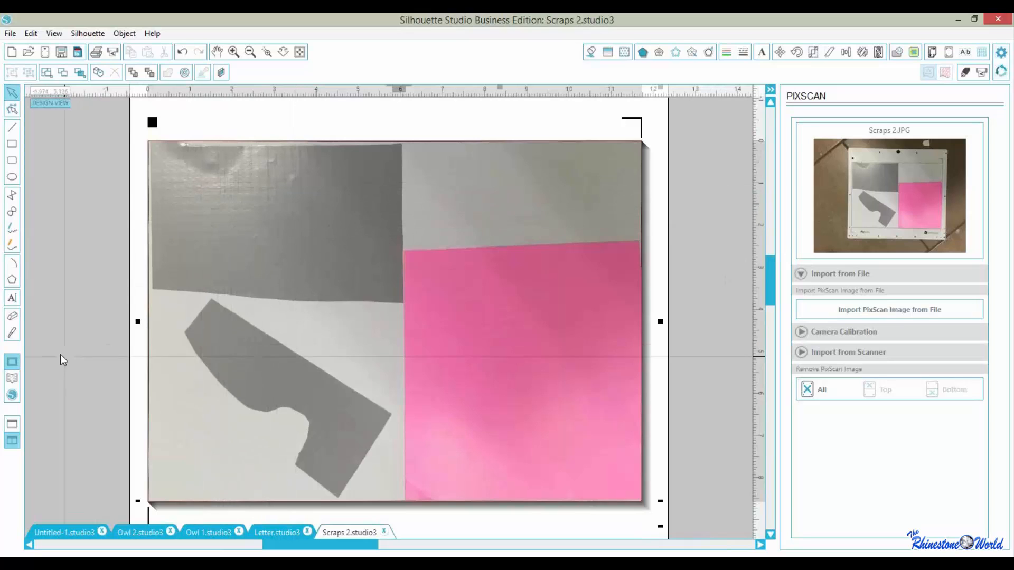
Add the surname as a text object on the upper dark gray scrap and set its font to AcmeFont.
{"action": "left_click", "coordinate": [11, 298]}
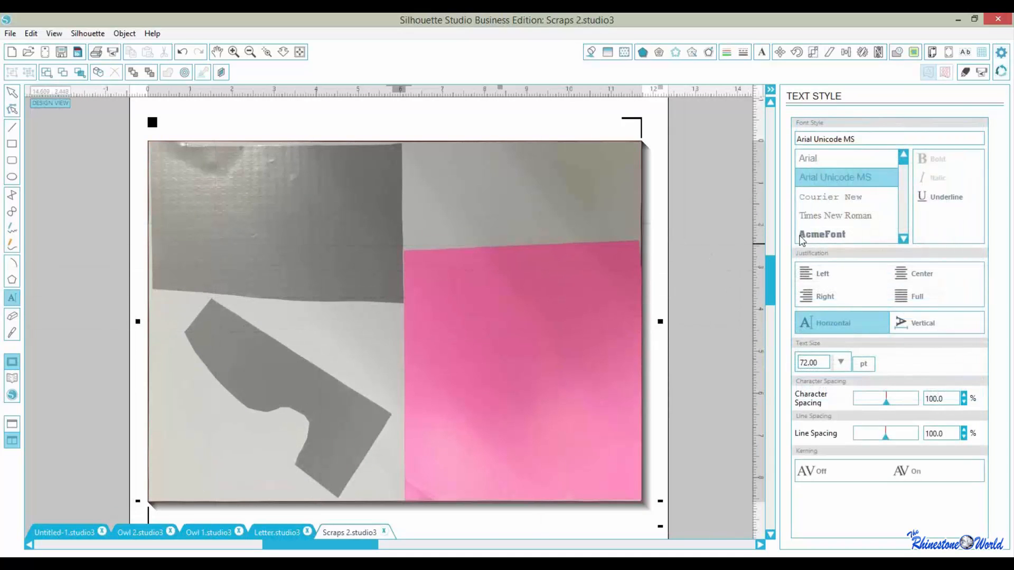
{"action": "left_click", "coordinate": [219, 217]}
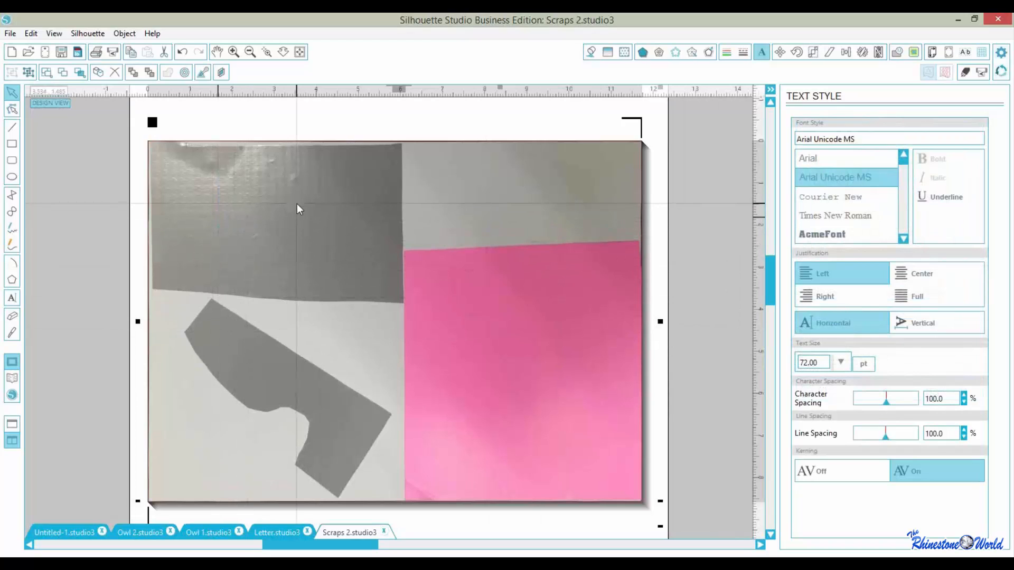
{"action": "type", "text": "Vassallo"}
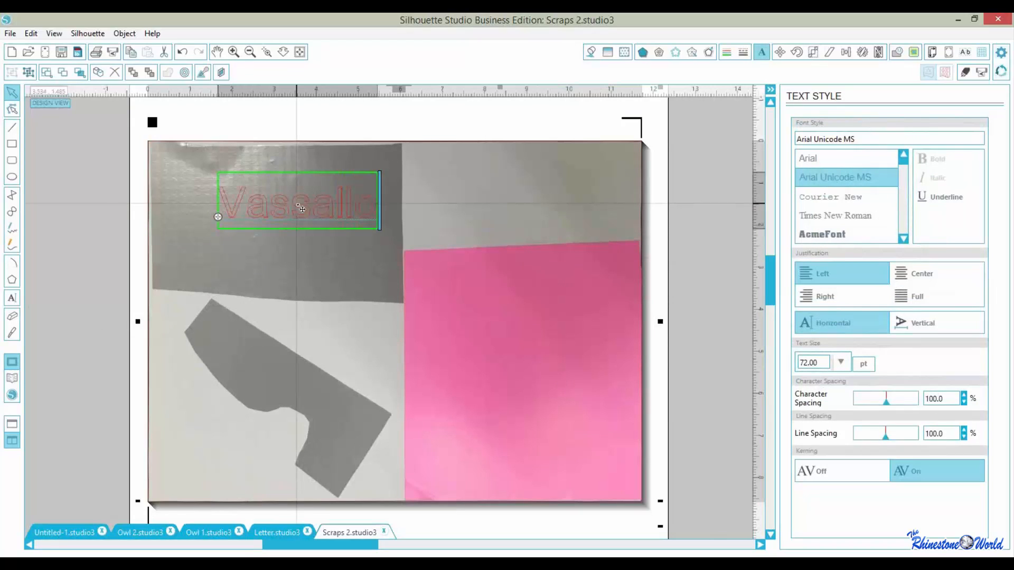
{"action": "left_click_drag", "start_coordinate": [374, 204], "coordinate": [205, 202]}
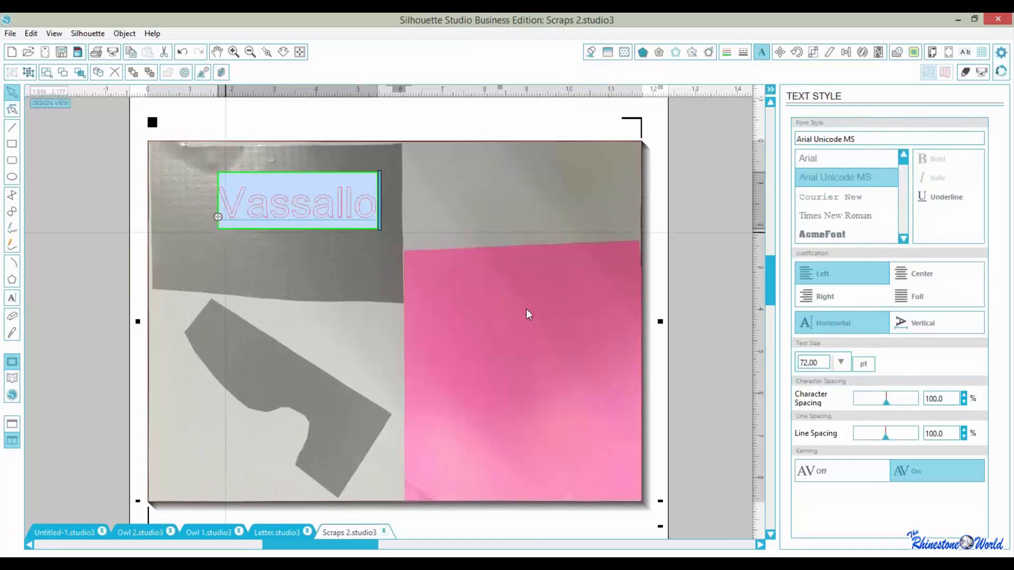
{"action": "left_click", "coordinate": [819, 236]}
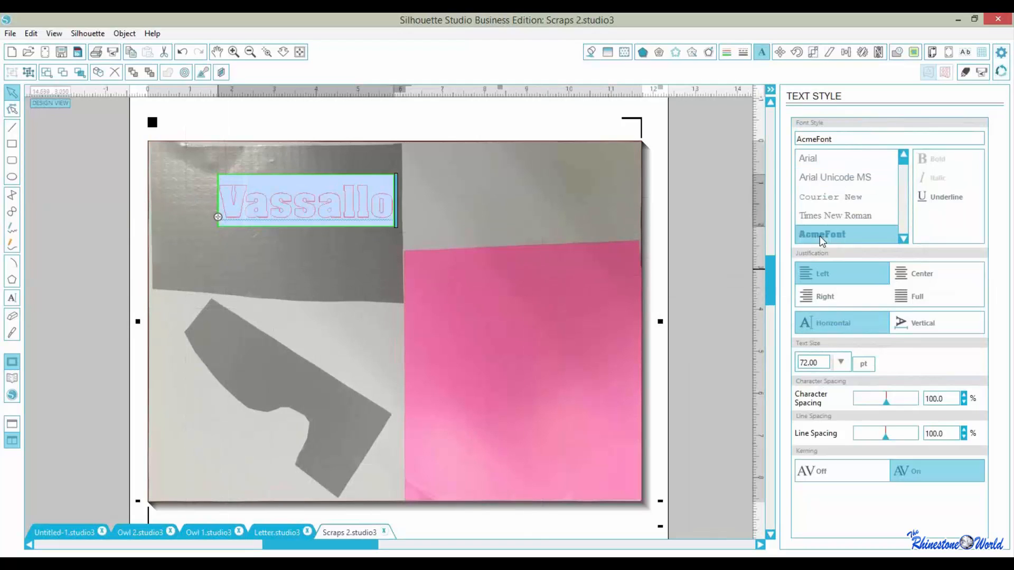
{"action": "left_click", "coordinate": [165, 172]}
Fill the surname text with white and move it into the upper-left corner of the dark gray scrap.
{"action": "left_click", "coordinate": [238, 210]}
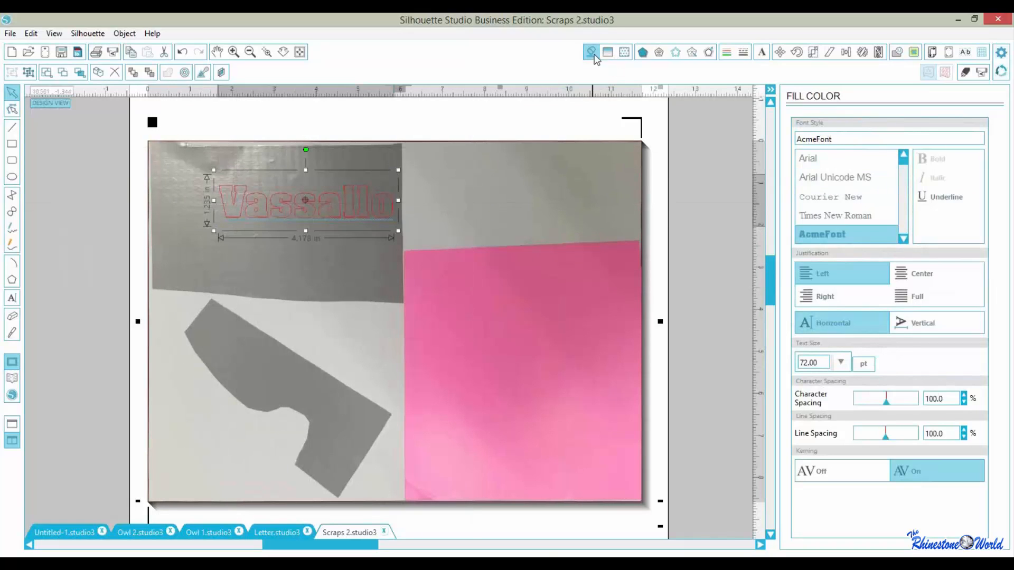
{"action": "left_click", "coordinate": [804, 147]}
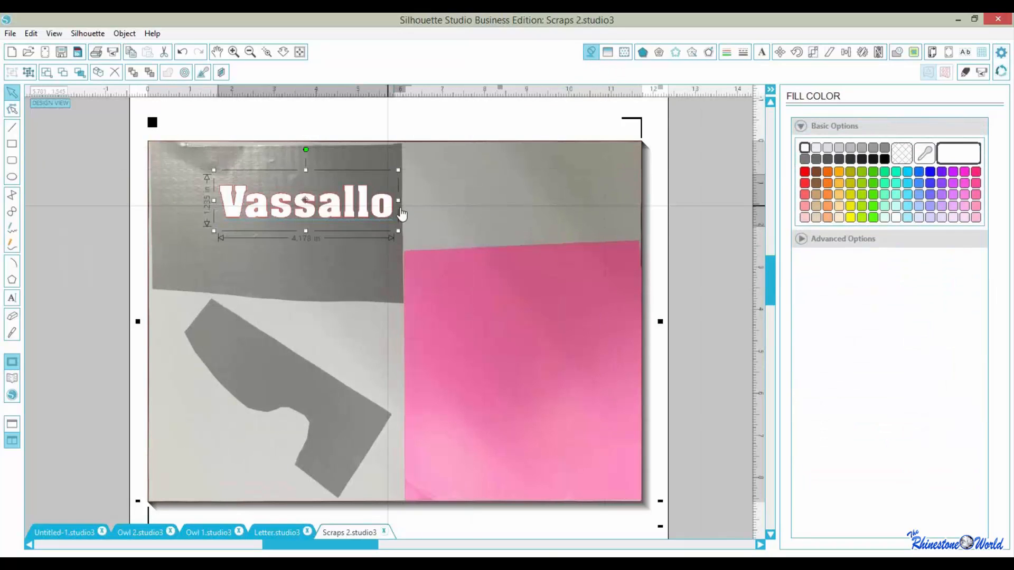
{"action": "left_click_drag", "start_coordinate": [330, 208], "coordinate": [266, 179]}
Flip the white text horizontally and shift it slightly up along the dark gray scrap's top edge.
{"action": "right_click", "coordinate": [265, 179]}
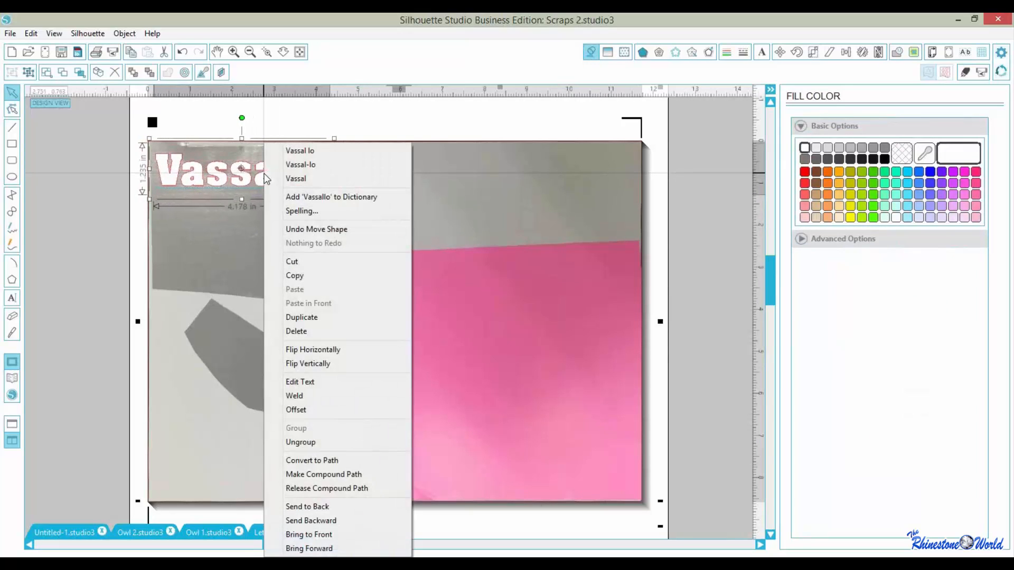
{"action": "left_click", "coordinate": [309, 350]}
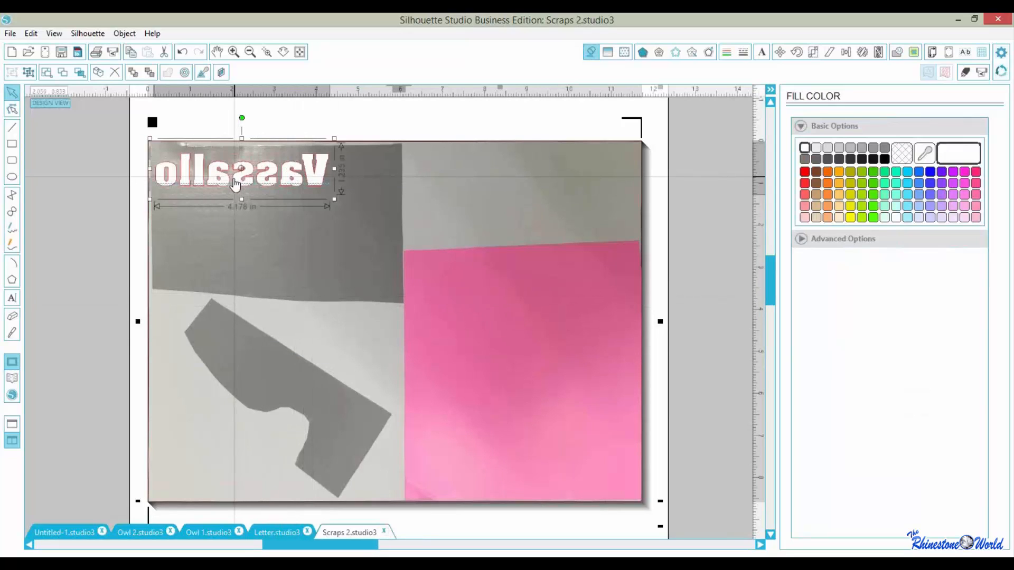
{"action": "left_click_drag", "start_coordinate": [222, 180], "coordinate": [225, 183]}
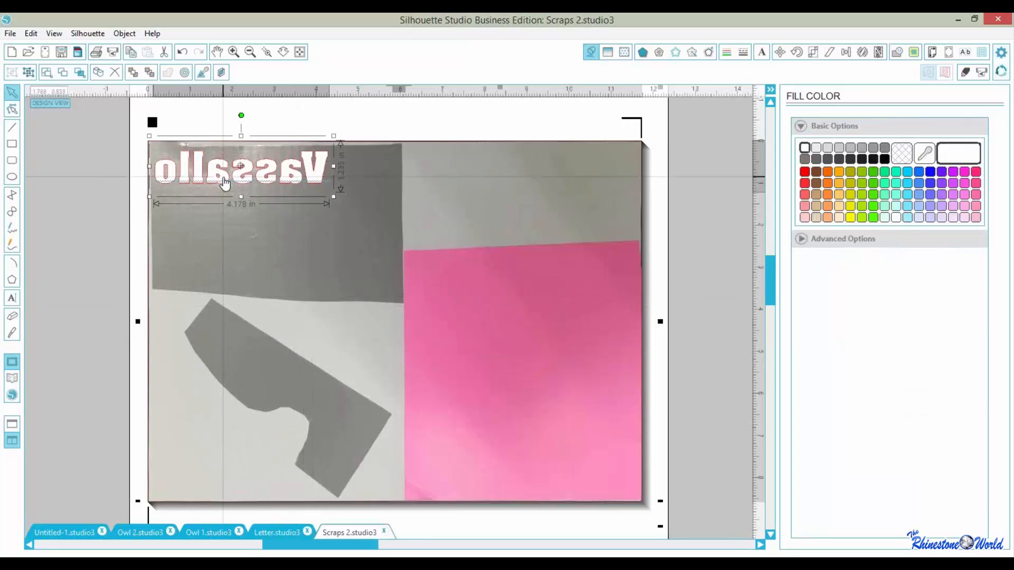
Copy the mirrored text three times below the original, stacking the four rows closely down the dark gray scrap.
{"action": "left_click", "coordinate": [863, 53]}
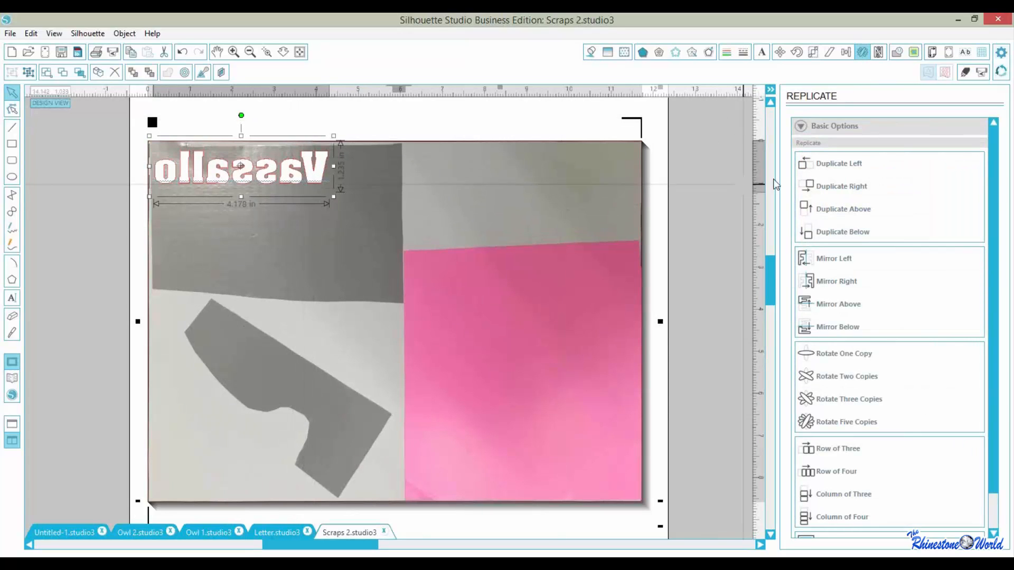
{"action": "left_click", "coordinate": [845, 236]}
{"action": "left_click", "coordinate": [845, 235]}
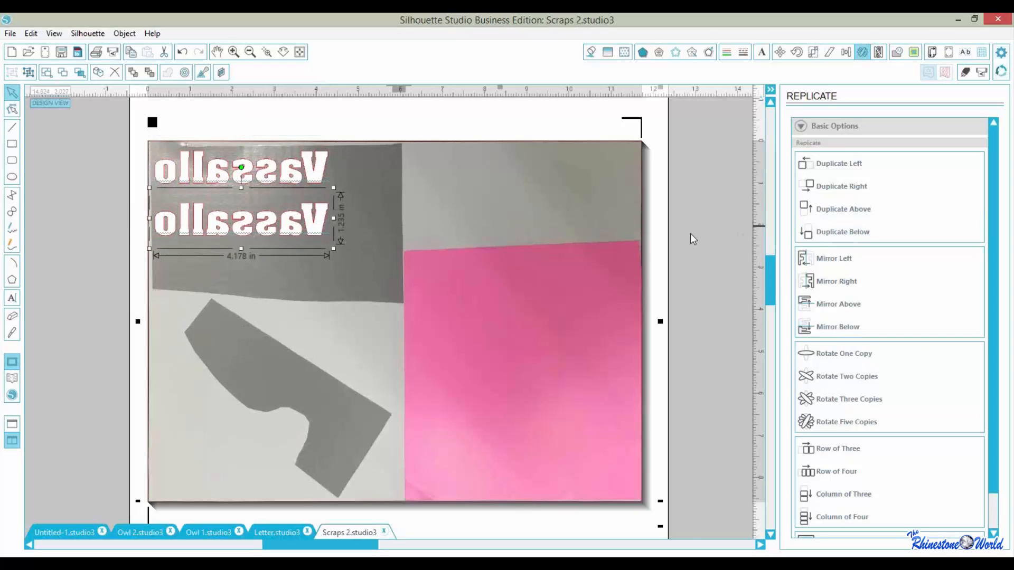
{"action": "left_click_drag", "start_coordinate": [290, 231], "coordinate": [286, 215]}
{"action": "left_click_drag", "start_coordinate": [267, 280], "coordinate": [265, 244]}
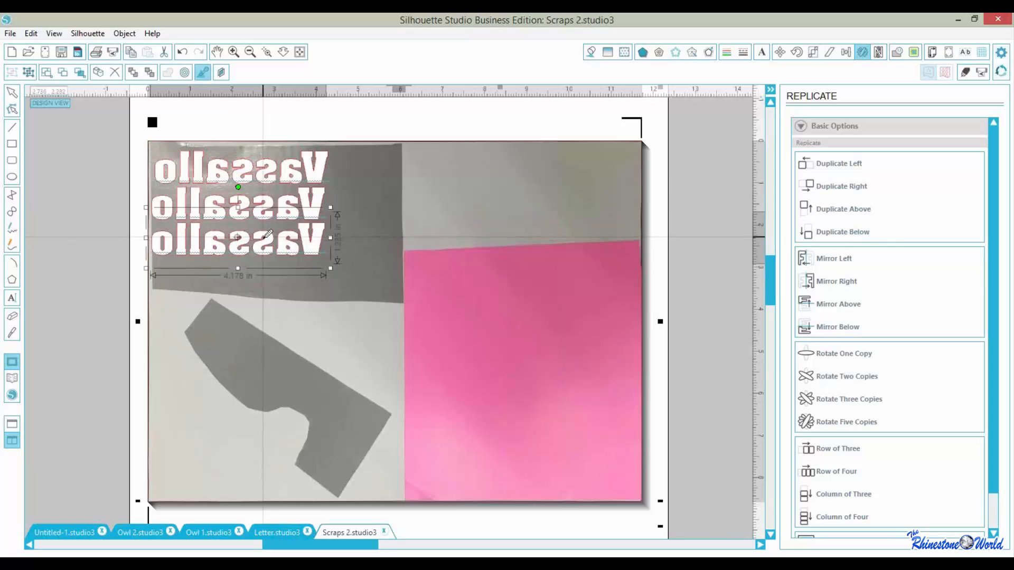
{"action": "key", "text": "ctrl+d"}
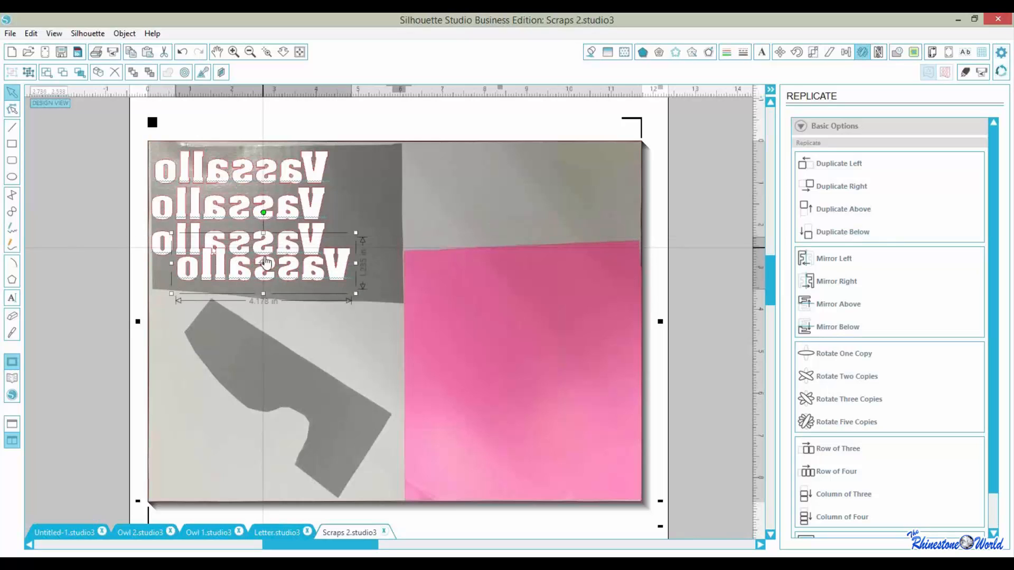
{"action": "left_click_drag", "start_coordinate": [279, 275], "coordinate": [252, 277]}
Move the top text row slightly up and nudge the second row up close beneath it.
{"action": "left_click", "coordinate": [284, 185]}
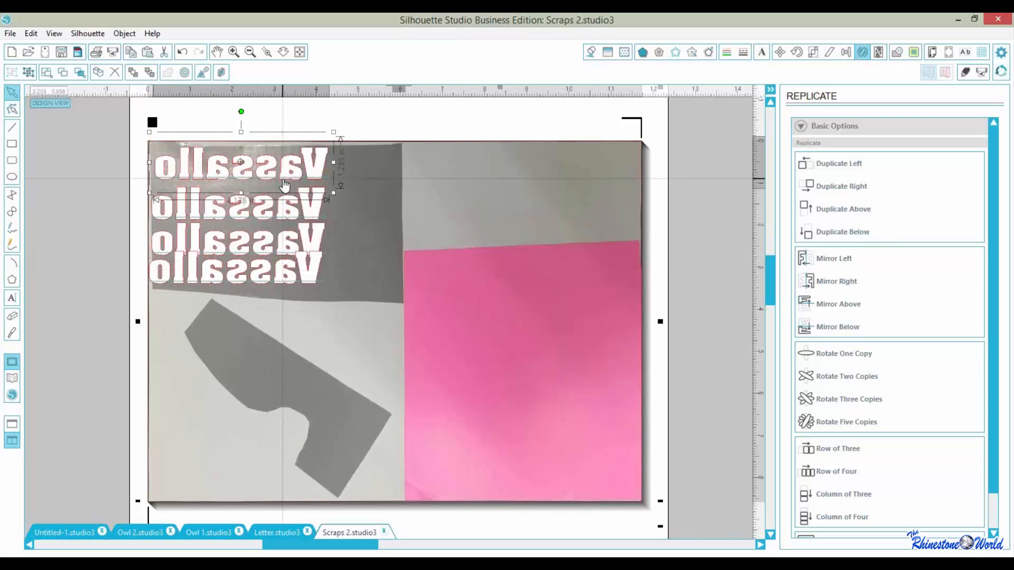
{"action": "left_click", "coordinate": [284, 207]}
{"action": "key", "text": "Up"}
{"action": "key", "text": "Up"}
{"action": "key", "text": "Up"}
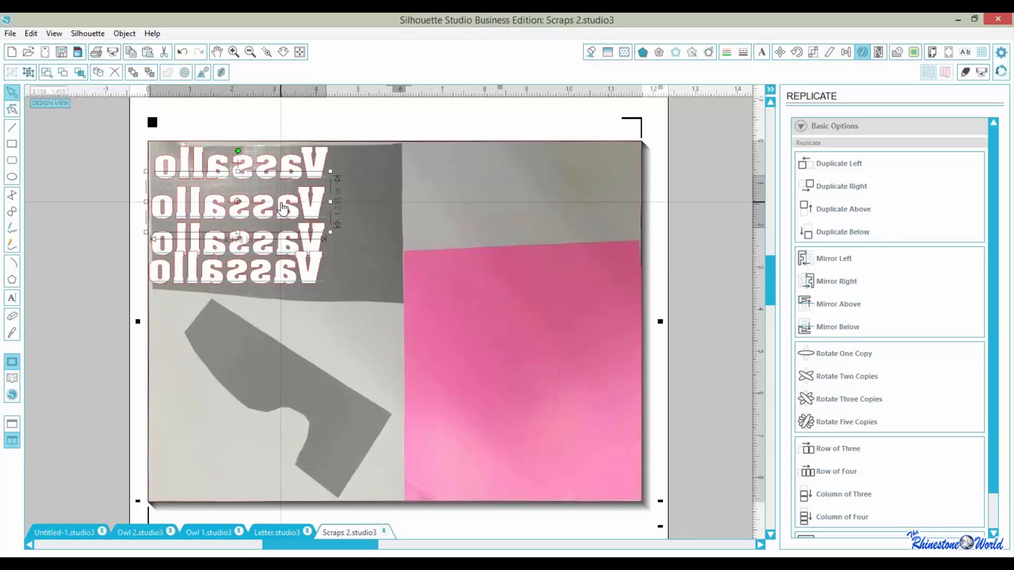
{"action": "key", "text": "Up"}
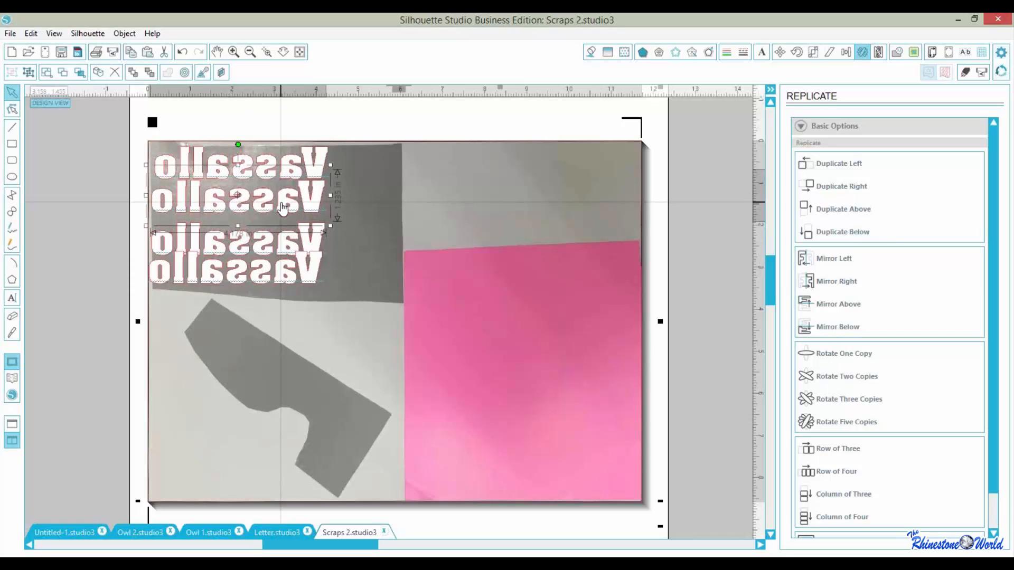
Nudge the third text row up to close the gap below the second row.
{"action": "left_click", "coordinate": [274, 242]}
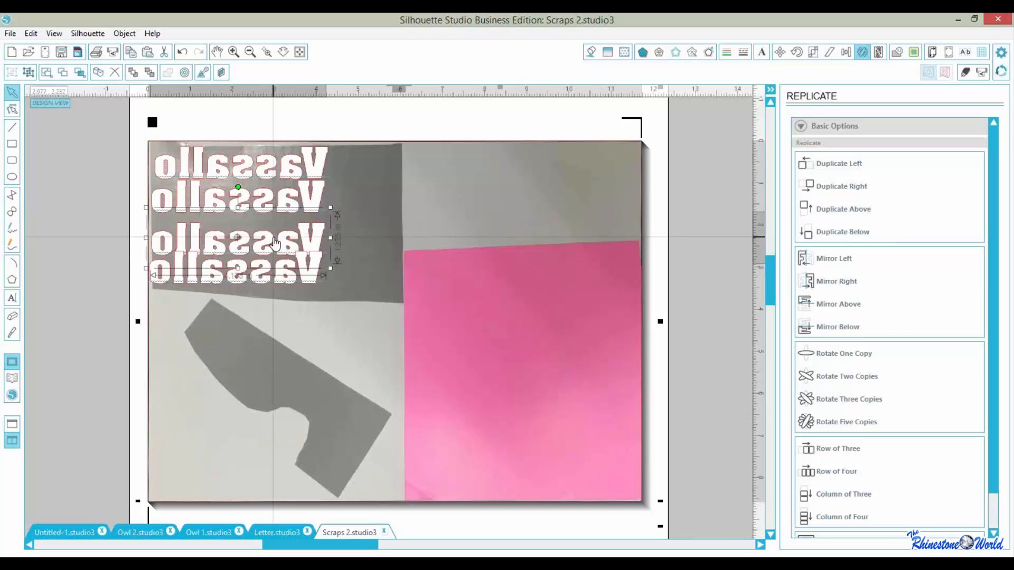
{"action": "key", "text": "Up"}
{"action": "key", "text": "Up"}
{"action": "key", "text": "Up"}
{"action": "key", "text": "Up"}
{"action": "key", "text": "Up"}
{"action": "key", "text": "Up"}
{"action": "key", "text": "Up"}
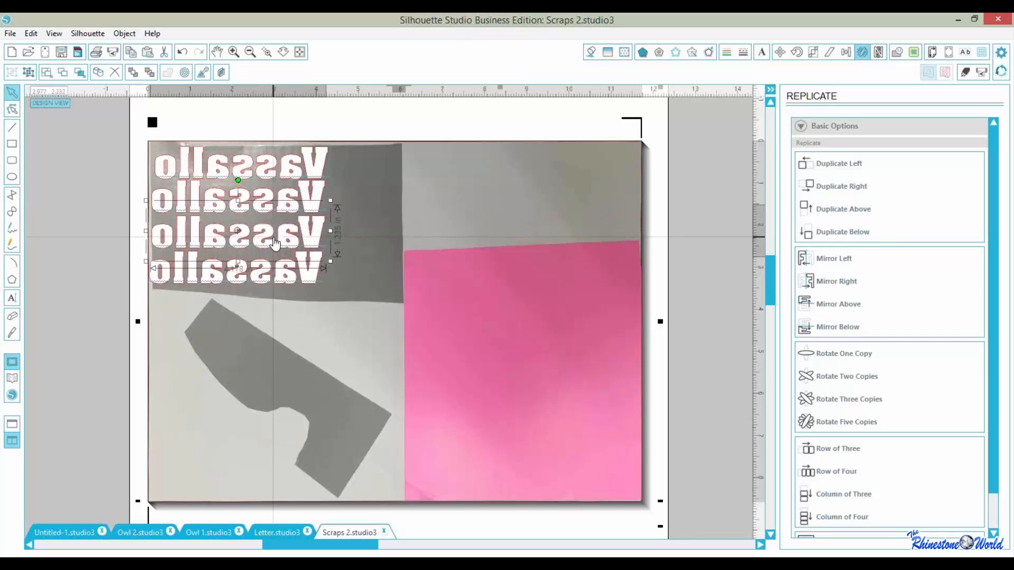
Nudge the bottom text row right so it lies fully on the scrap, in line with the top row.
{"action": "left_click", "coordinate": [272, 277]}
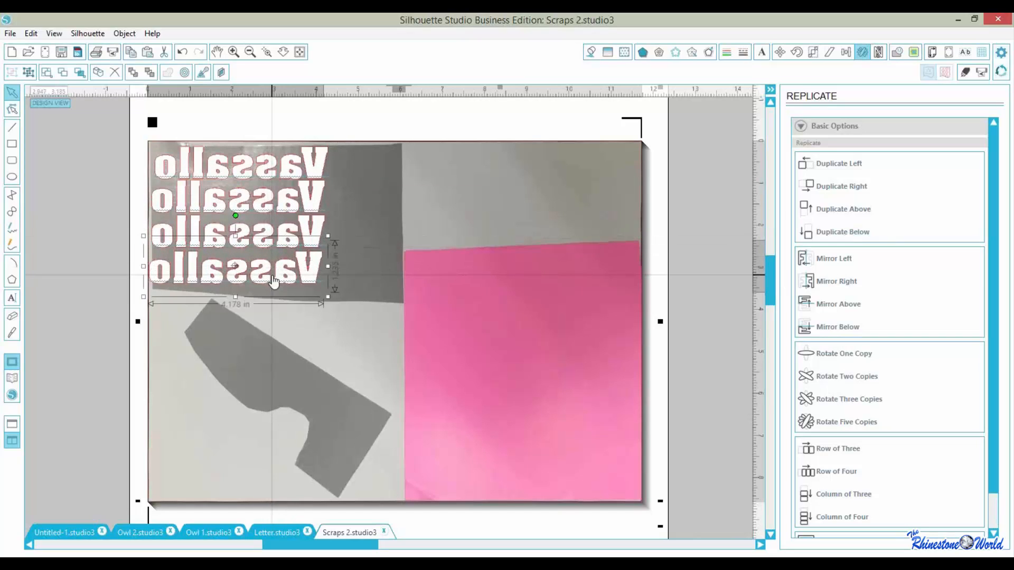
{"action": "key", "text": "Right"}
{"action": "key", "text": "Right"}
{"action": "key", "text": "Right"}
{"action": "key", "text": "Right"}
{"action": "key", "text": "Right"}
{"action": "key", "text": "Right"}
{"action": "key", "text": "Right"}
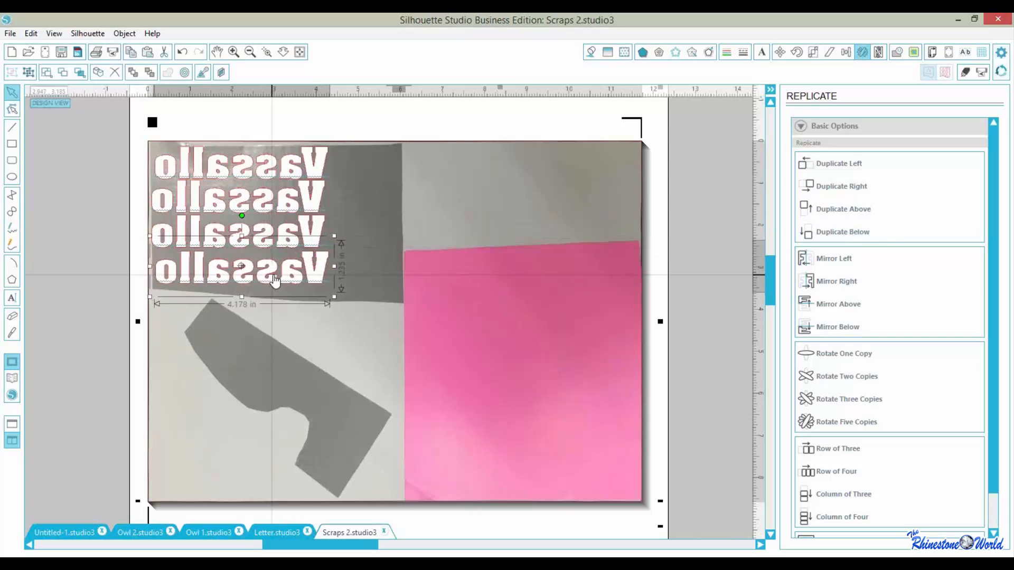
Nudge the third and second text rows slightly right toward the left edge line of the other rows.
{"action": "left_click", "coordinate": [263, 241]}
{"action": "key", "text": "Right"}
{"action": "key", "text": "Right"}
{"action": "key", "text": "Right"}
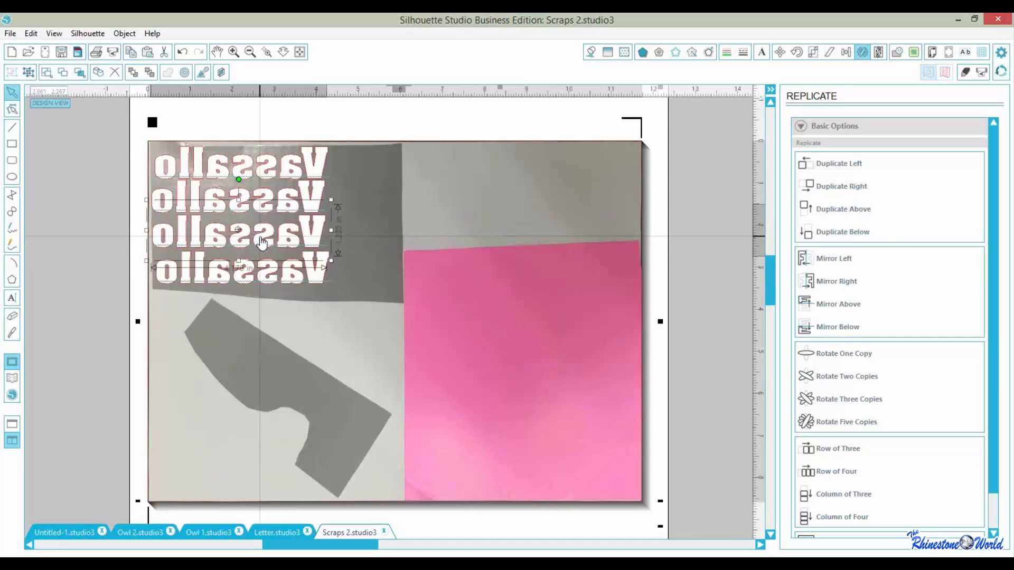
{"action": "left_click", "coordinate": [265, 207]}
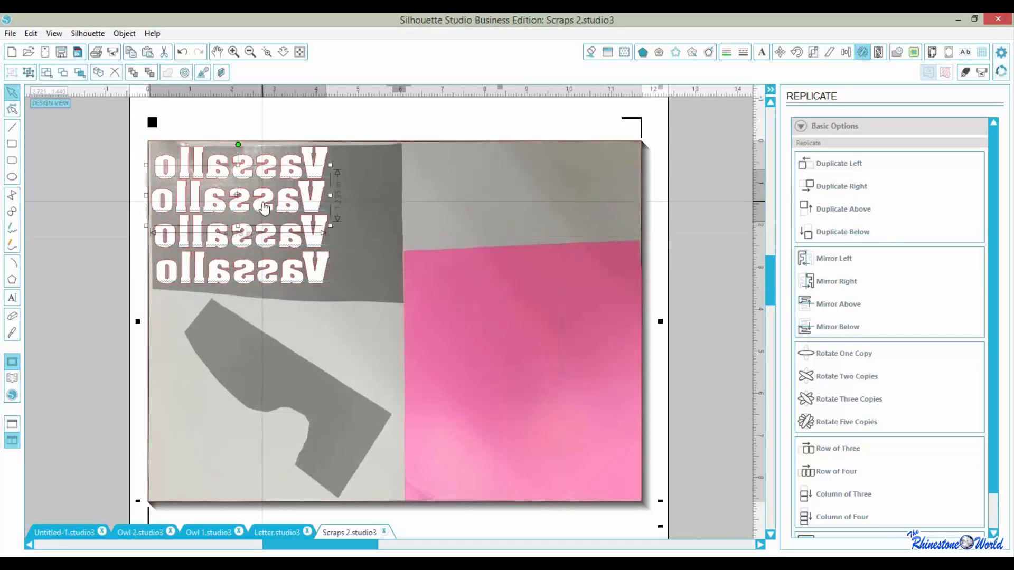
{"action": "key", "text": "Right"}
{"action": "key", "text": "Right"}
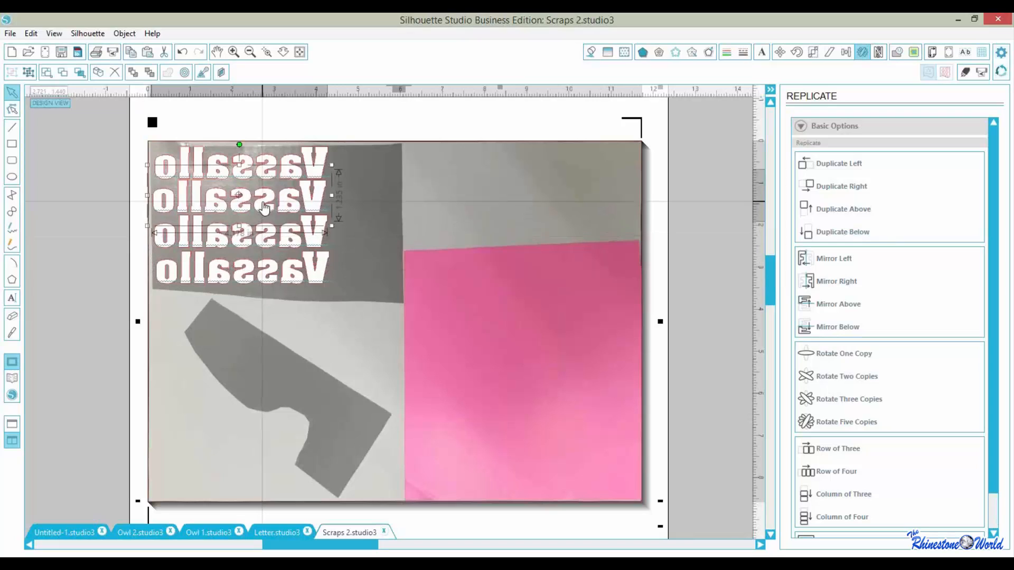
Nudge the top and bottom text rows slightly down on the dark gray scrap.
{"action": "left_click", "coordinate": [391, 171]}
{"action": "left_click", "coordinate": [309, 161]}
{"action": "key", "text": "Down"}
{"action": "key", "text": "Down"}
{"action": "key", "text": "Down"}
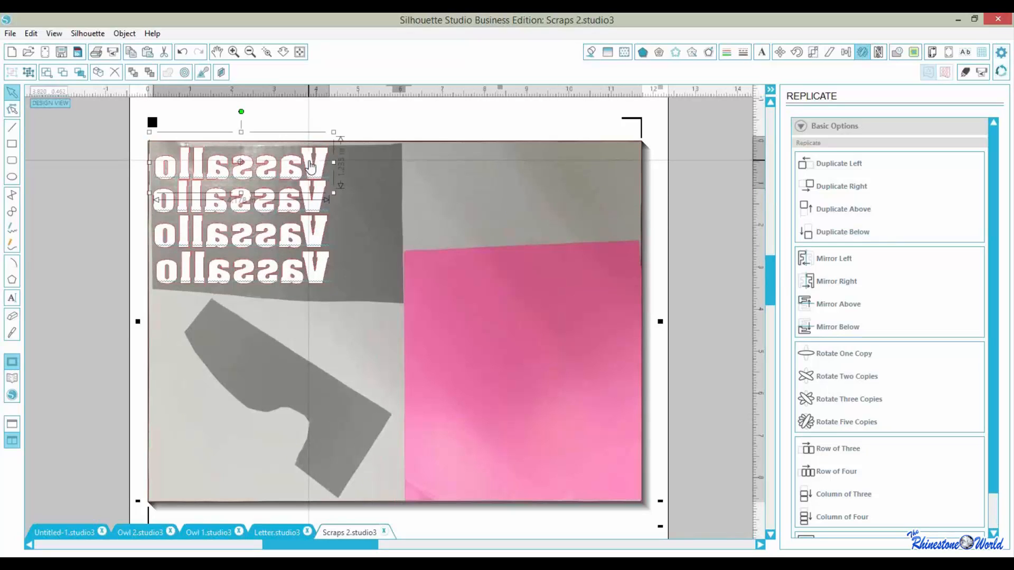
{"action": "left_click", "coordinate": [305, 273]}
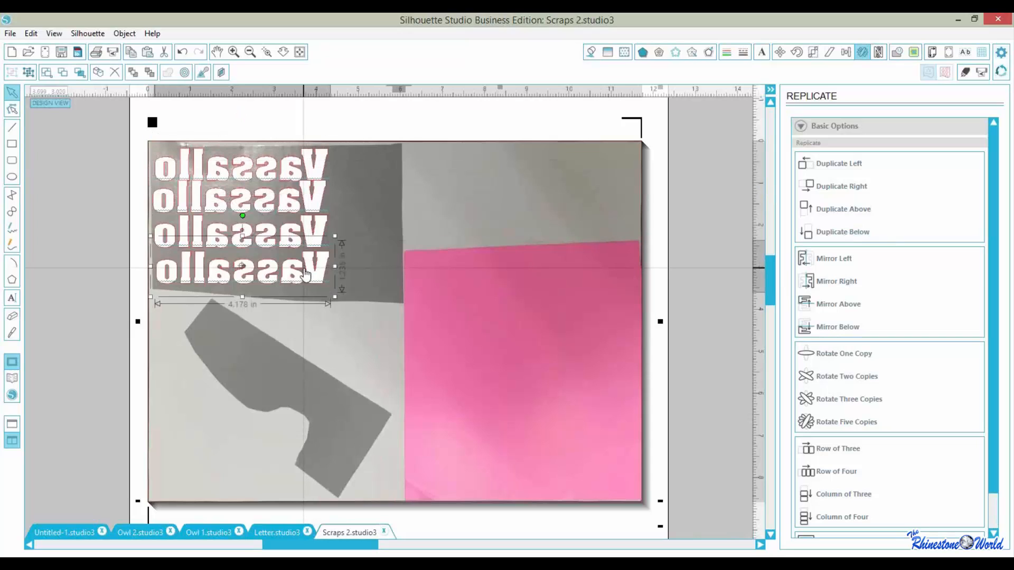
{"action": "left_click", "coordinate": [341, 294]}
Select all four text rows and space them evenly in the vertical direction.
{"action": "left_click_drag", "start_coordinate": [305, 299], "coordinate": [287, 148]}
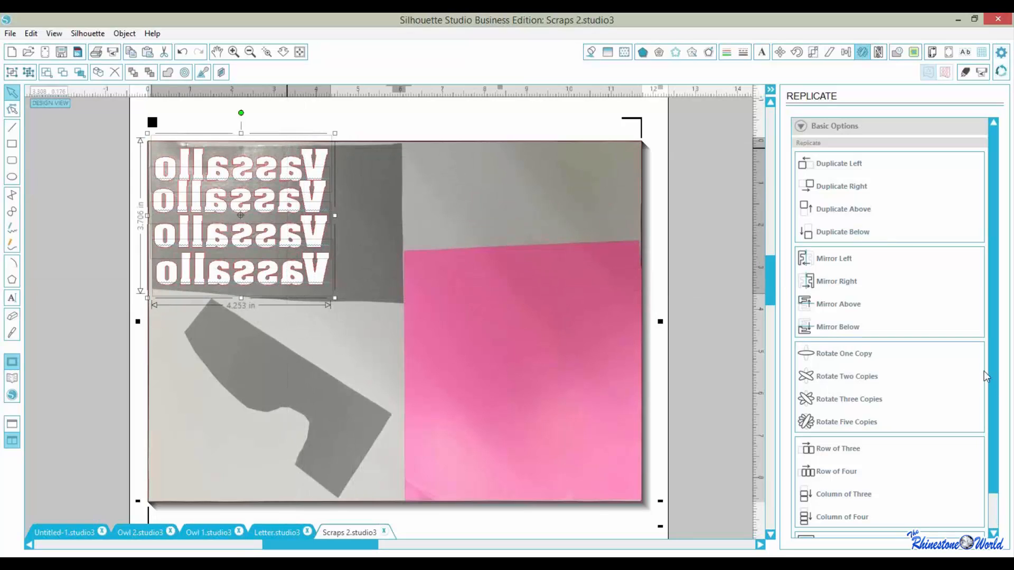
{"action": "left_click_drag", "start_coordinate": [997, 361], "coordinate": [995, 400]}
{"action": "left_click", "coordinate": [847, 51]}
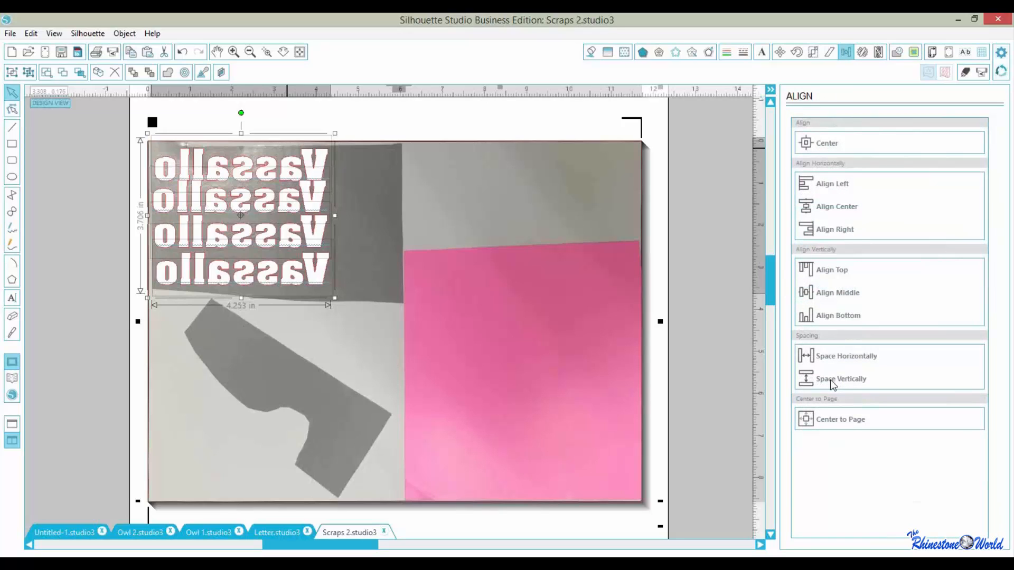
{"action": "left_click", "coordinate": [831, 380]}
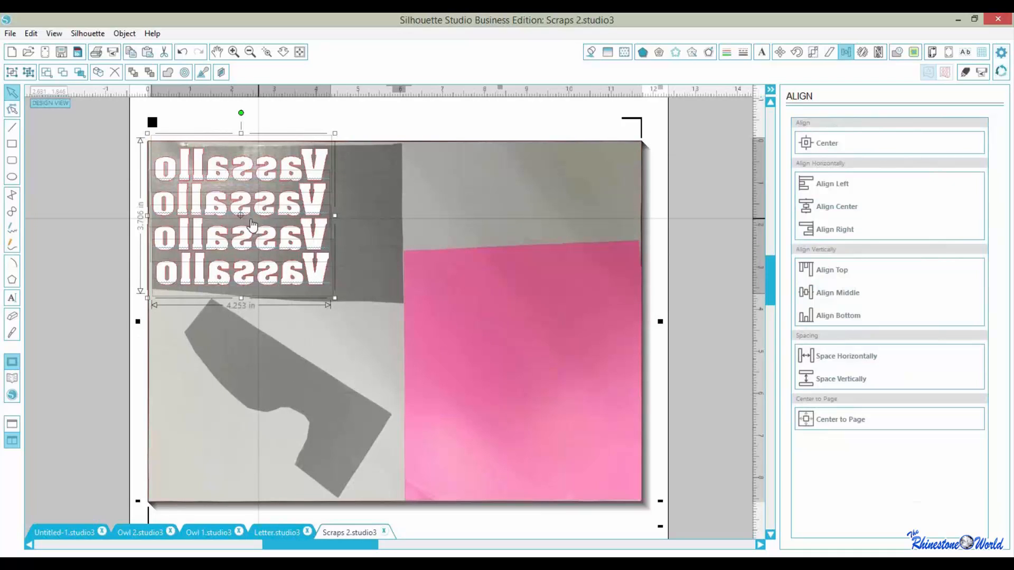
{"action": "left_click", "coordinate": [362, 284]}
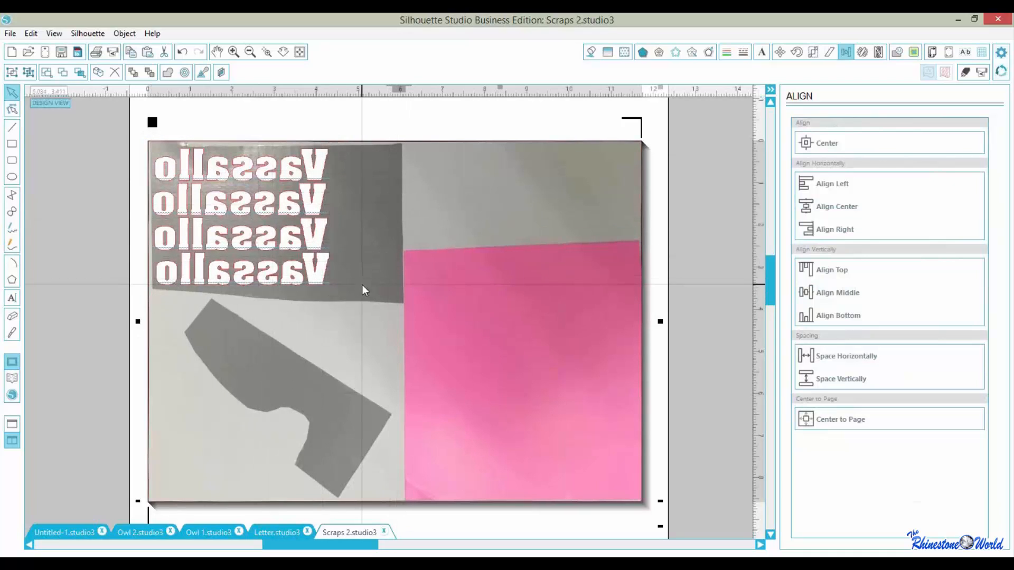
Duplicate the bottom text row and rotate the copy to vertical beside the four rows on the dark gray scrap.
{"action": "left_click", "coordinate": [312, 285]}
{"action": "key", "text": "ctrl+d"}
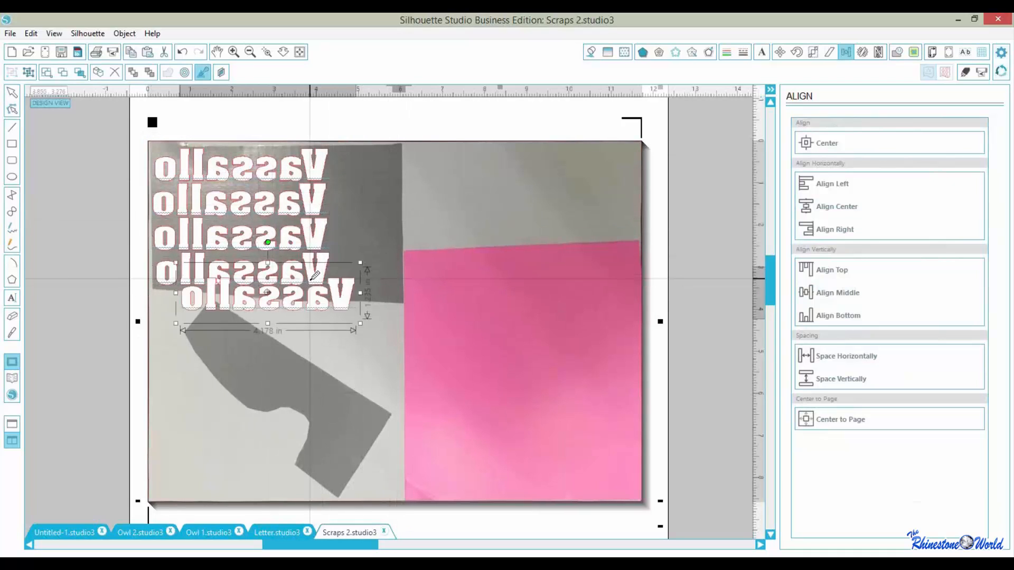
{"action": "left_click_drag", "start_coordinate": [322, 310], "coordinate": [407, 235]}
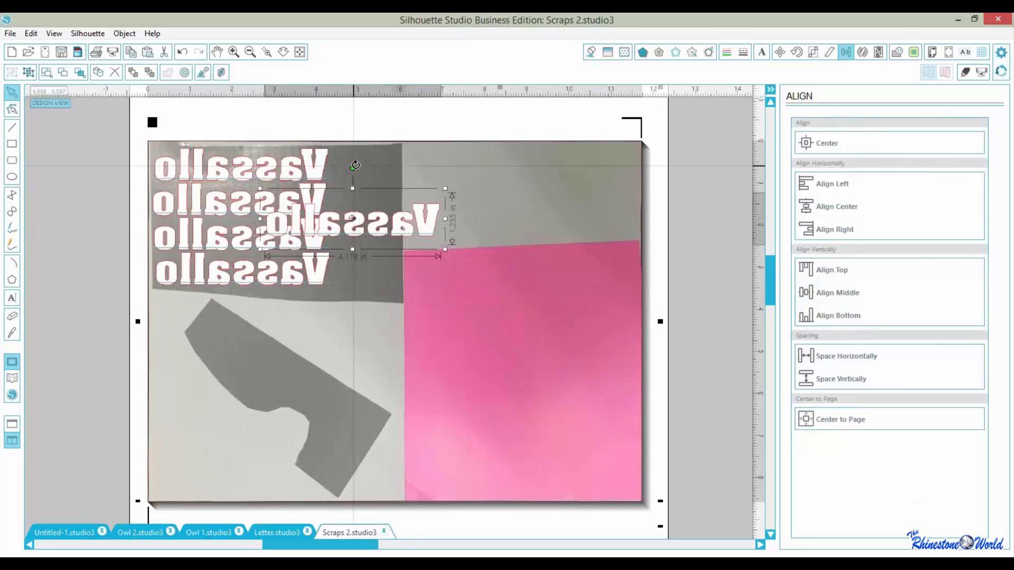
{"action": "left_click_drag", "start_coordinate": [355, 165], "coordinate": [401, 221]}
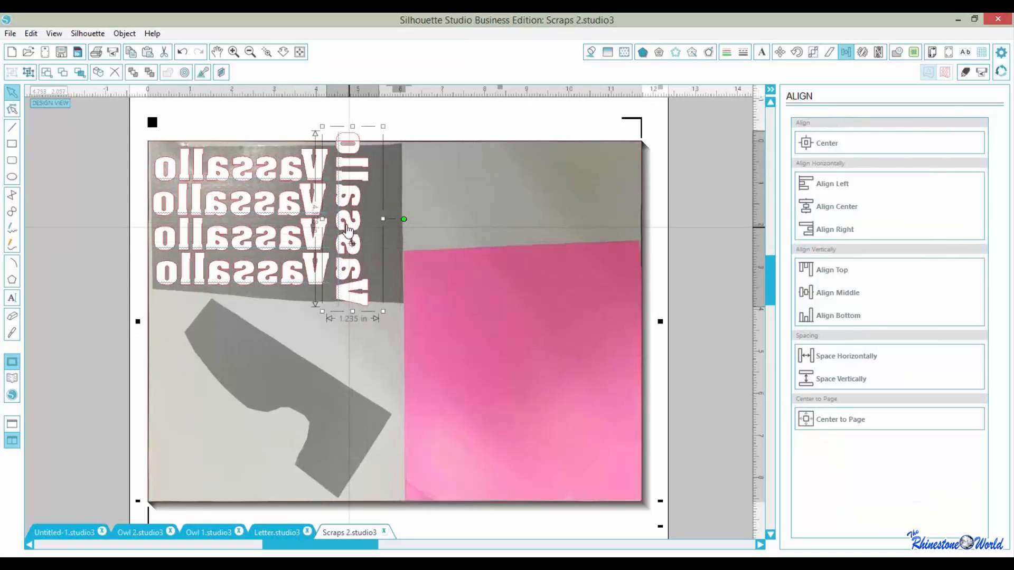
Move the vertical copy onto the irregular gray scrap and rotate it to run along the scrap's long slanted upper edge.
{"action": "left_click_drag", "start_coordinate": [342, 261], "coordinate": [303, 421]}
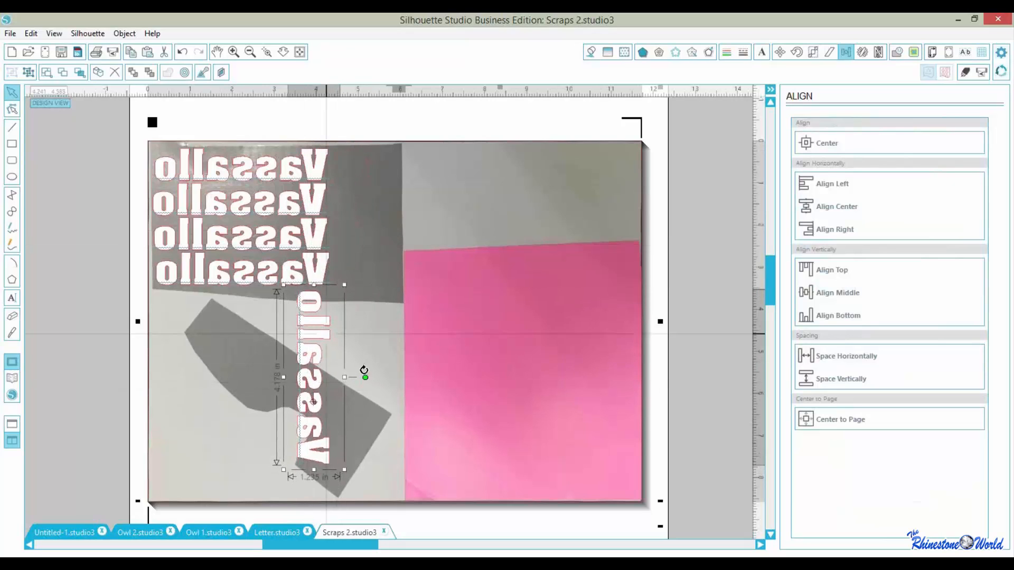
{"action": "left_click_drag", "start_coordinate": [365, 377], "coordinate": [324, 333]}
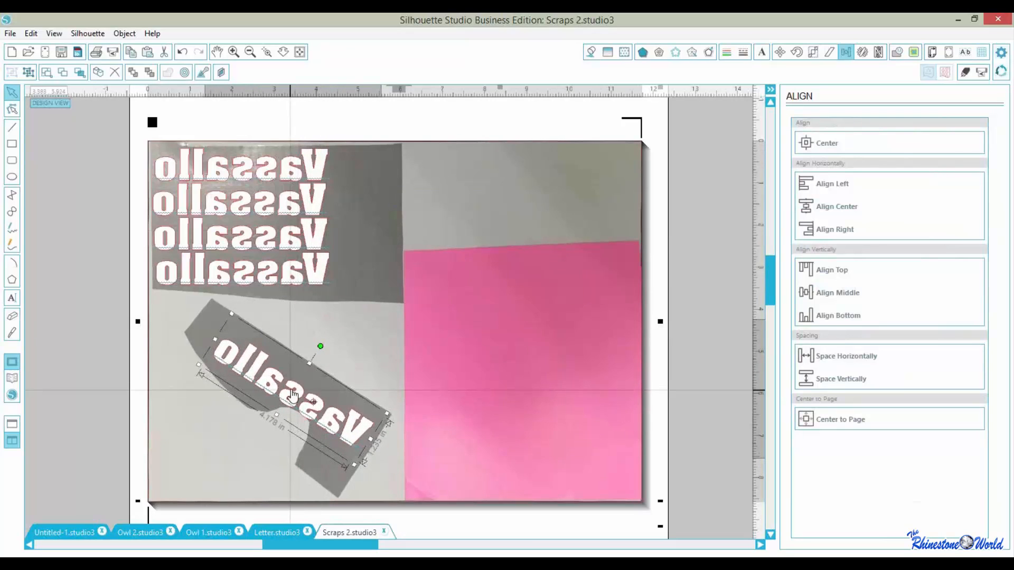
{"action": "left_click_drag", "start_coordinate": [291, 397], "coordinate": [277, 372]}
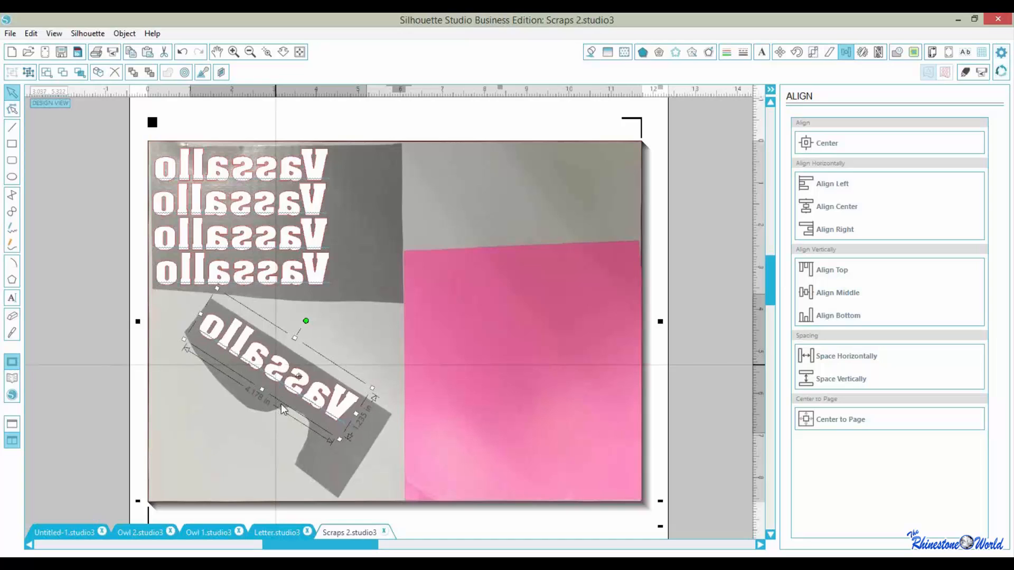
{"action": "left_click", "coordinate": [335, 468]}
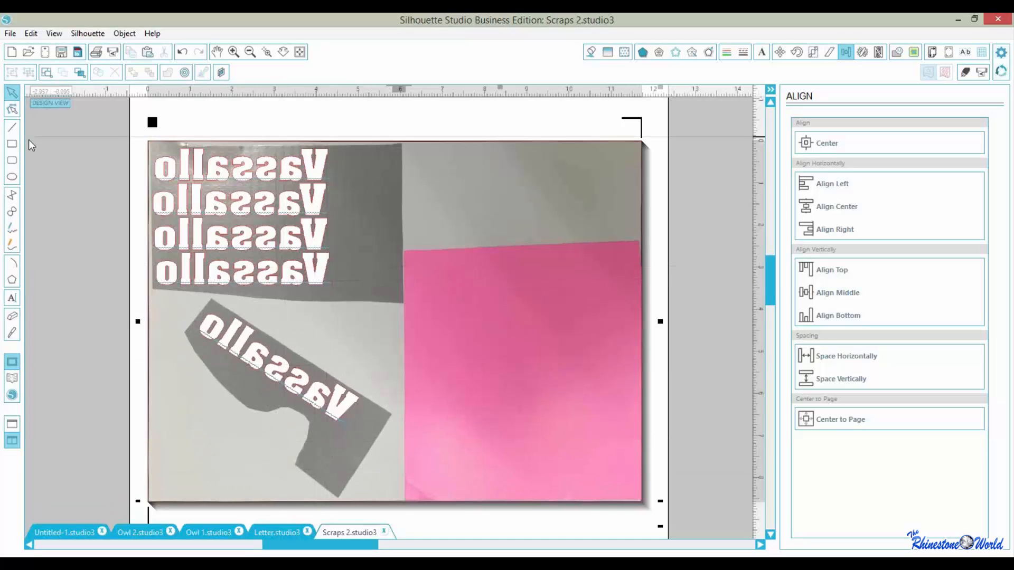
Add the text "20" at the upper edge of the pink scrap and set its font to AcmeFont.
{"action": "left_click", "coordinate": [12, 297]}
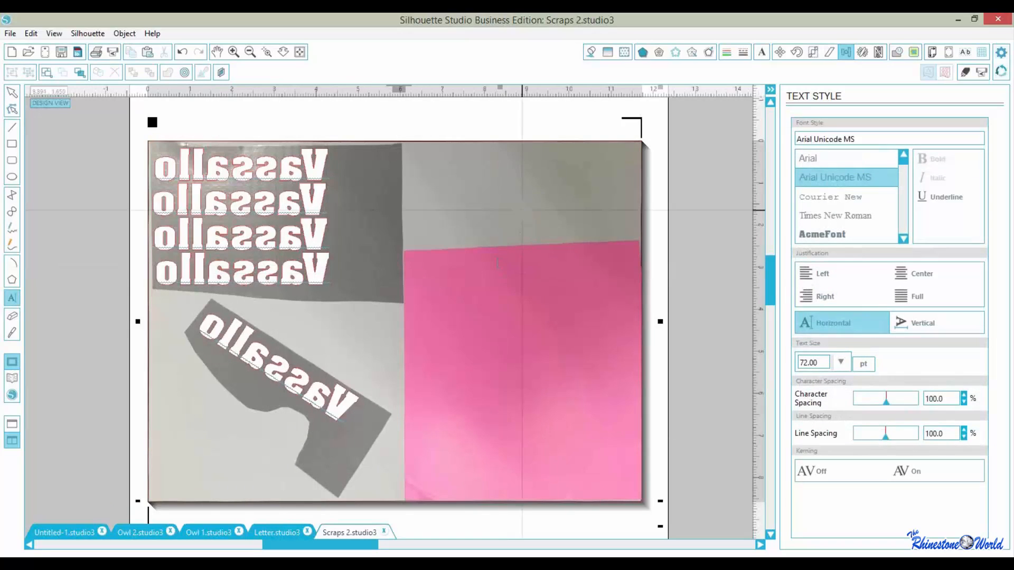
{"action": "left_click", "coordinate": [497, 262]}
{"action": "type", "text": "20"}
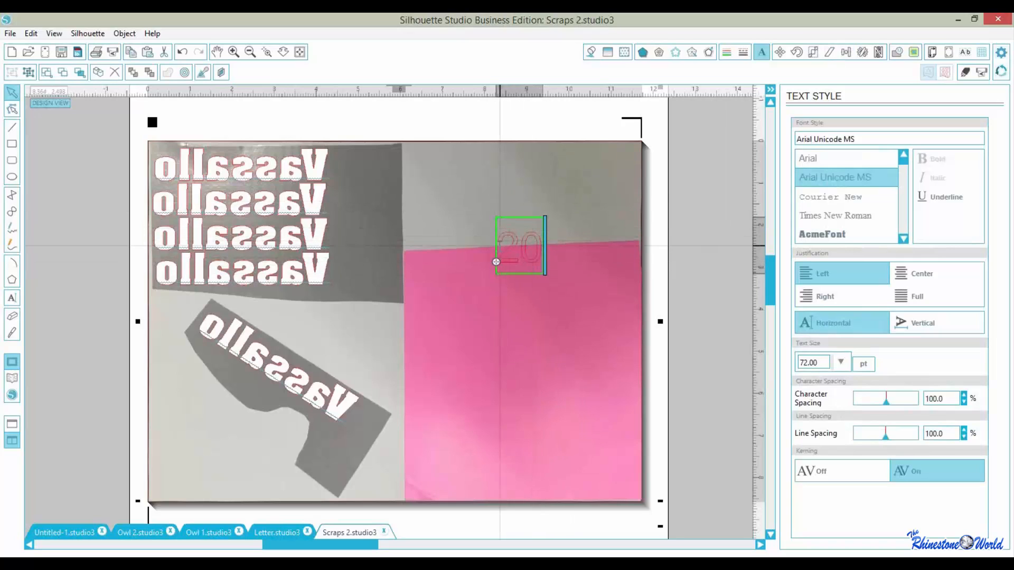
{"action": "double_click", "coordinate": [498, 244]}
{"action": "left_click", "coordinate": [828, 238]}
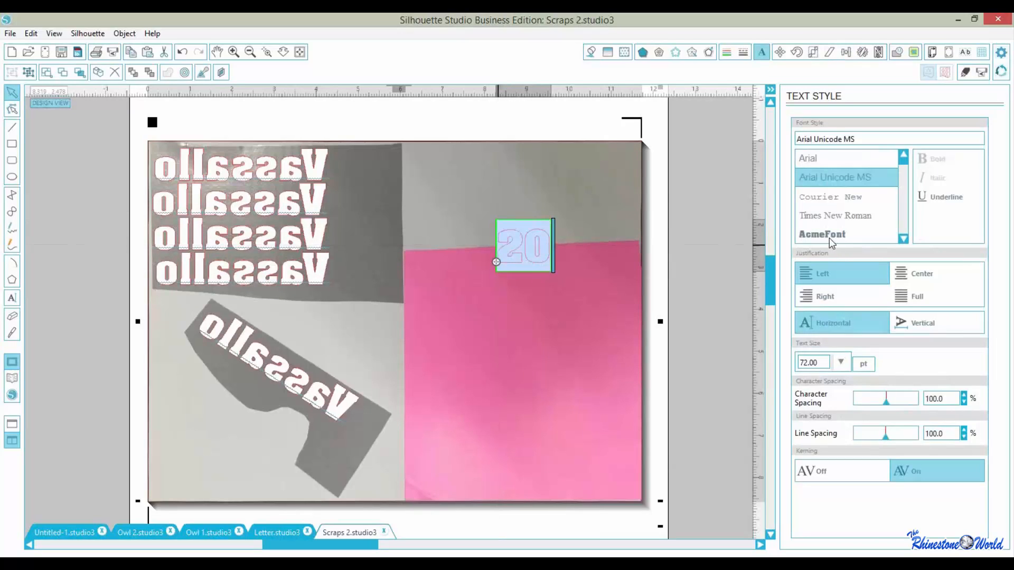
Flip the "20" text horizontally and fill it with white.
{"action": "right_click", "coordinate": [523, 236]}
{"action": "left_click", "coordinate": [559, 349]}
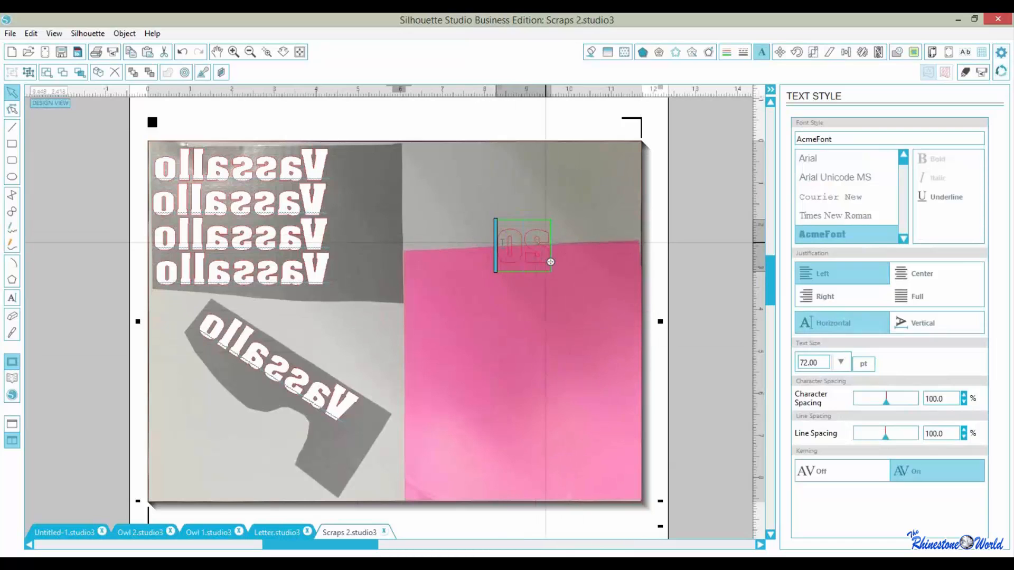
{"action": "left_click", "coordinate": [591, 52]}
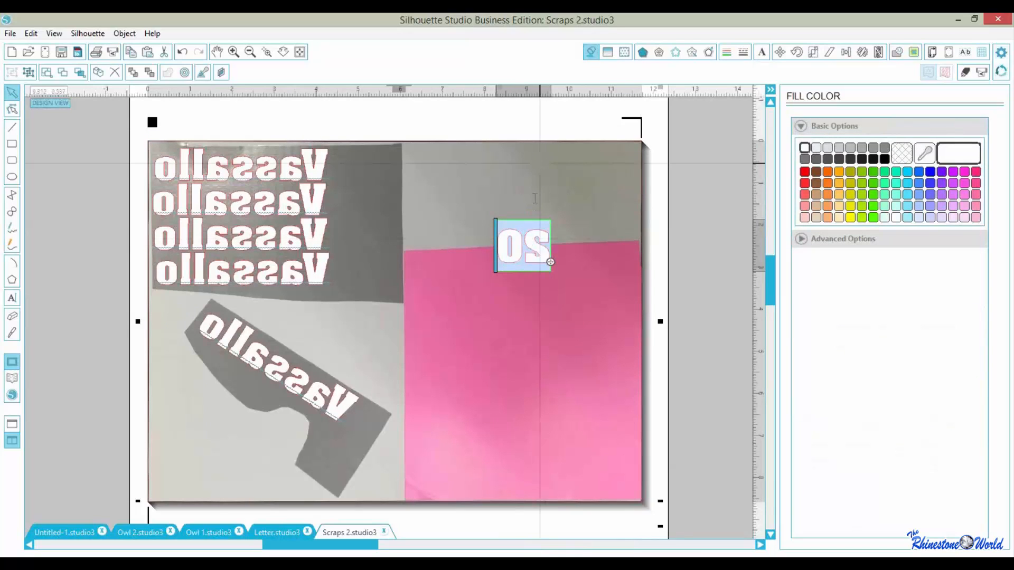
{"action": "key", "text": "Escape"}
Place the mirrored "20" on the lower leg of the irregular gray scrap, rotated to fit between the leg's slanted edges.
{"action": "left_click_drag", "start_coordinate": [509, 240], "coordinate": [362, 443]}
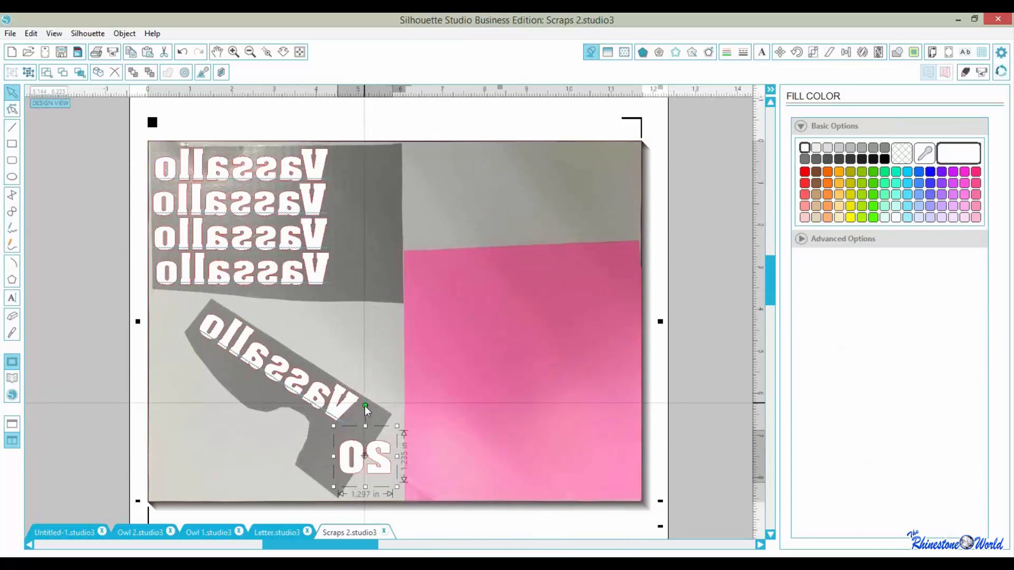
{"action": "left_click_drag", "start_coordinate": [365, 405], "coordinate": [354, 455]}
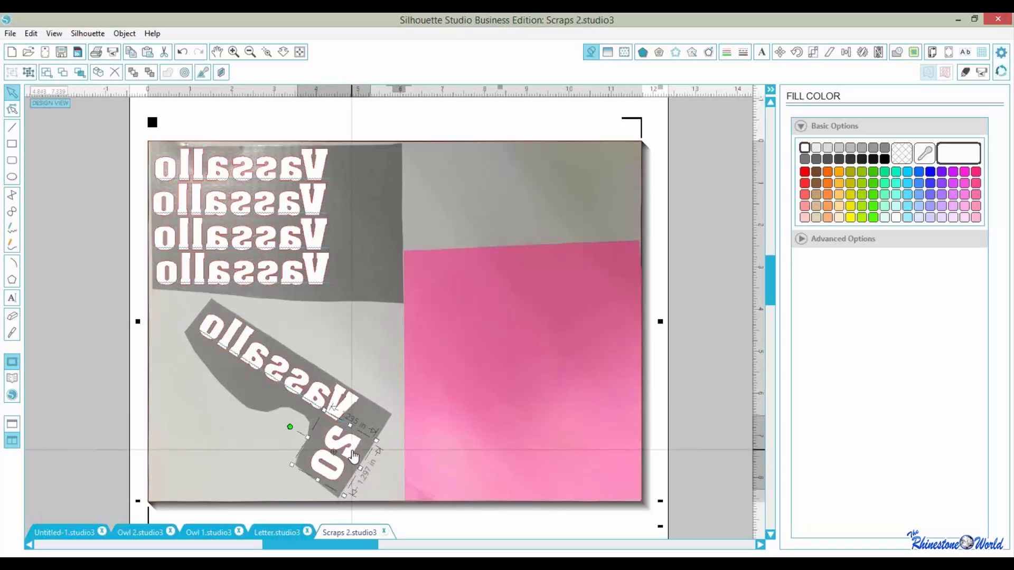
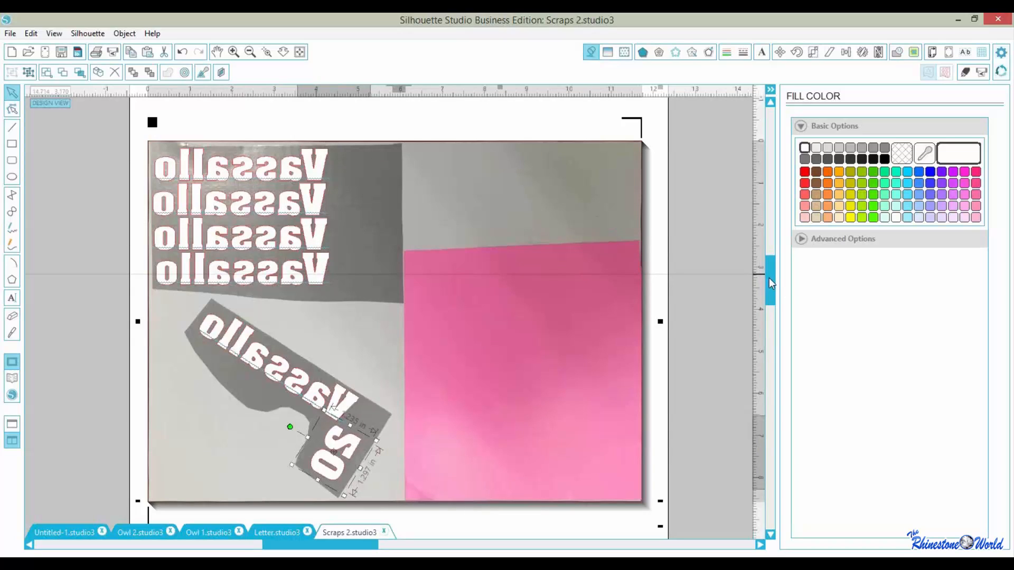
{"action": "scroll", "coordinate": [764, 266], "scroll_direction": "up", "scroll_amount": 3}
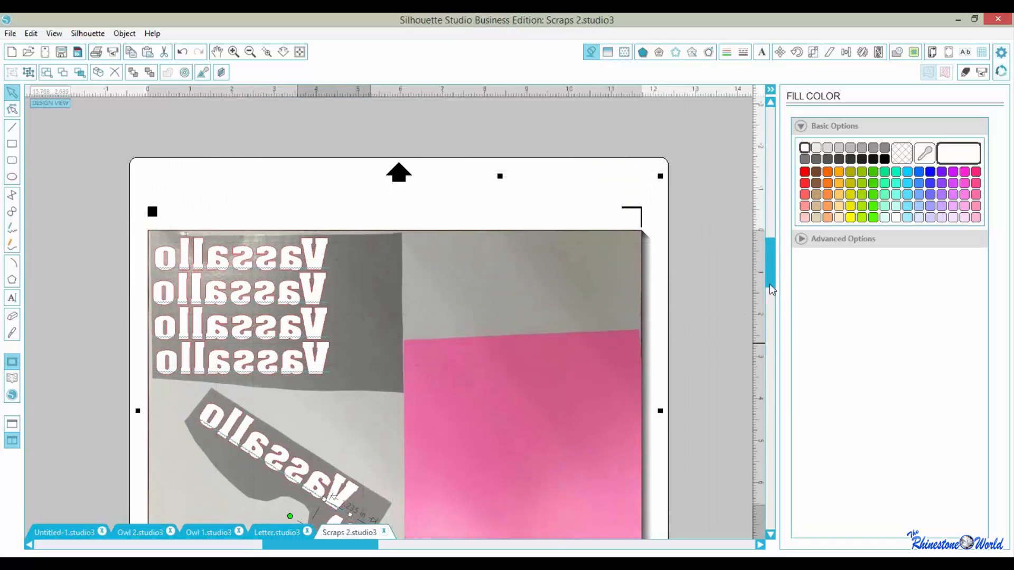
{"action": "scroll", "coordinate": [770, 288], "scroll_direction": "down", "scroll_amount": 3}
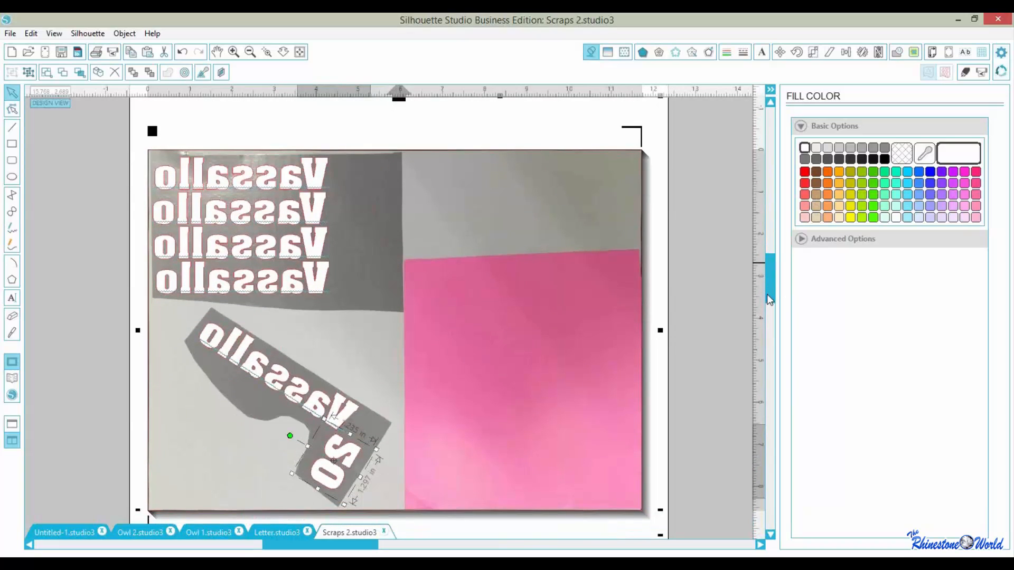